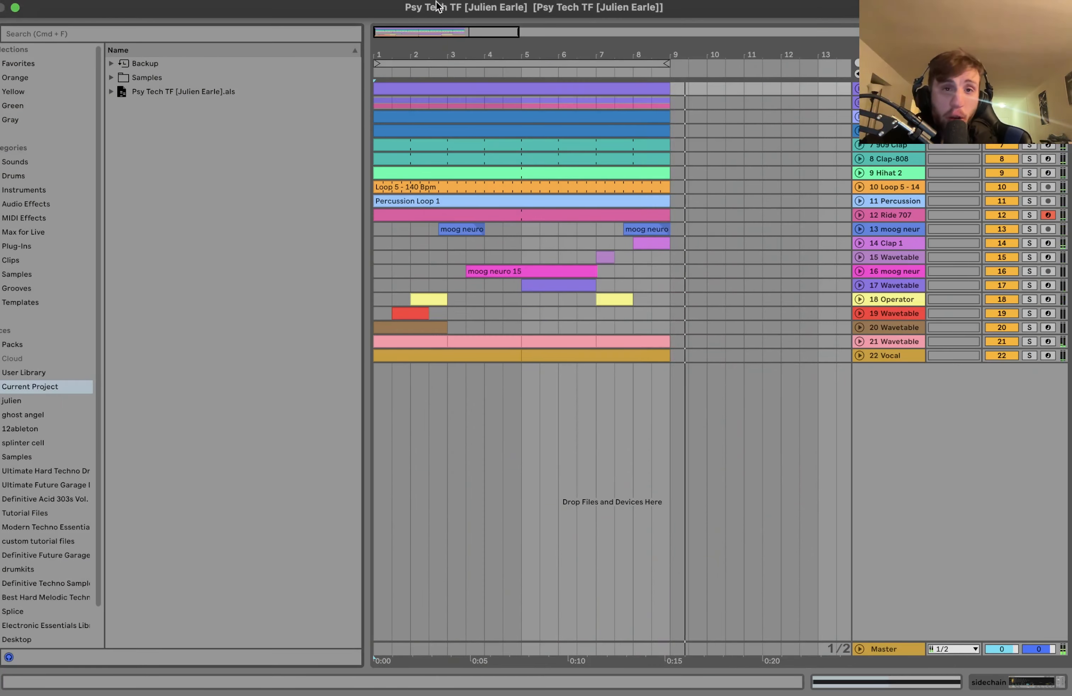
# Show the sidechain track's devices, solo that track and listen to it briefly.
pyautogui.click(429, 11)
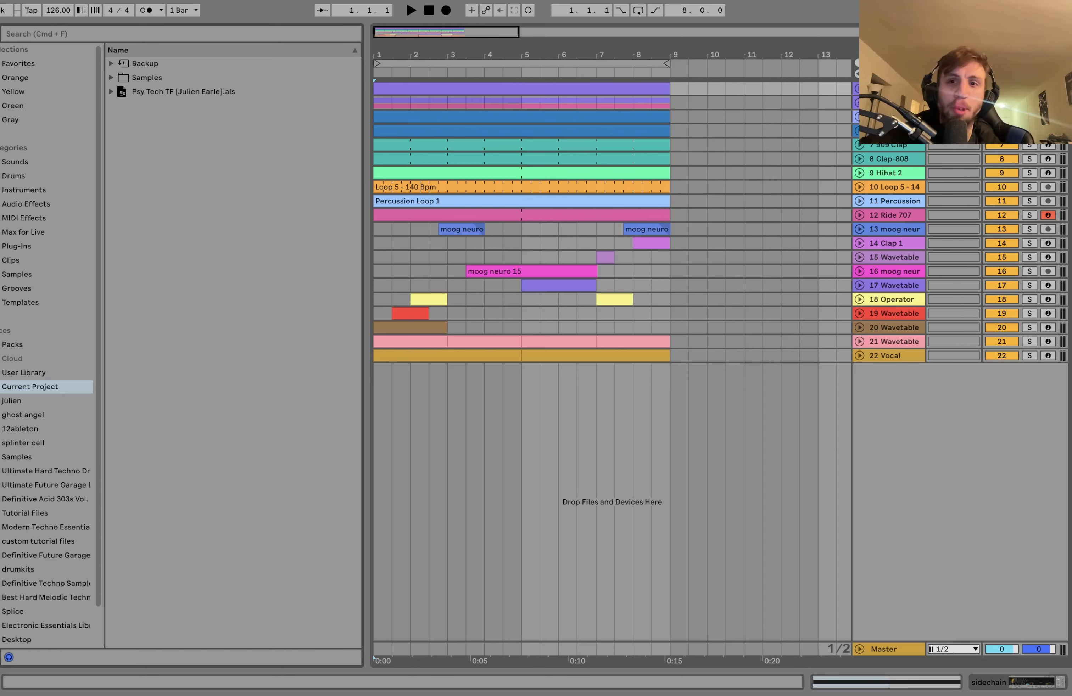
pyautogui.hotkey('shift', 'Tab')
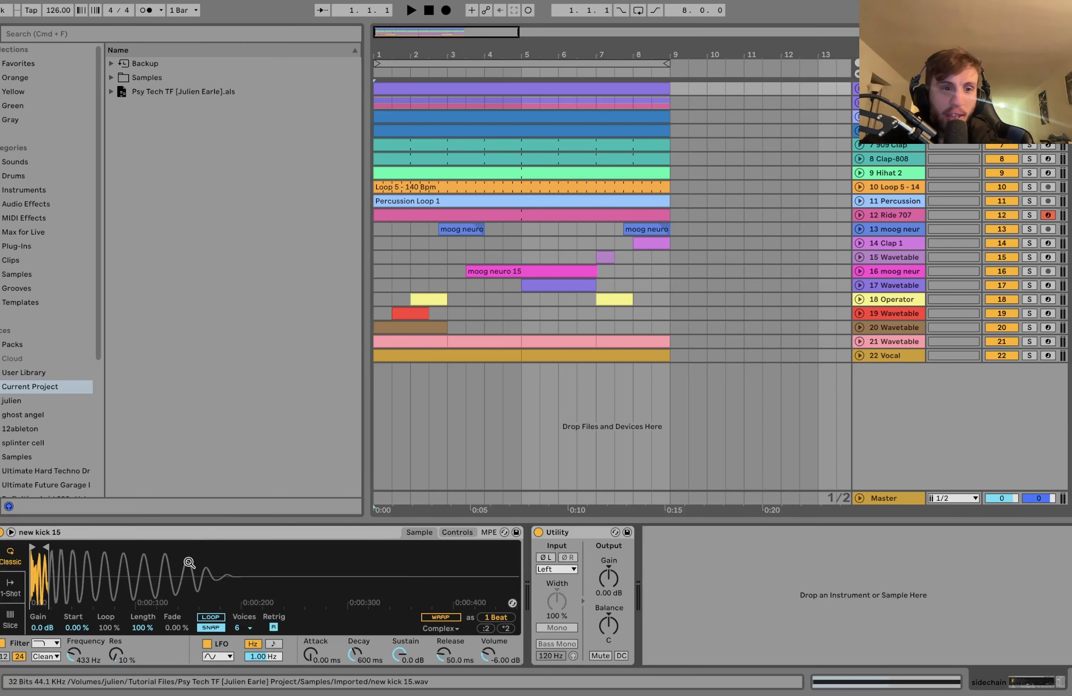
pyautogui.press('s')
pyautogui.press('space')
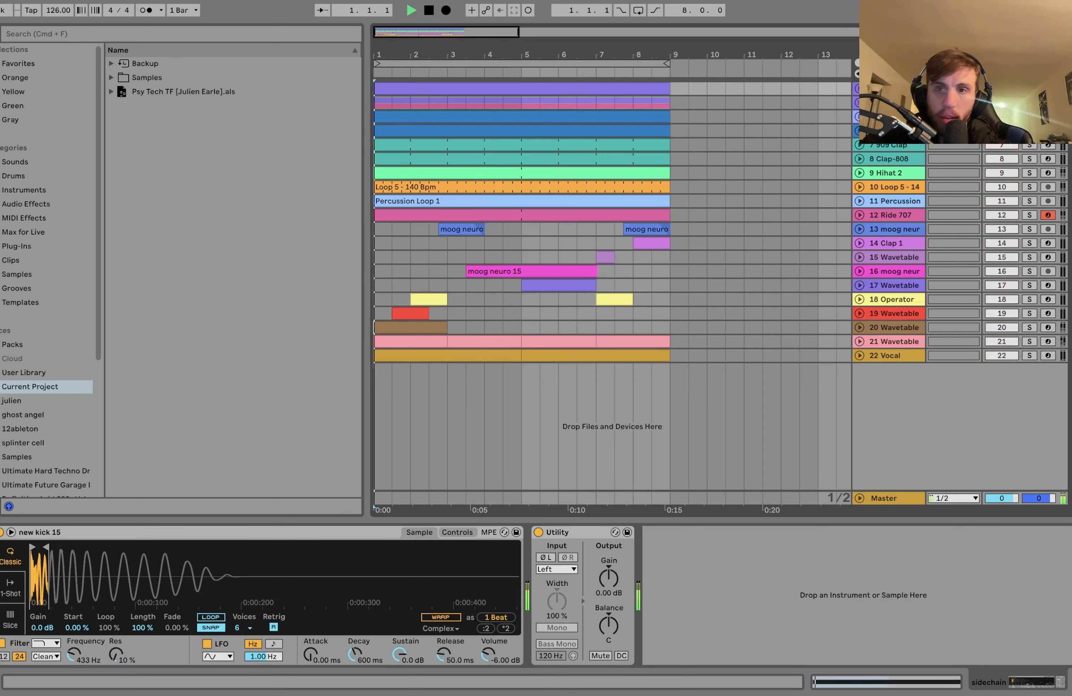
pyautogui.press('space')
# Expand group track 2 and audition track 3 new kick 15 in solo.
pyautogui.click(858, 102)
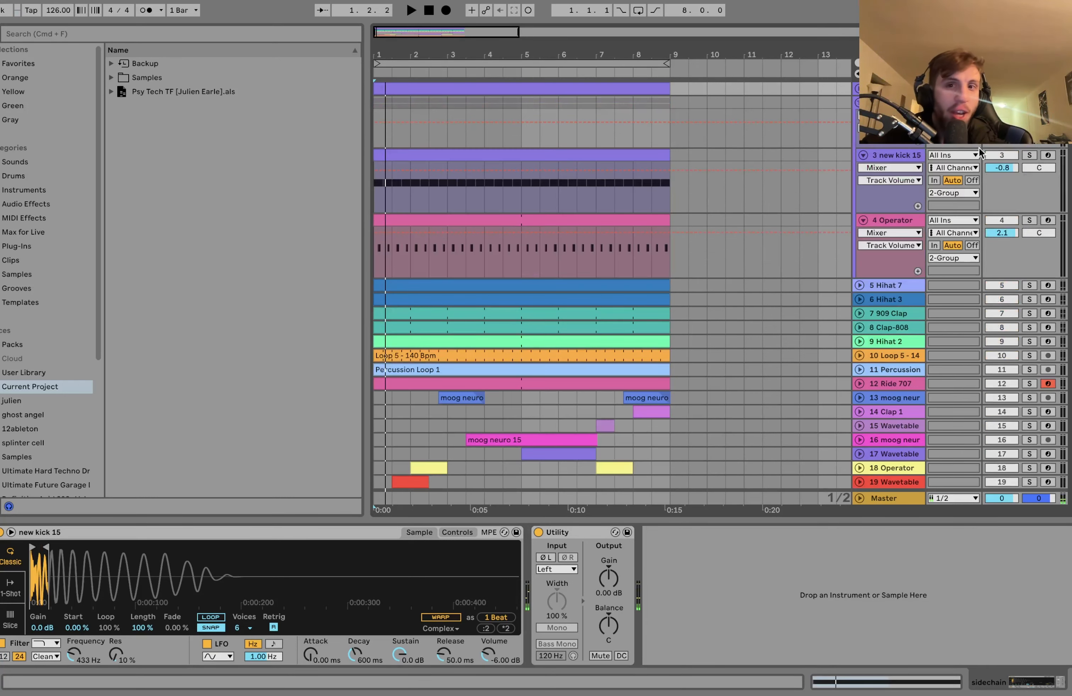
pyautogui.click(900, 154)
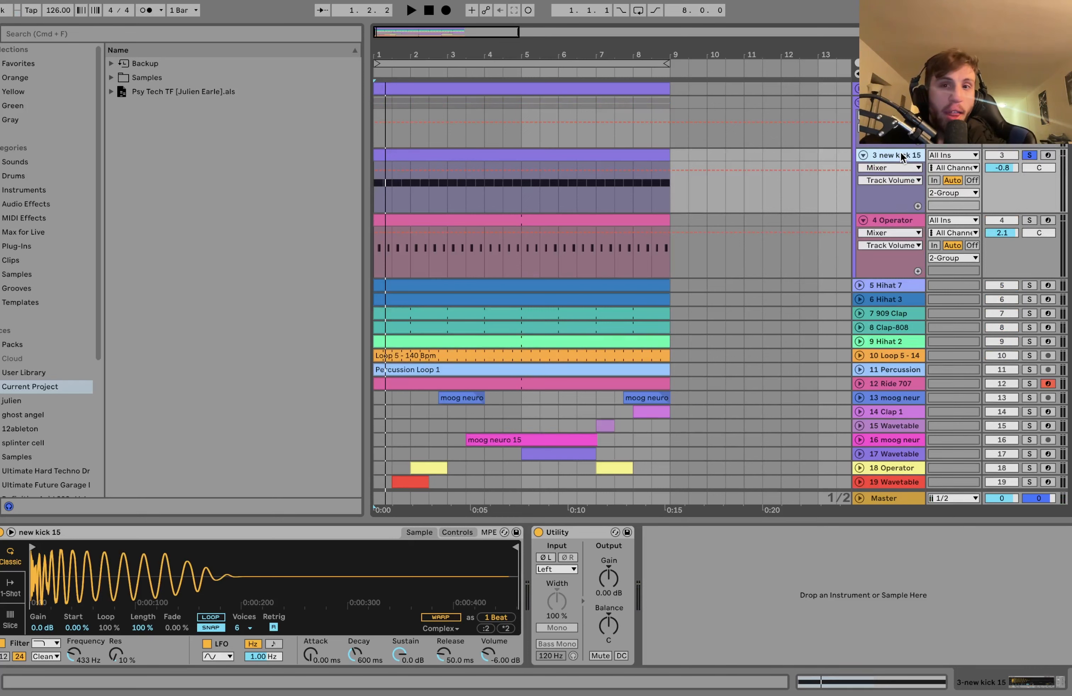
pyautogui.press('space')
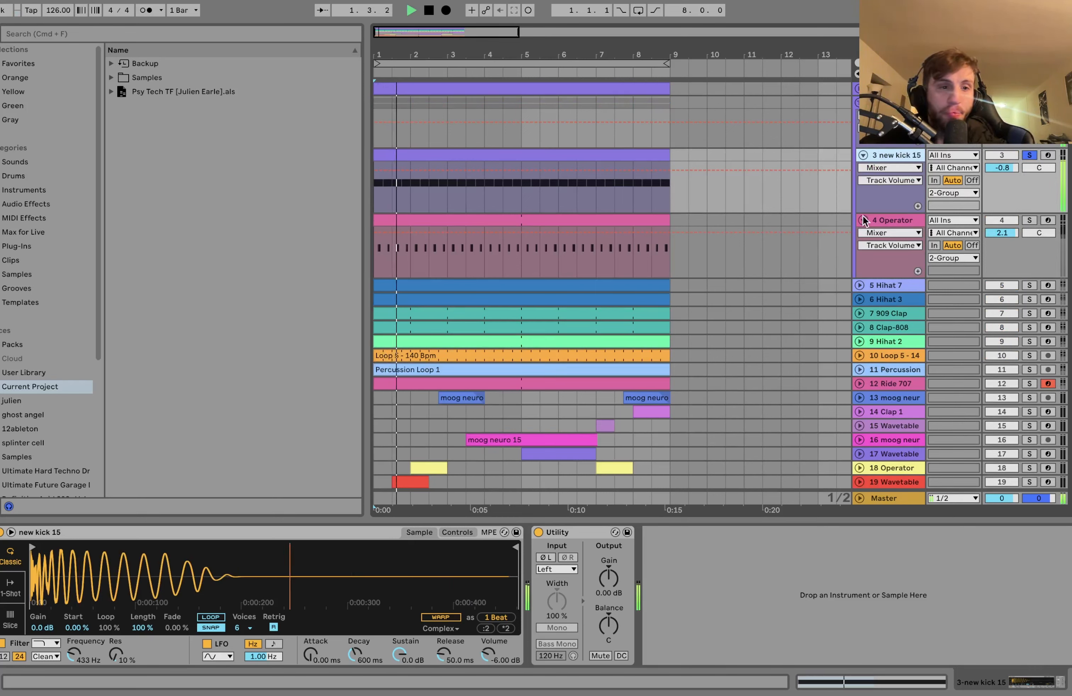
pyautogui.press('space')
pyautogui.press('space')
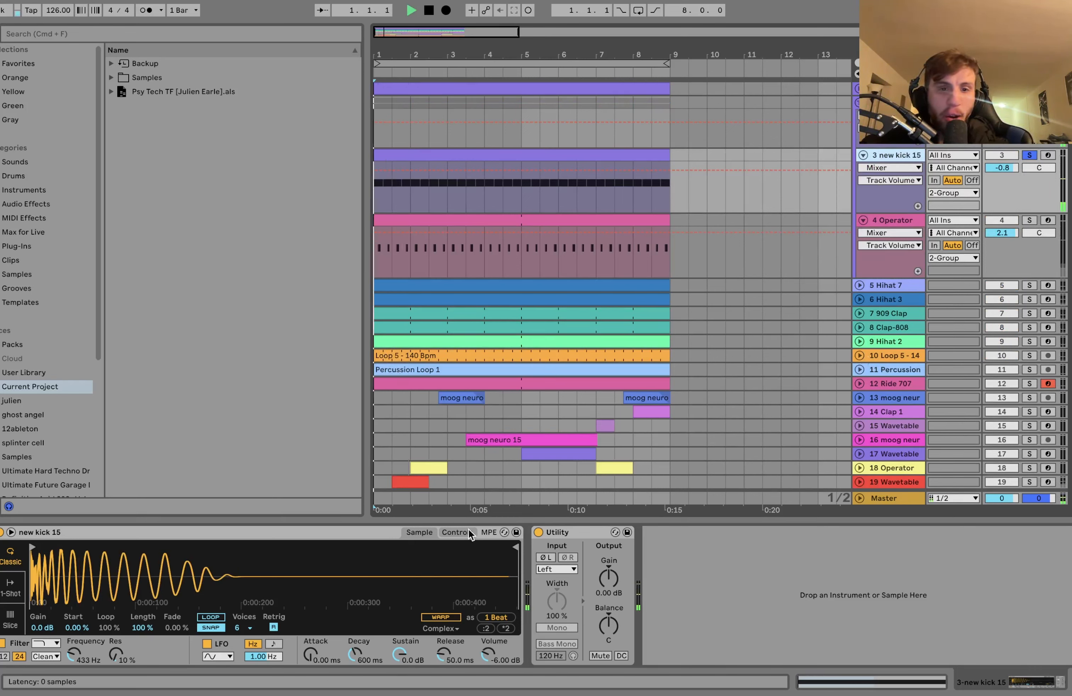
# Display the filter envelope in the controls of the new kick 15 sampler.
pyautogui.click(463, 532)
pyautogui.press('space')
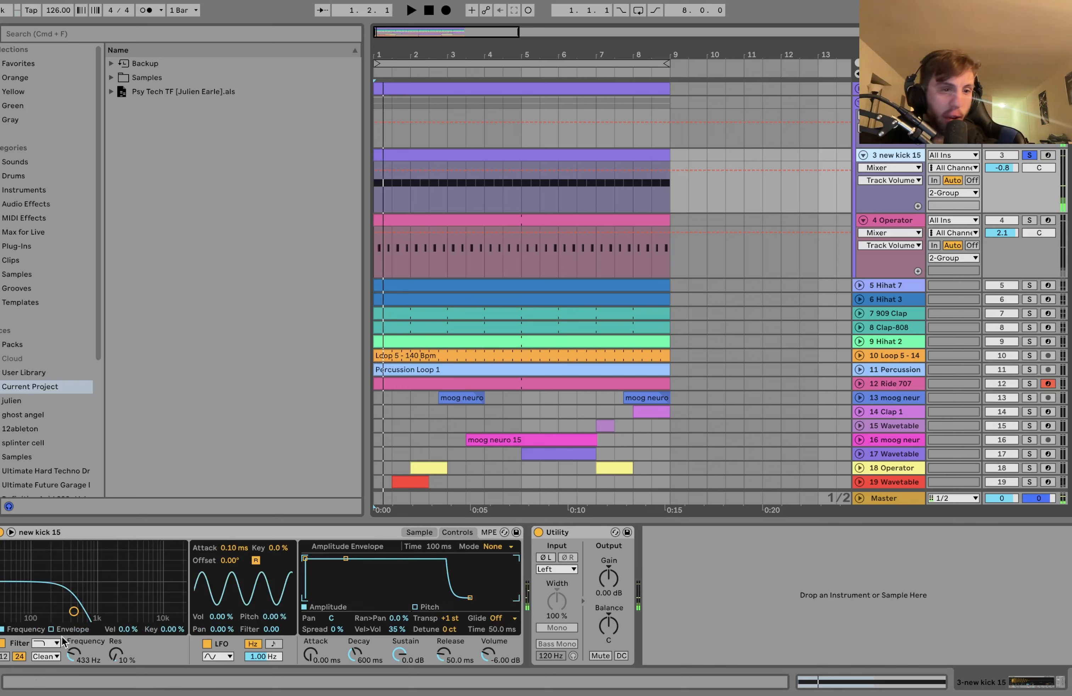
pyautogui.click(58, 629)
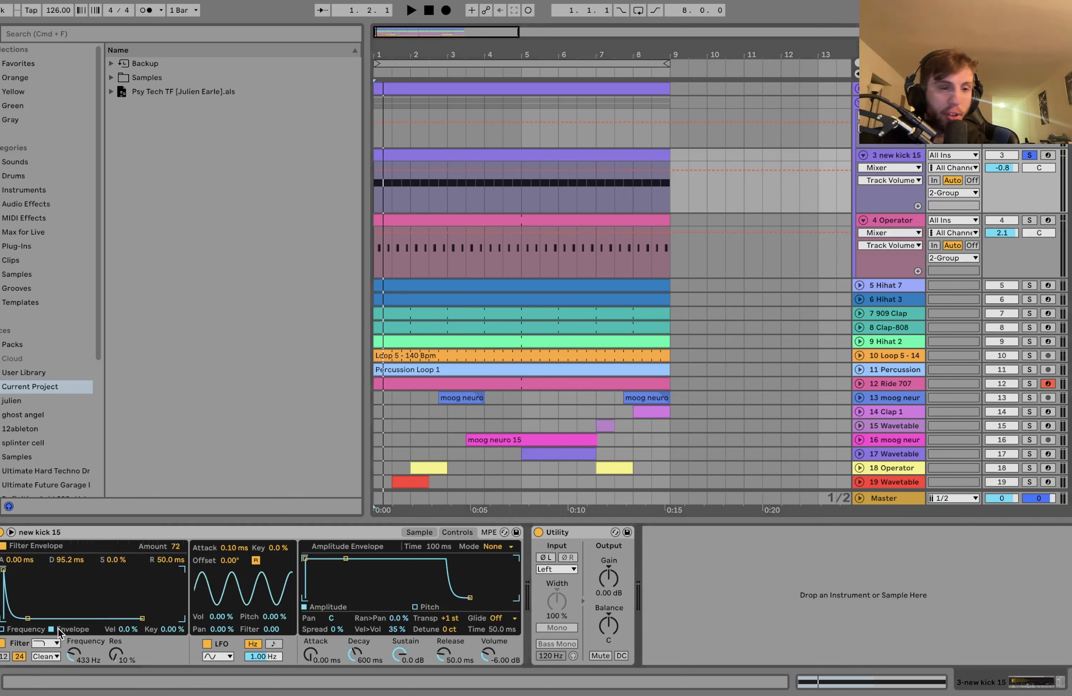
# Compare the soloed kick with its sampler filter switched off and back on during playback.
pyautogui.click(2, 643)
pyautogui.press('space')
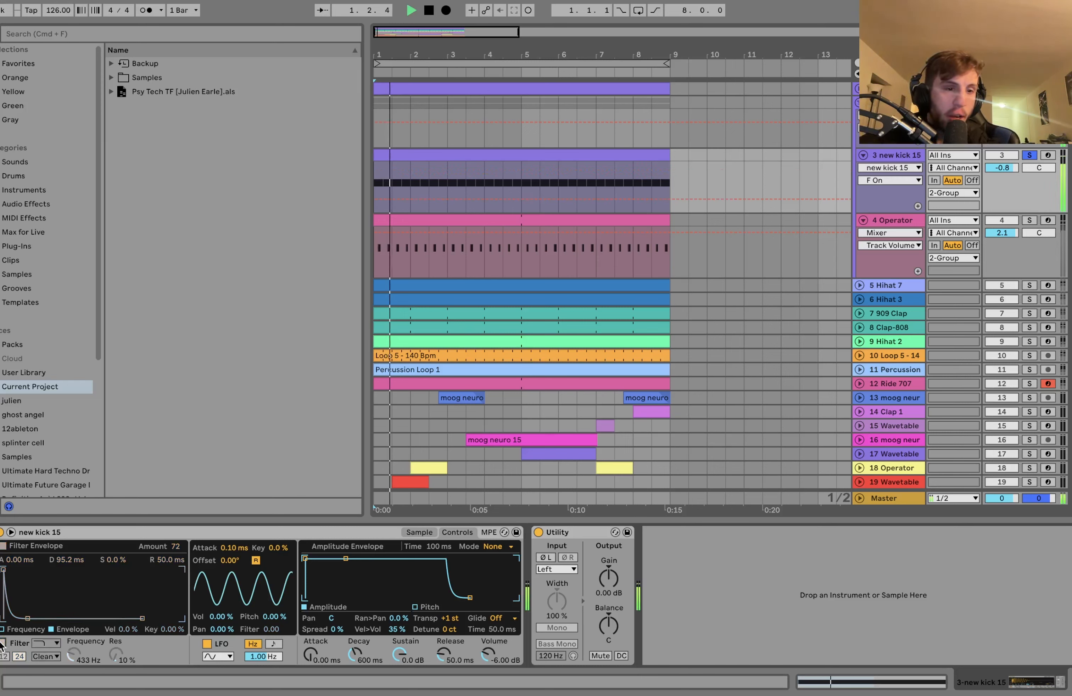
pyautogui.click(3, 644)
pyautogui.press('space')
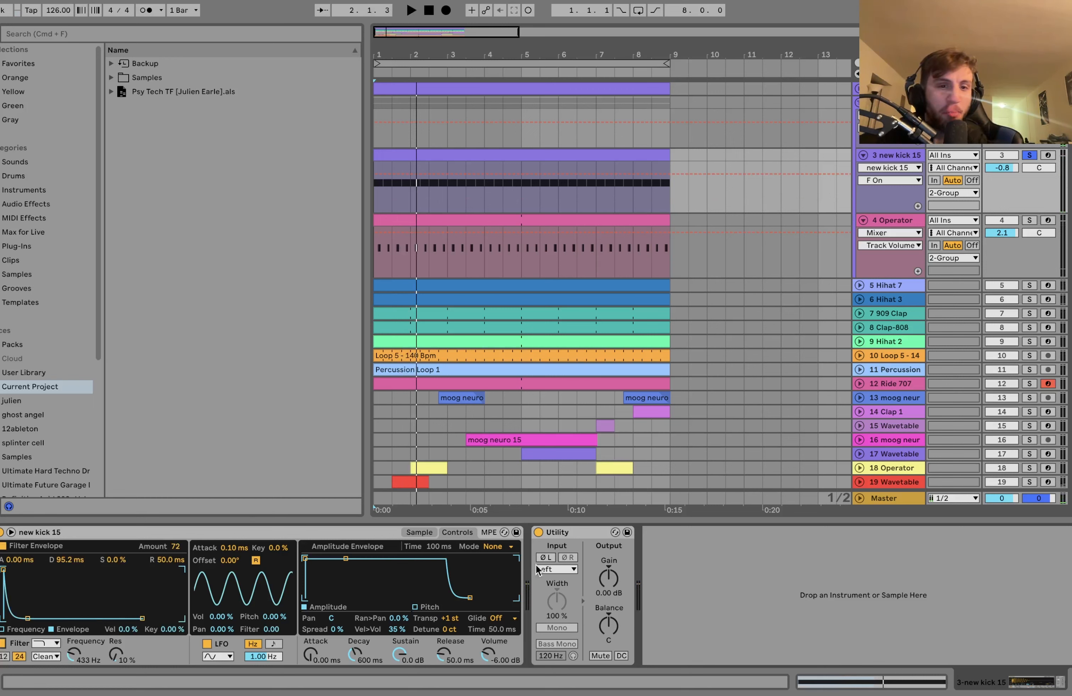
pyautogui.press('space')
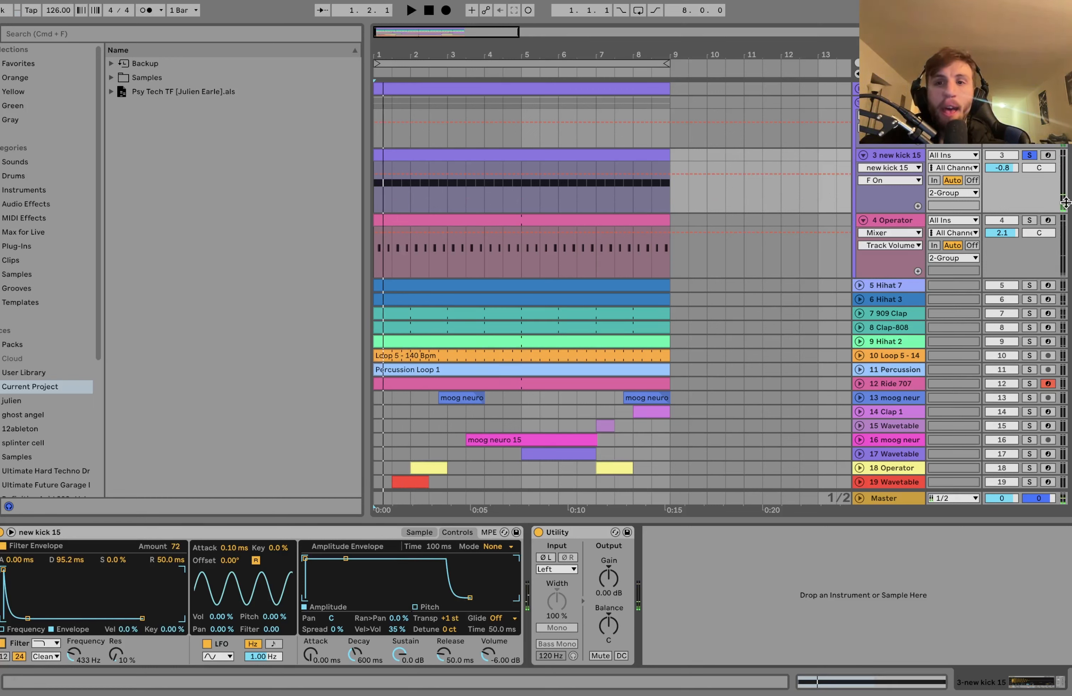
# Solo track 4 Operator, open its MIDI clip in the note editor and play the bassline.
pyautogui.click(1029, 220)
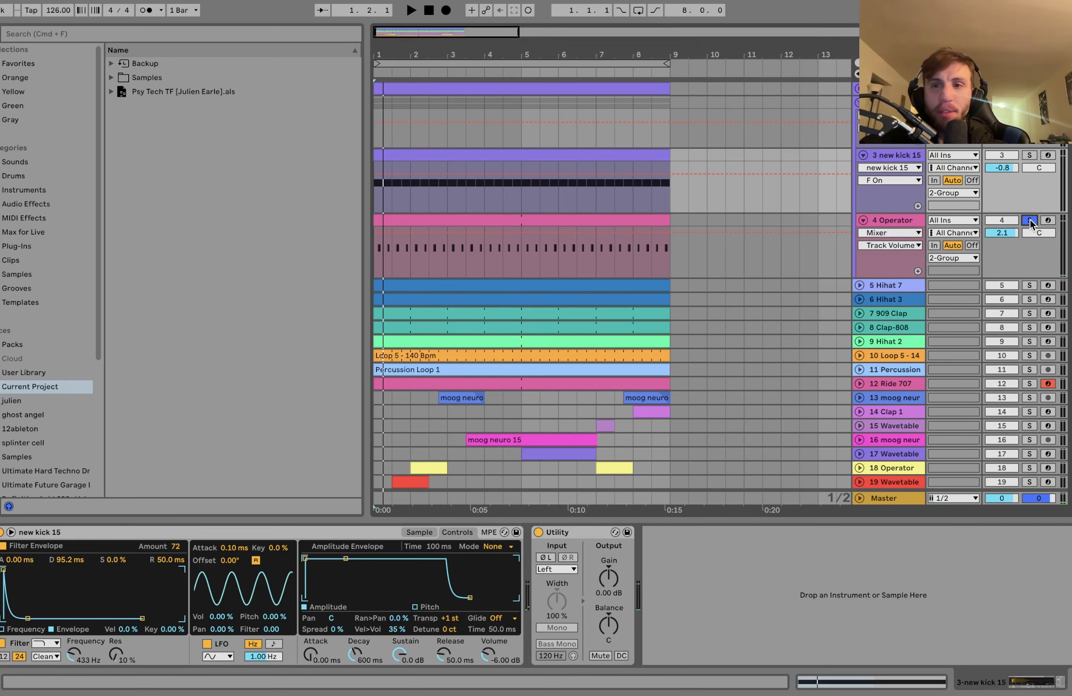
pyautogui.click(523, 224)
pyautogui.doubleClick(522, 224)
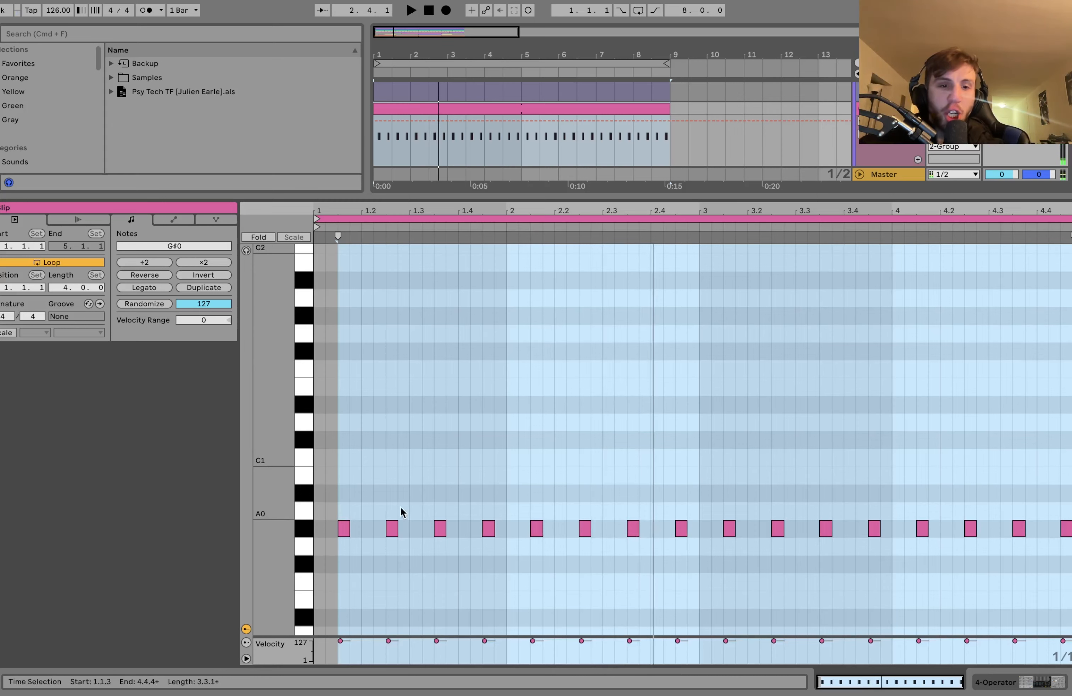
pyautogui.press('space')
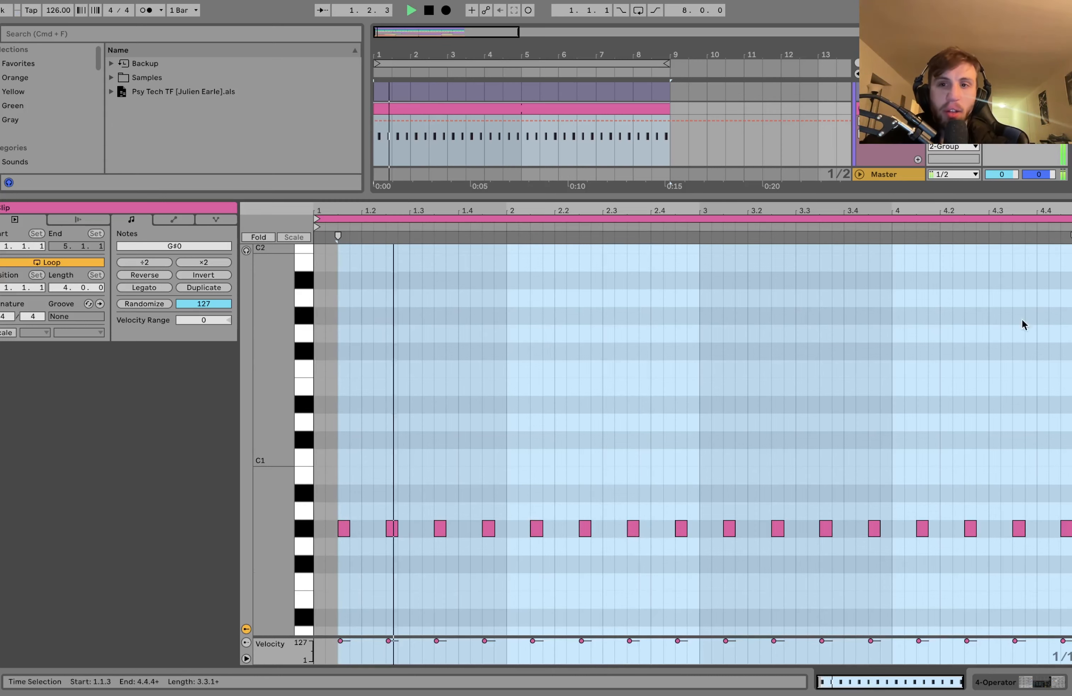
pyautogui.press('space')
# Solo group track 2 in place of track 4 and play the kick and bass together.
pyautogui.click(1029, 109)
pyautogui.scroll(3, 1029, 109)
pyautogui.scroll(2, 610, 132)
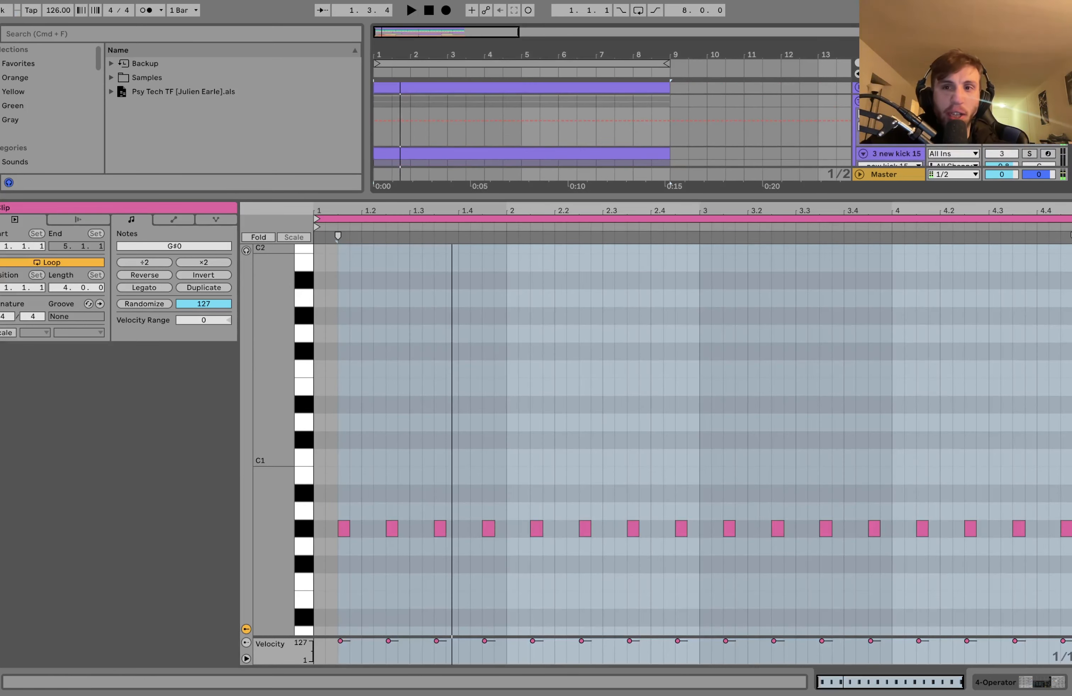
pyautogui.scroll(-3, 610, 131)
pyautogui.press('space')
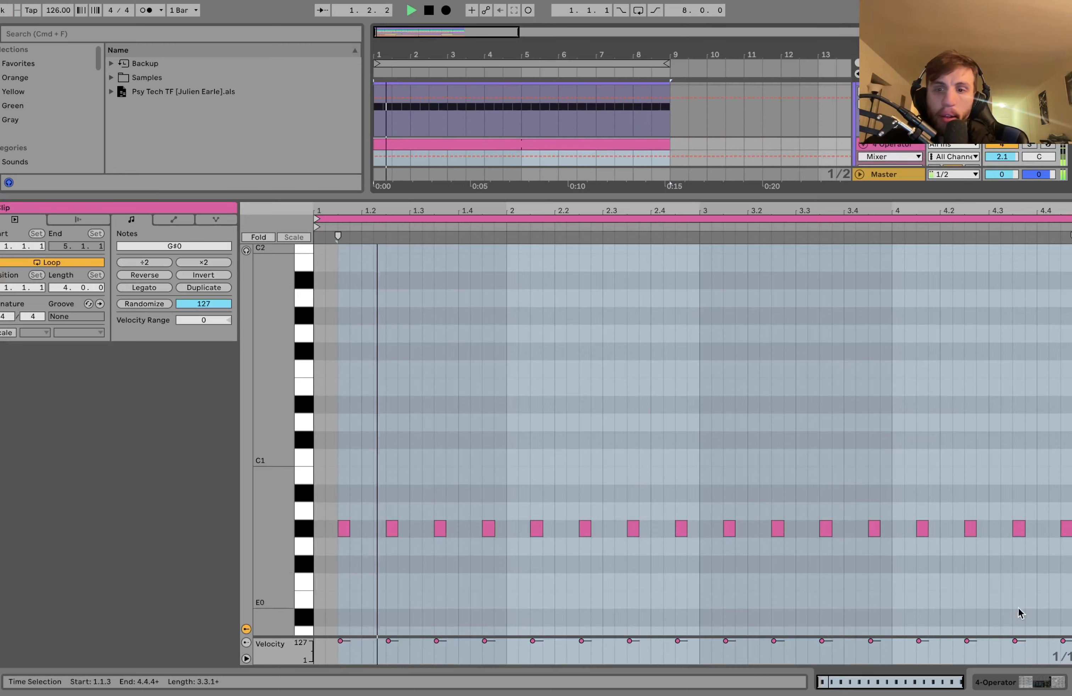
# Show the Operator device on track 4, choose Saw 32 as oscillator B's waveform and play it.
pyautogui.hotkey('shift', 'Tab')
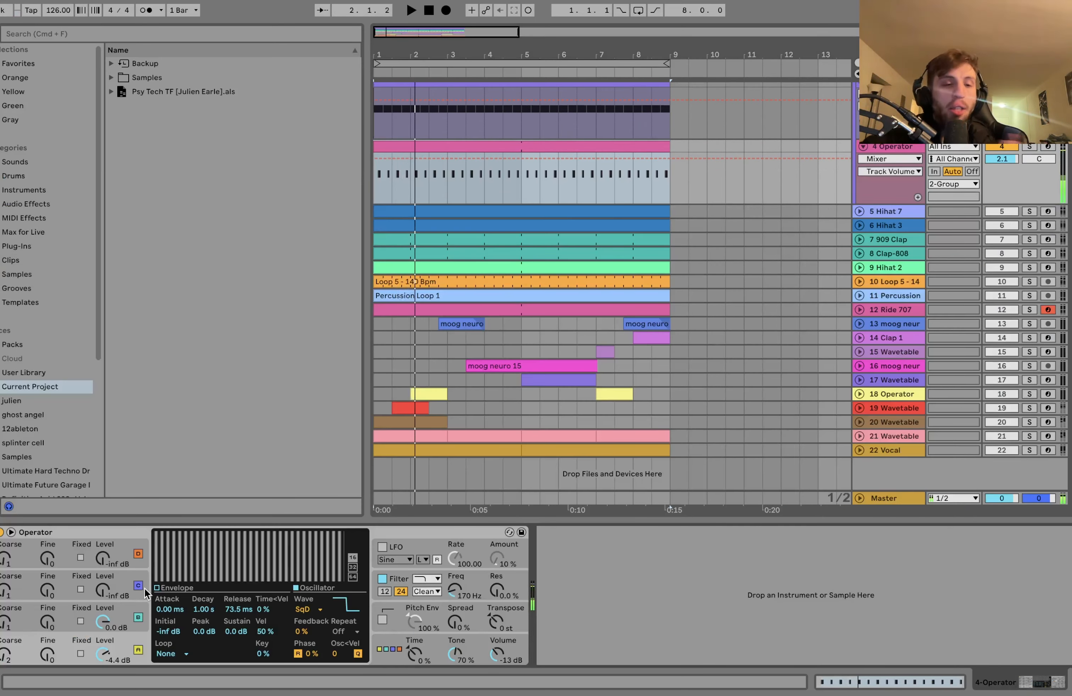
pyautogui.click(119, 612)
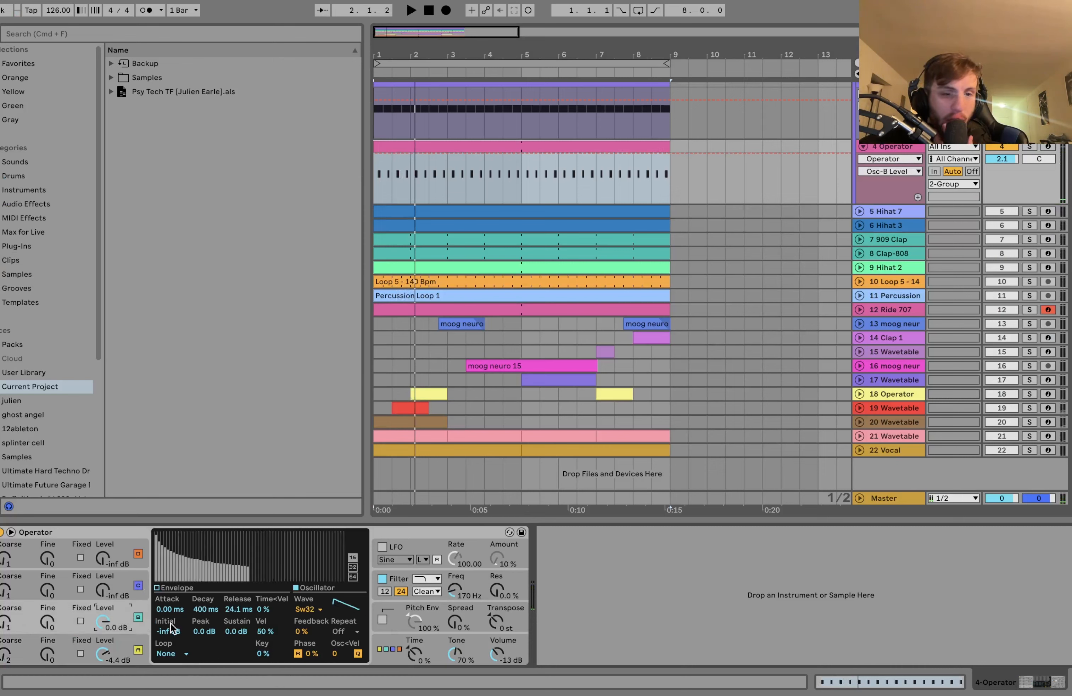
pyautogui.click(307, 609)
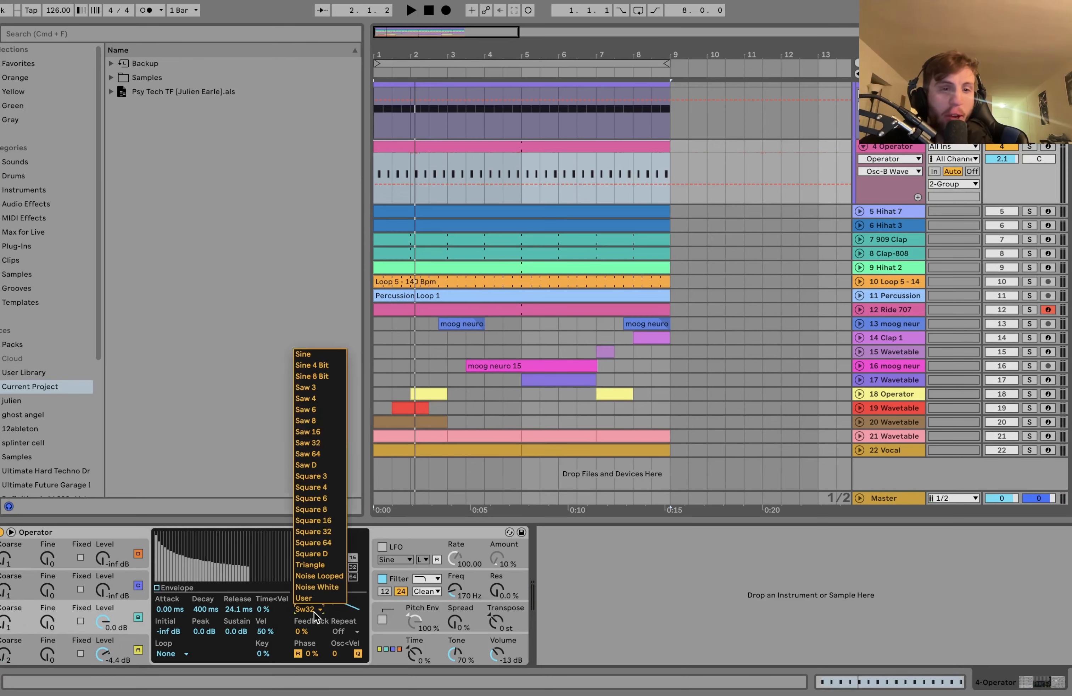
pyautogui.click(328, 439)
pyautogui.press('space')
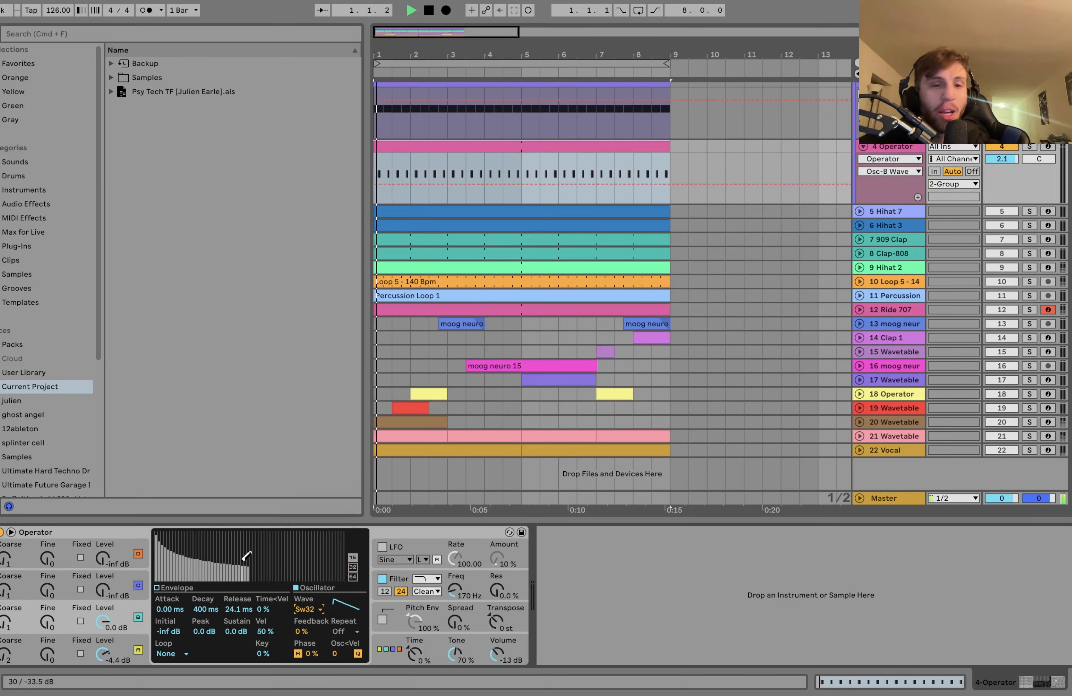
# Examine Operator's global settings and filter envelope, and resume playback of the kick and bass.
pyautogui.click(384, 647)
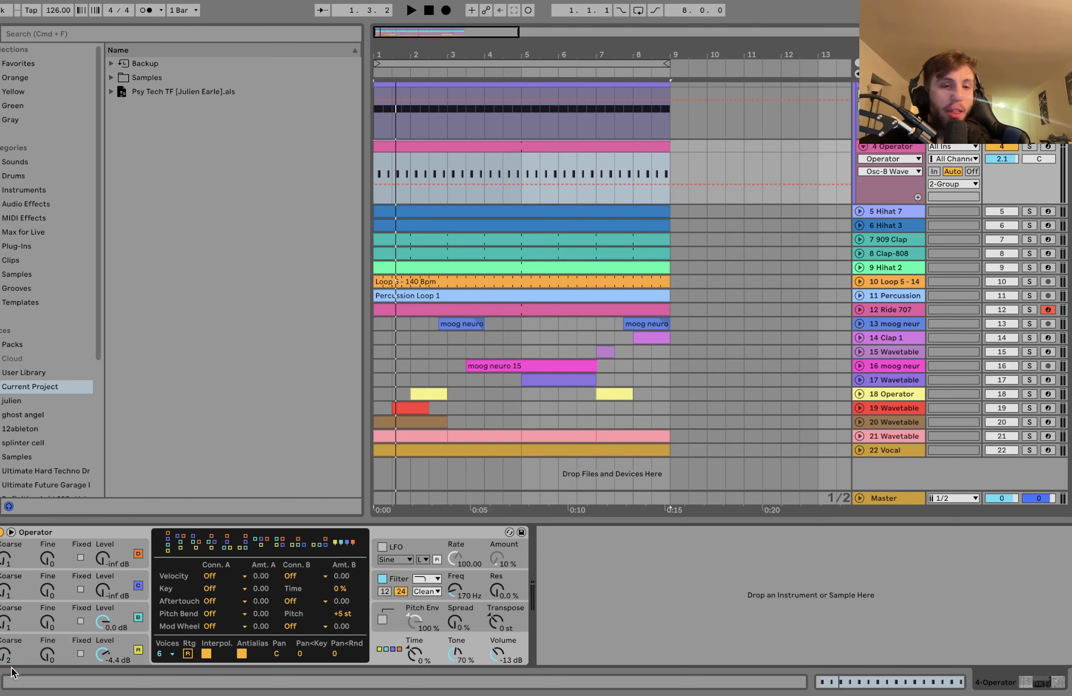
pyautogui.click(479, 588)
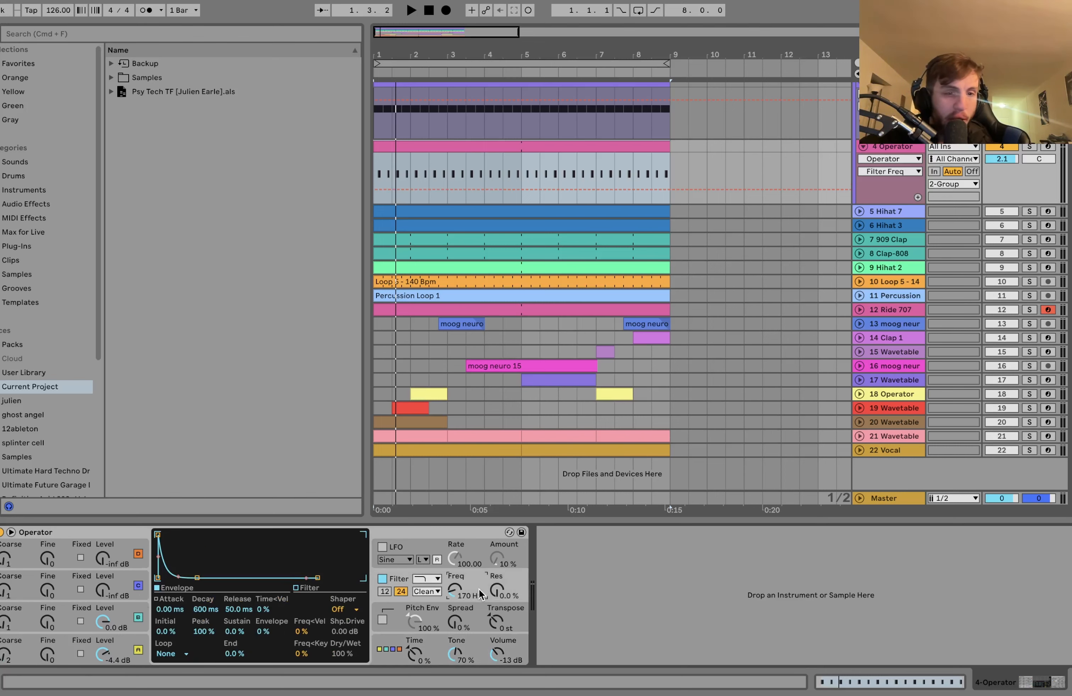
pyautogui.press('space')
# Show the EQ Eight and Utility on group track 2 and examine the low cut during playback.
pyautogui.scroll(3, 941, 165)
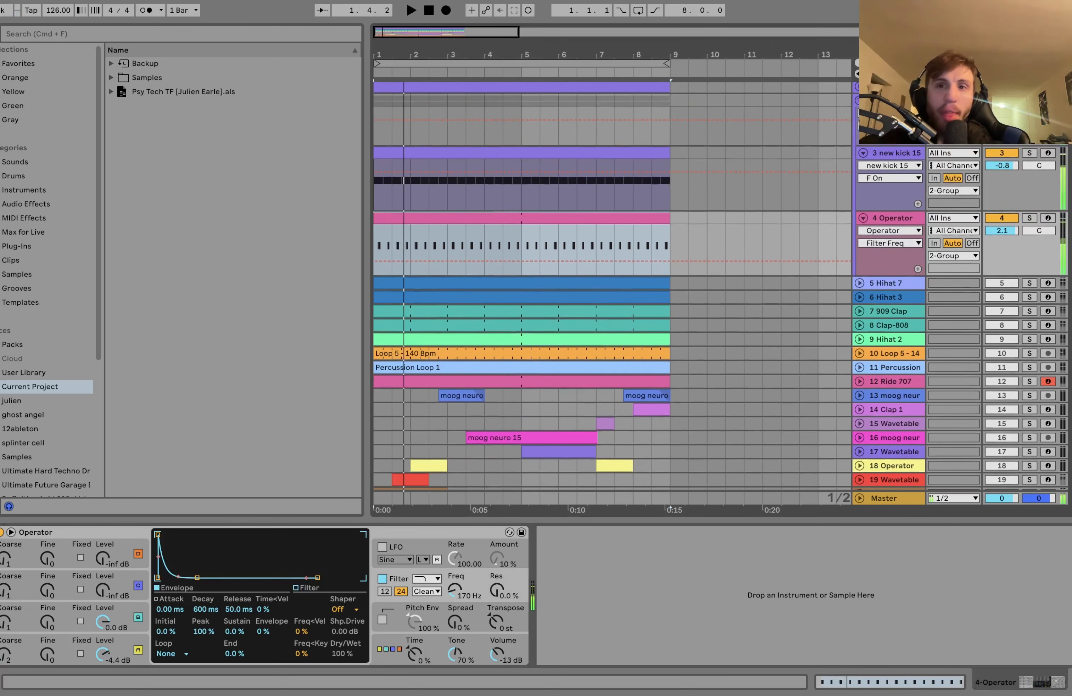
pyautogui.click(889, 100)
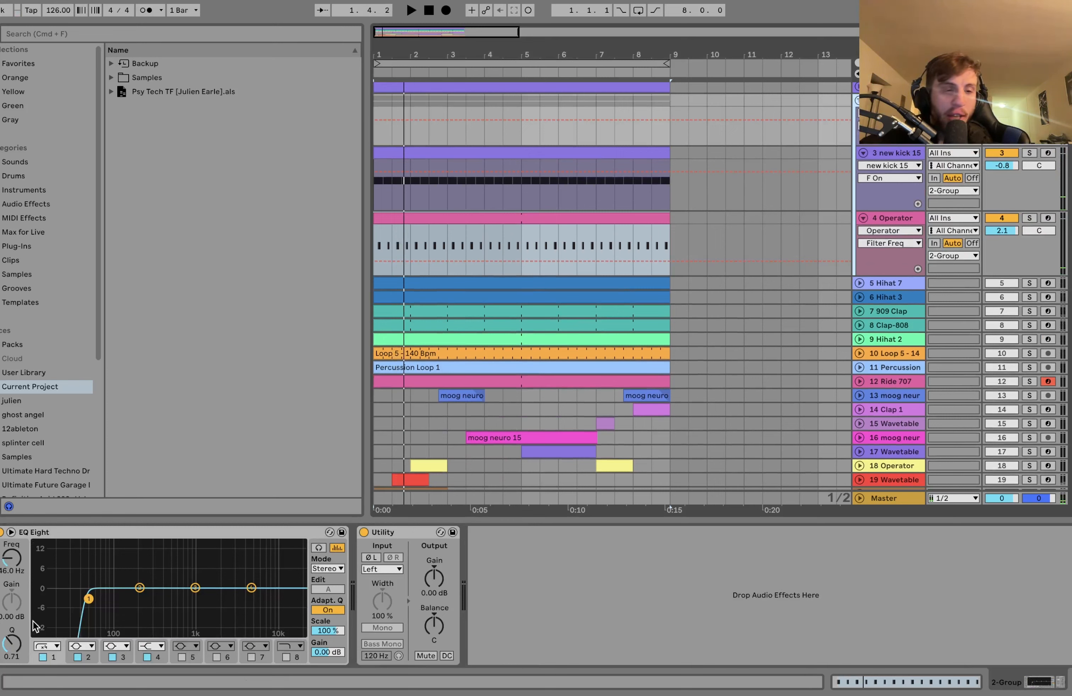
pyautogui.press('space')
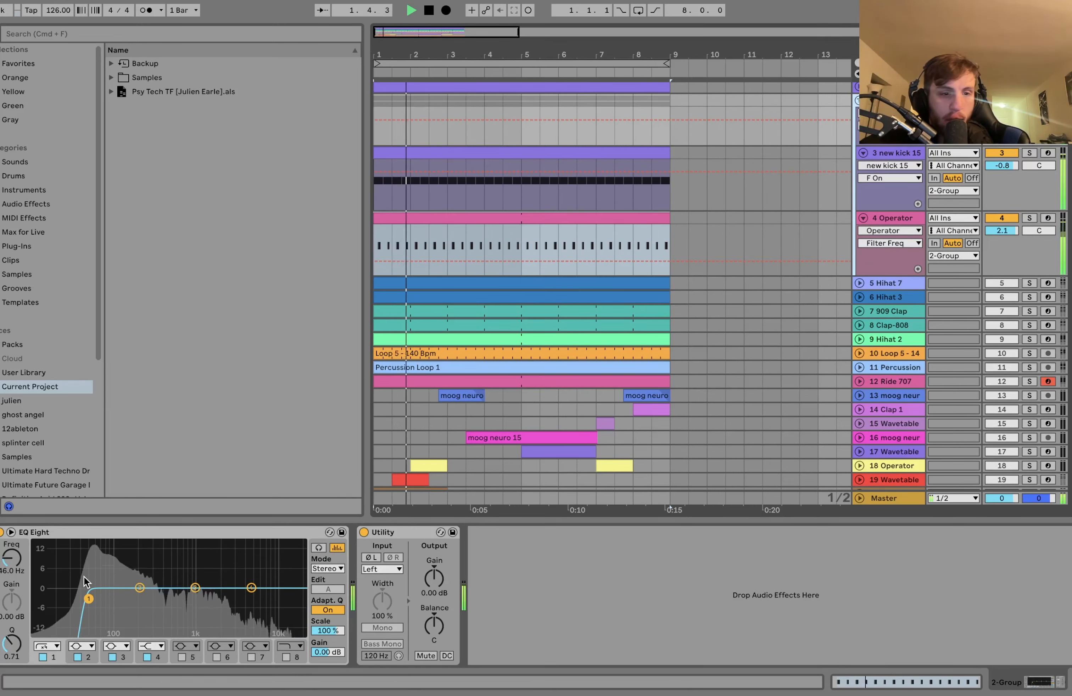
pyautogui.press('space')
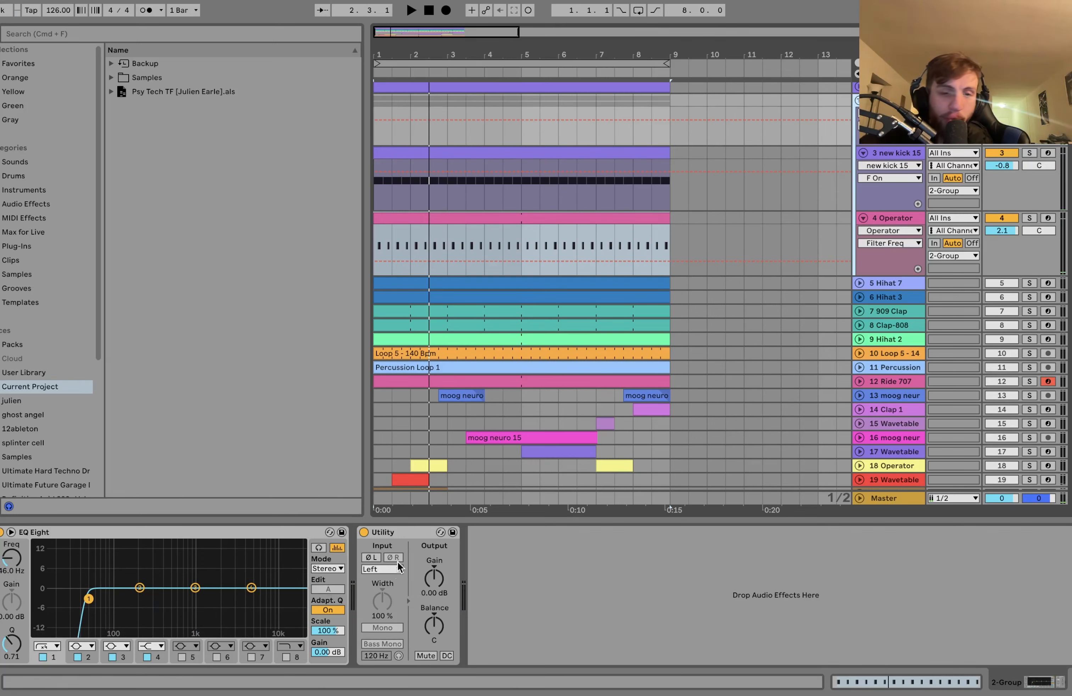
# Select tracks 5 Hihat 7 through 8 Clap-808, solo them together and play.
pyautogui.scroll(-3, 553, 450)
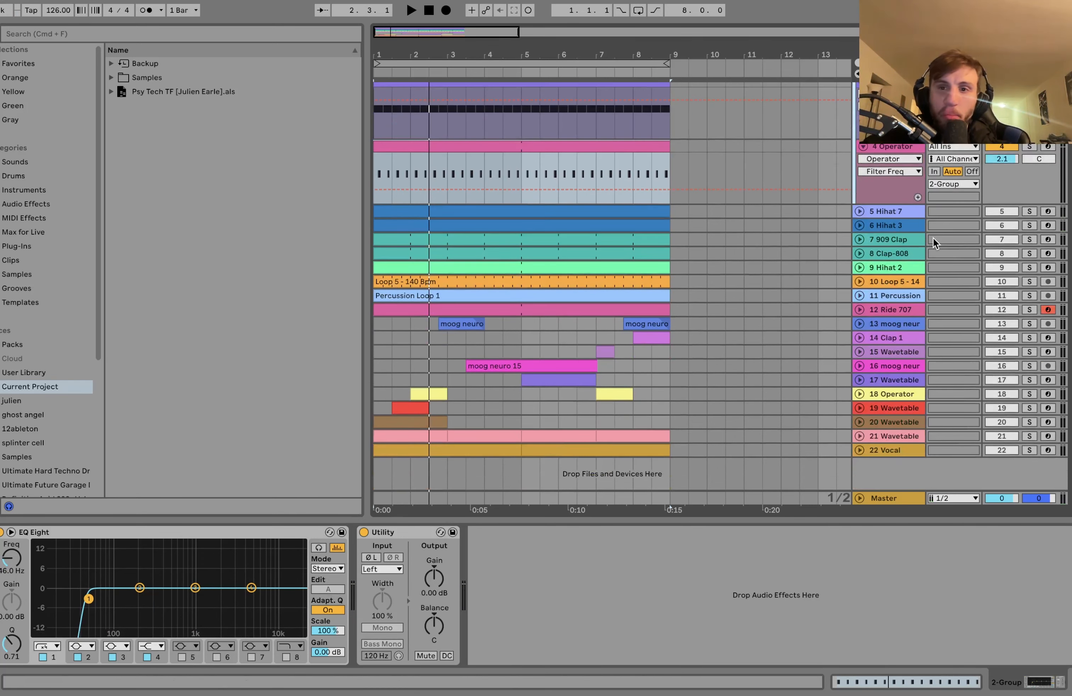
pyautogui.click(896, 212)
pyautogui.keyDown('shift'); pyautogui.click(896, 252); pyautogui.keyUp('shift')
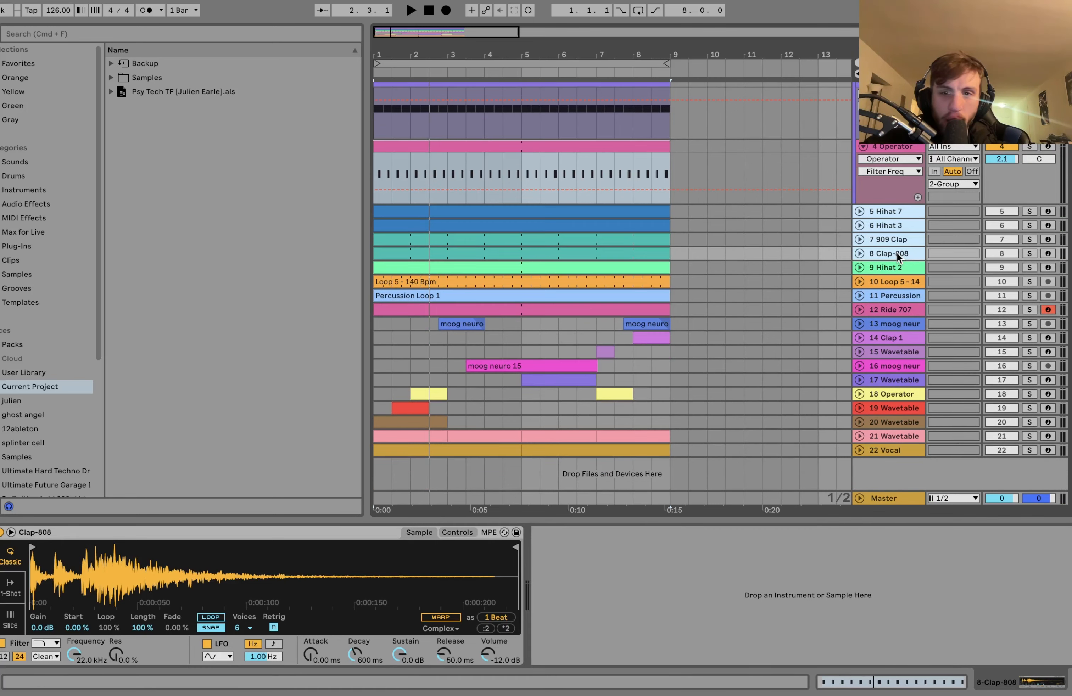
pyautogui.click(1030, 253)
pyautogui.press('space')
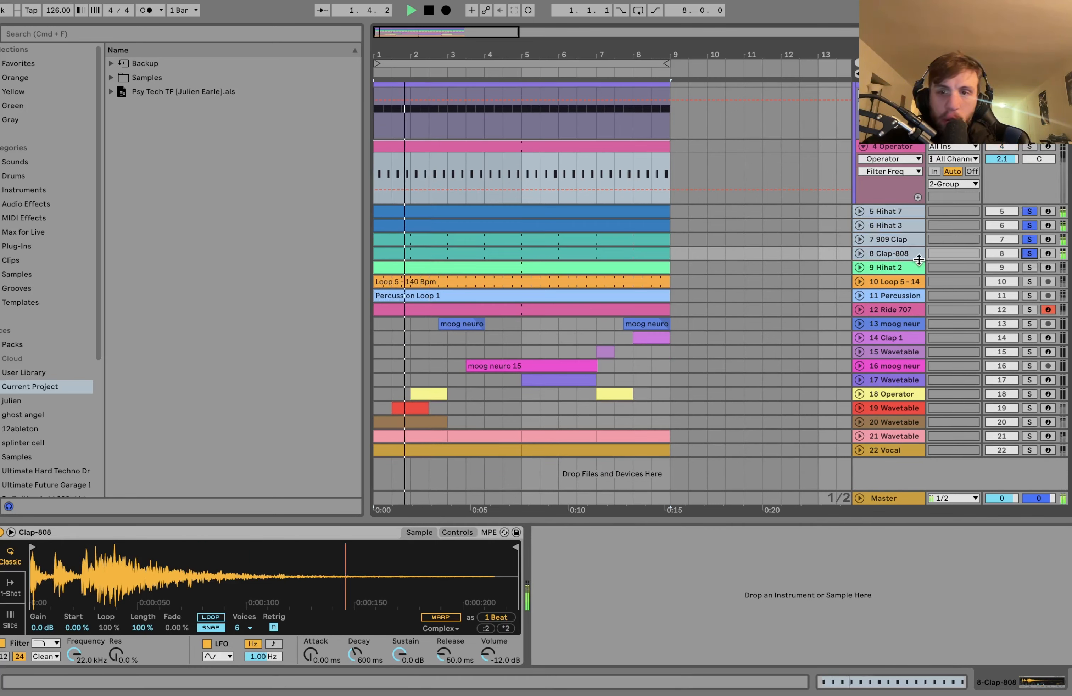
# Show the devices on 5 Hihat 7 and audition 5 Hihat 7 and 6 Hihat 3 individually in solo.
pyautogui.click(894, 210)
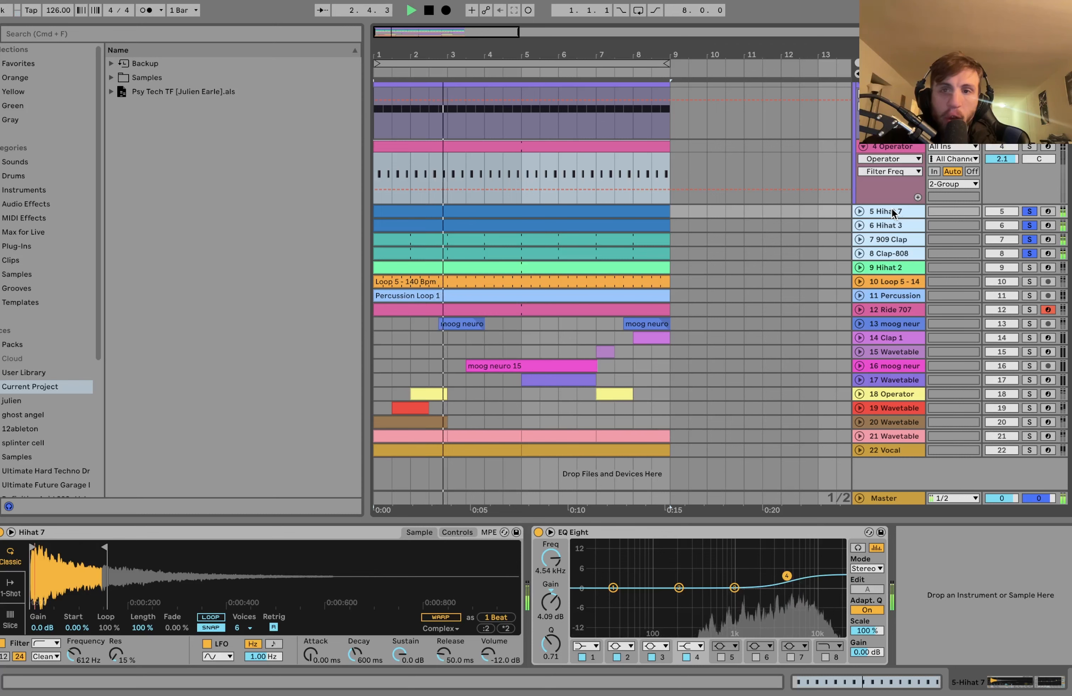
pyautogui.press('space')
pyautogui.click(1030, 211)
pyautogui.press('space')
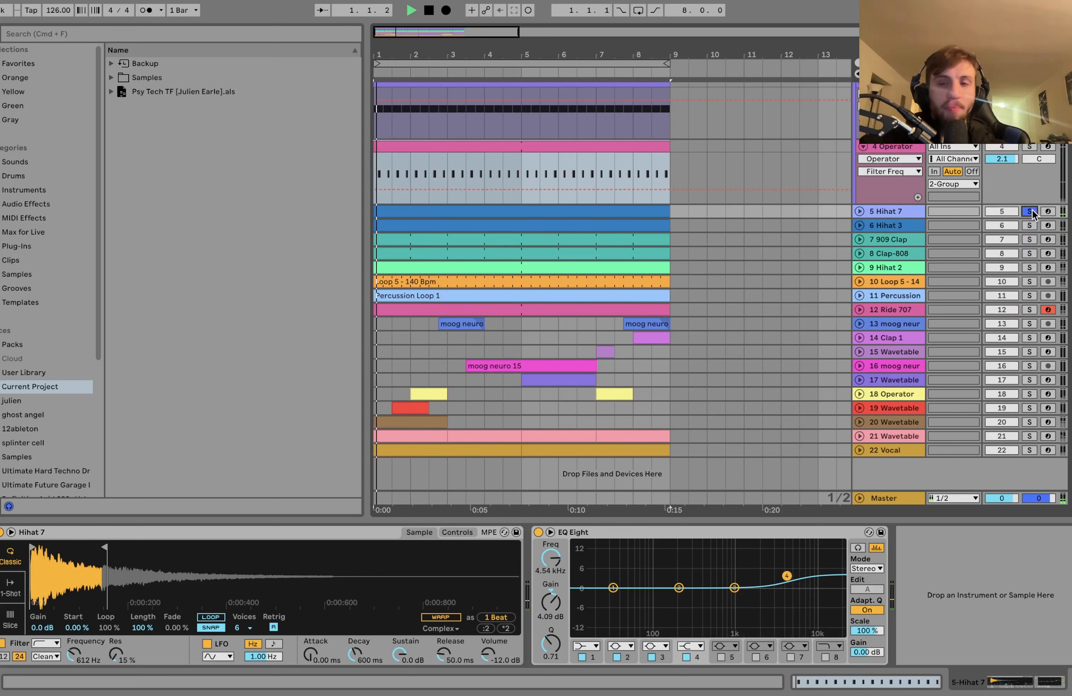
pyautogui.click(1029, 225)
pyautogui.press('space')
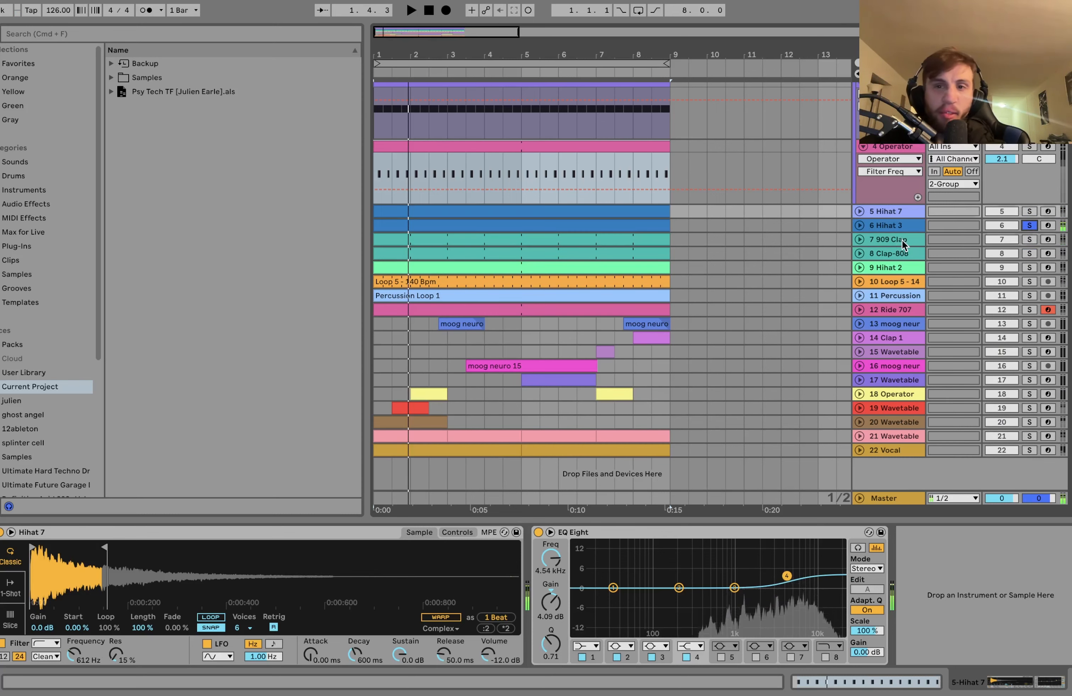
# Show the samplers of 8 Clap-808 and 7 909 Clap, and audition 7 909 Clap in solo.
pyautogui.click(901, 240)
pyautogui.click(902, 251)
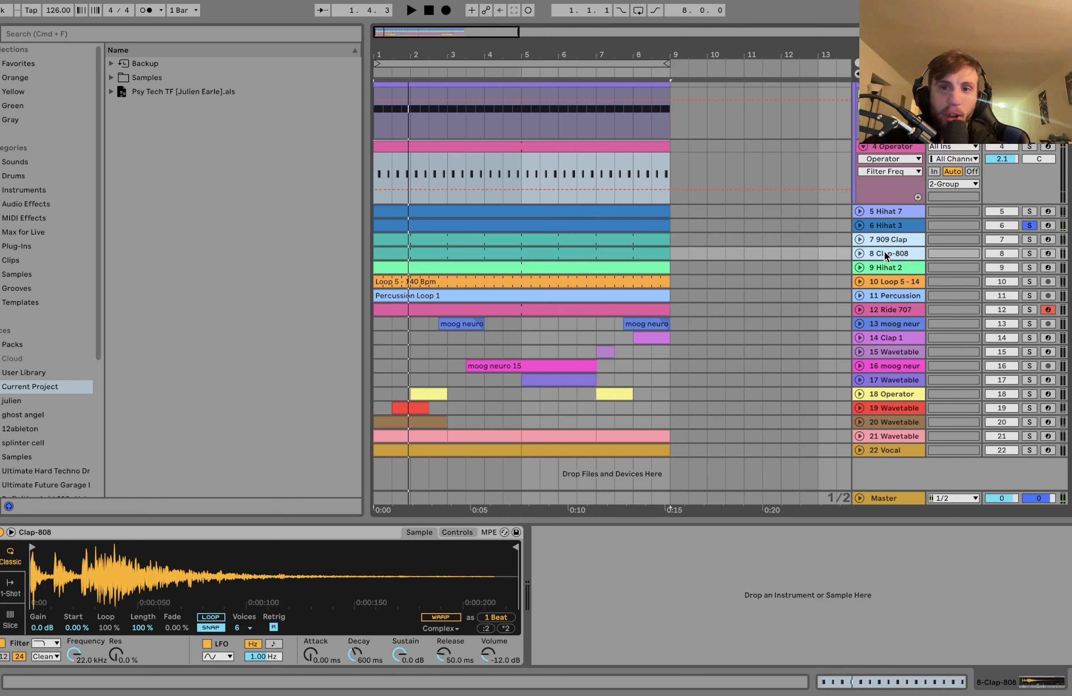
pyautogui.click(885, 238)
pyautogui.click(1030, 239)
pyautogui.press('space')
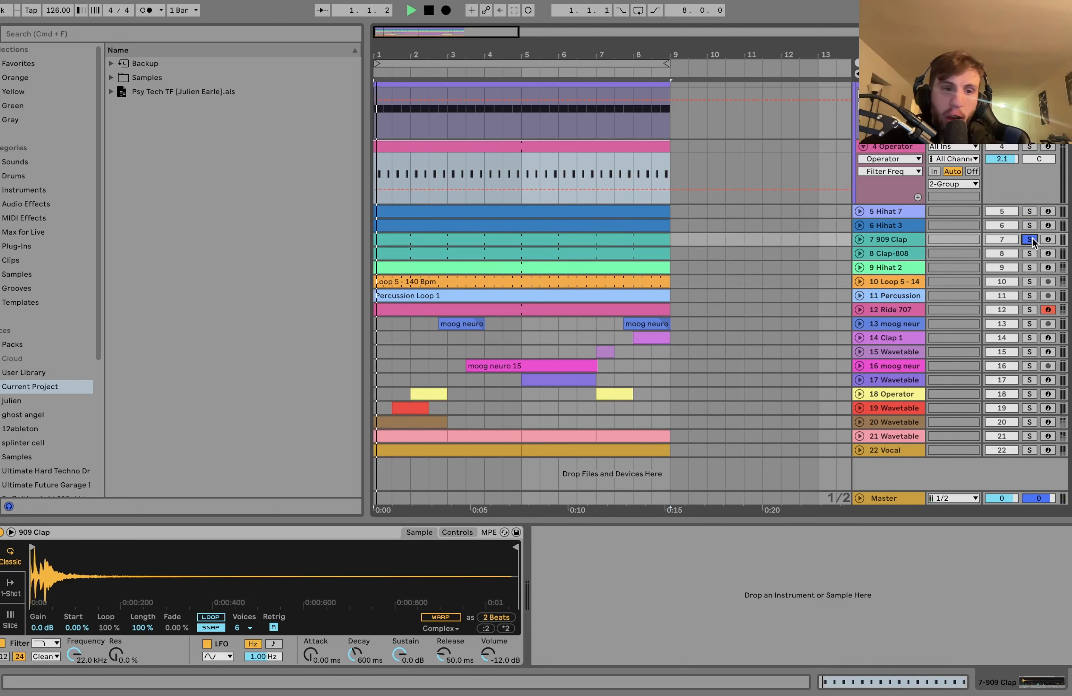
# Audition 9 Hihat 2, 10 Loop 5 and 11 Percussion one after another in solo.
pyautogui.click(1029, 267)
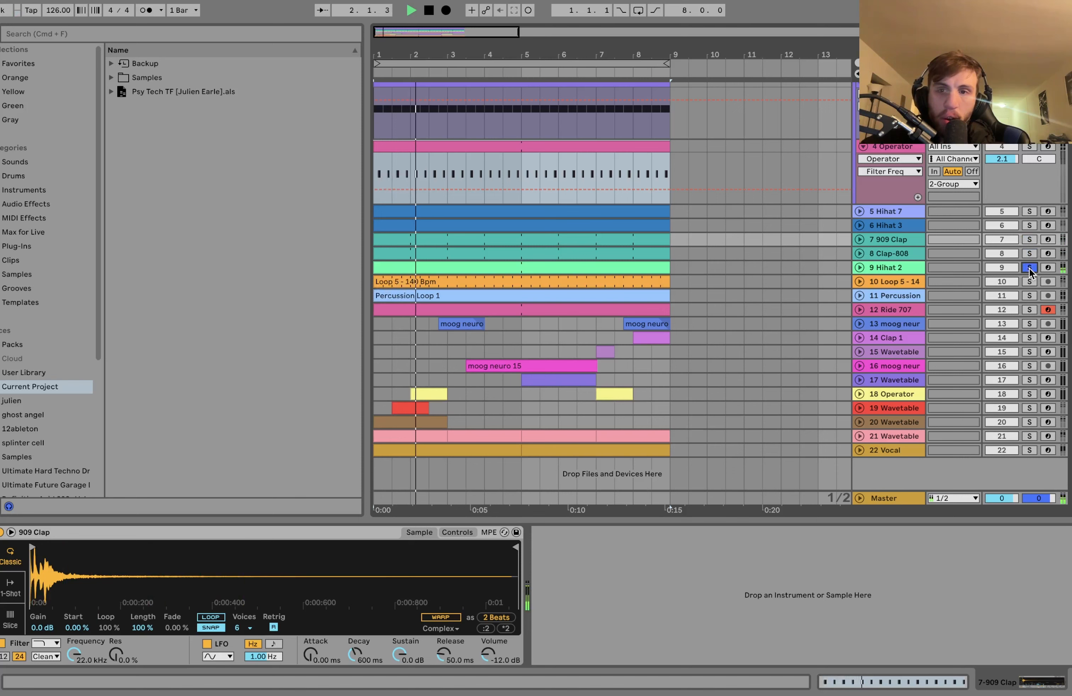
pyautogui.click(1030, 282)
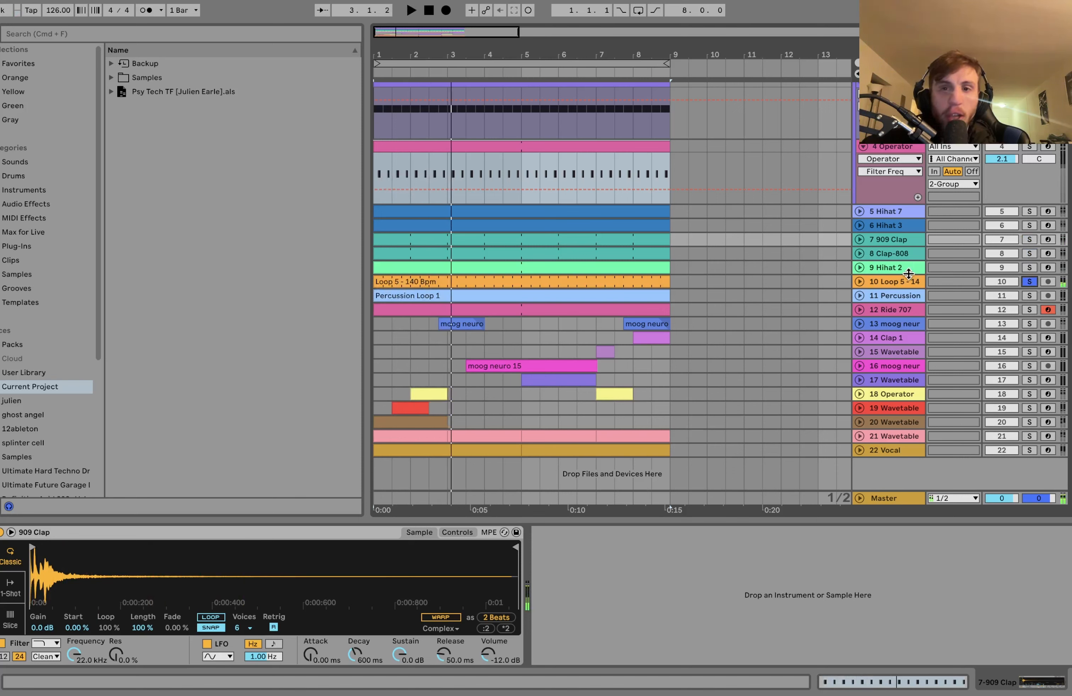
pyautogui.click(1028, 296)
# Unfold 11 Percussion, show its device chain, and play it in solo together with 10 Loop 5.
pyautogui.click(860, 296)
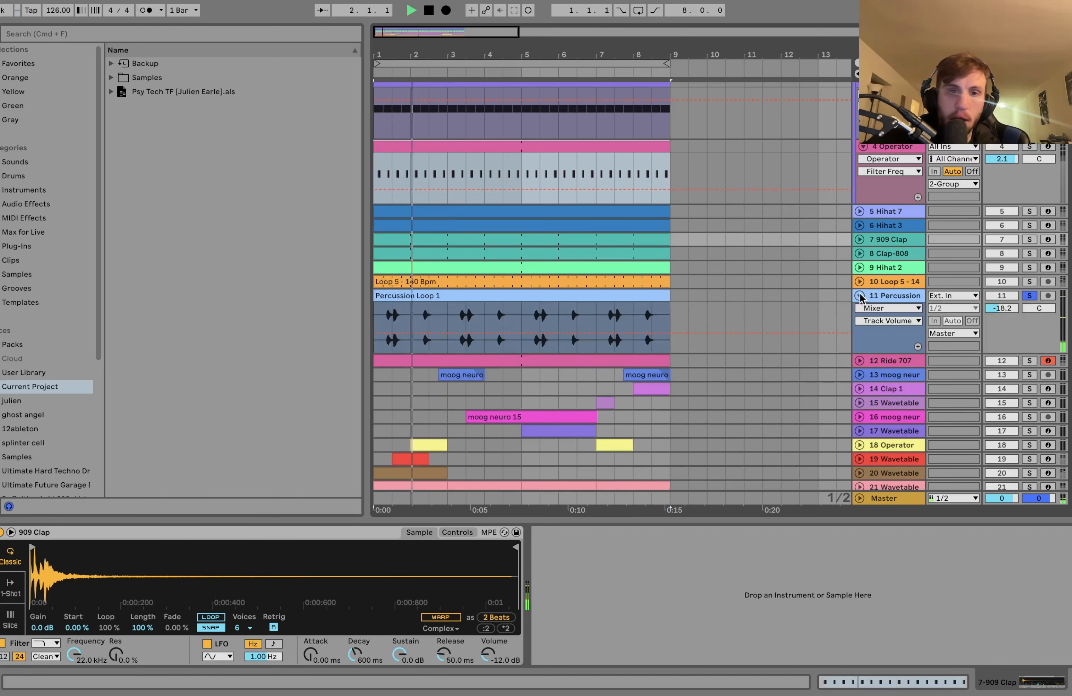
pyautogui.scroll(-3, 676, 288)
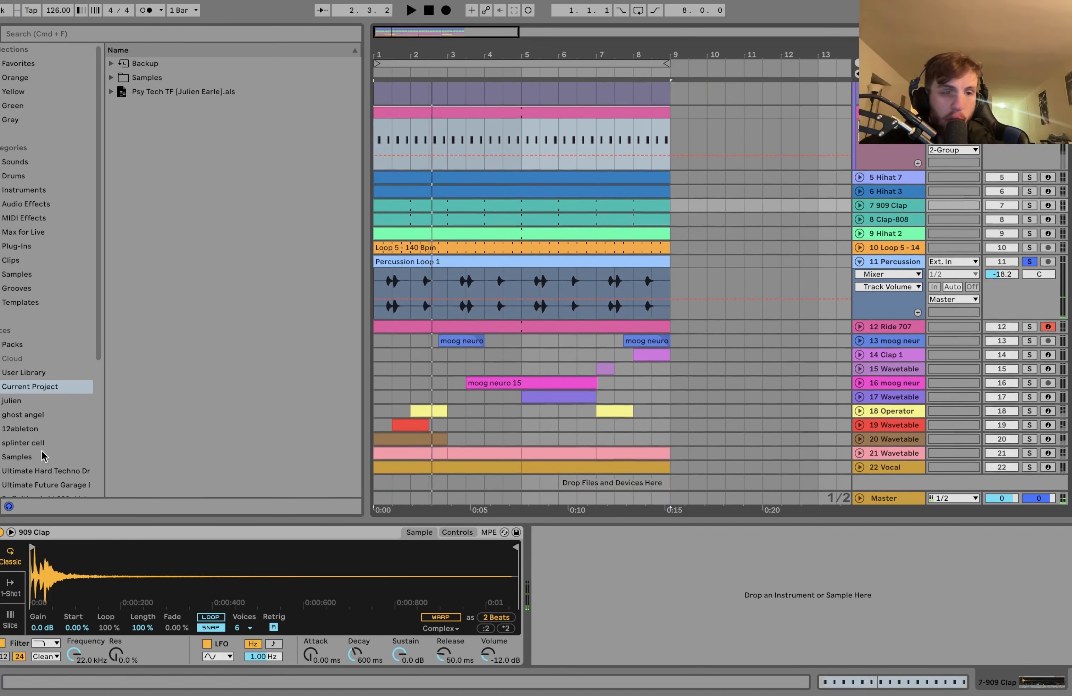
pyautogui.scroll(-5, 36, 459)
pyautogui.press('space')
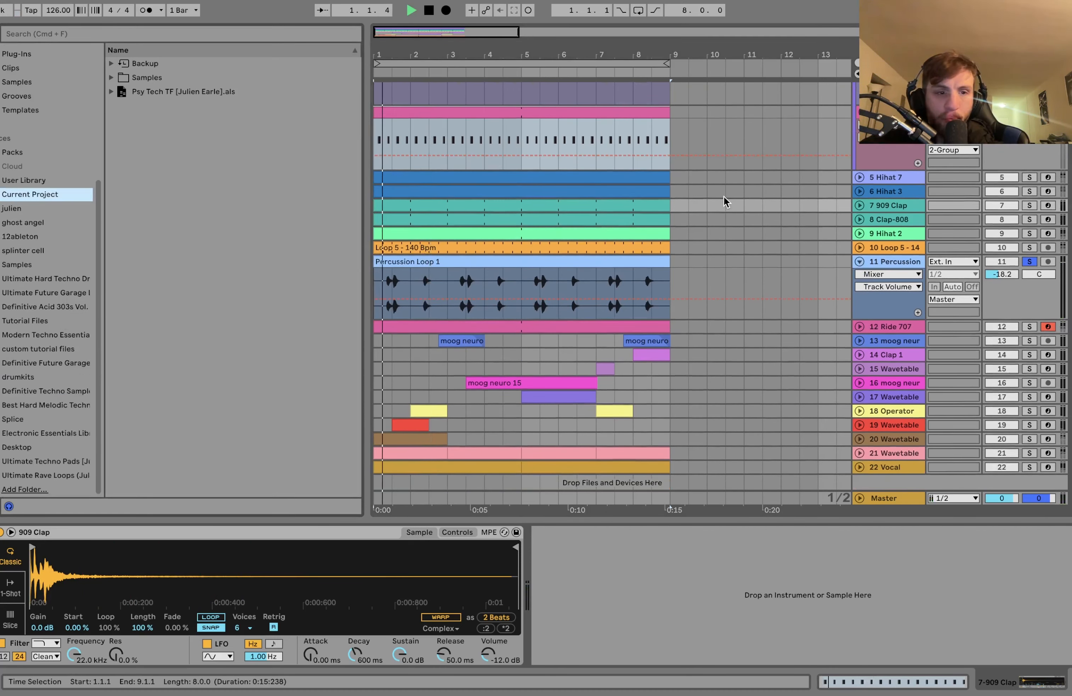
pyautogui.click(889, 263)
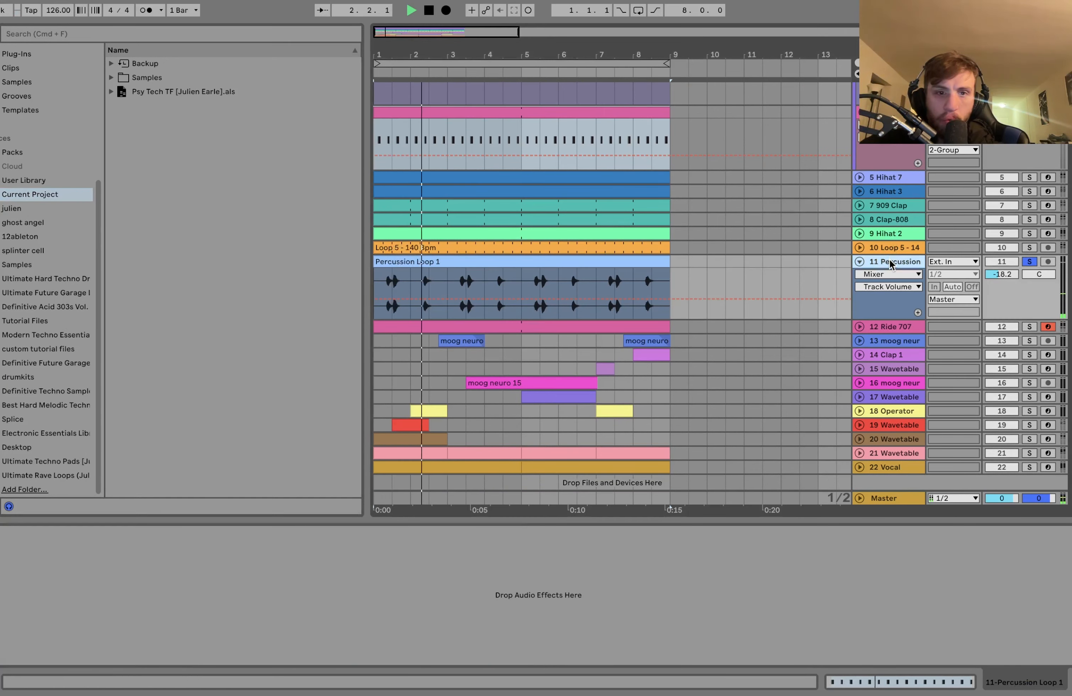
pyautogui.click(1029, 248)
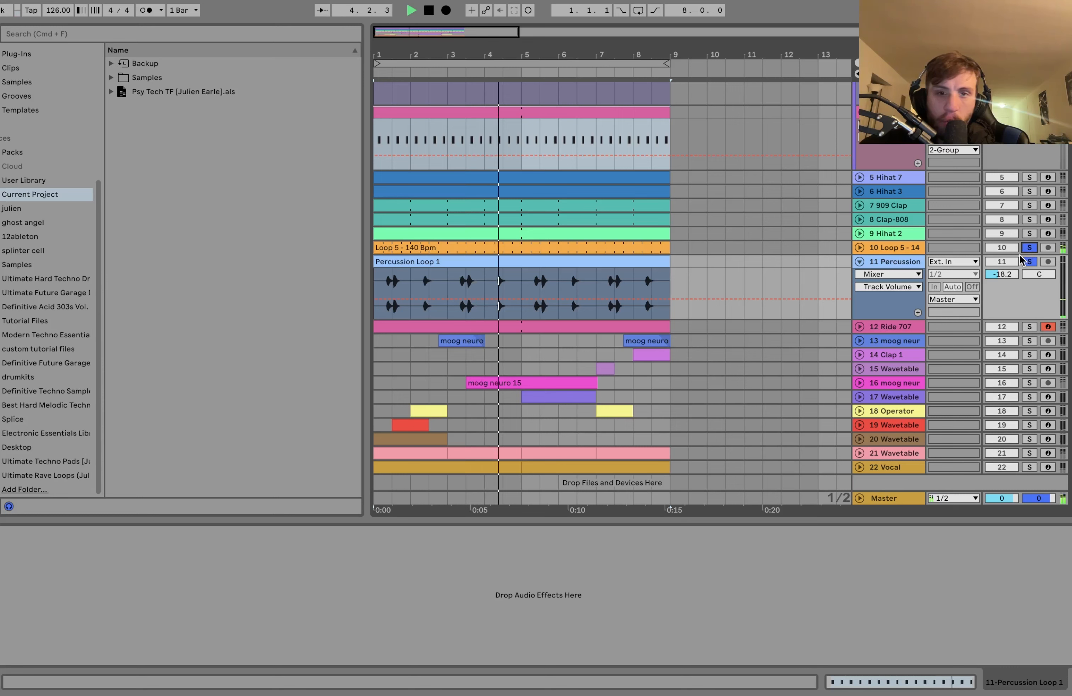
pyautogui.press('space')
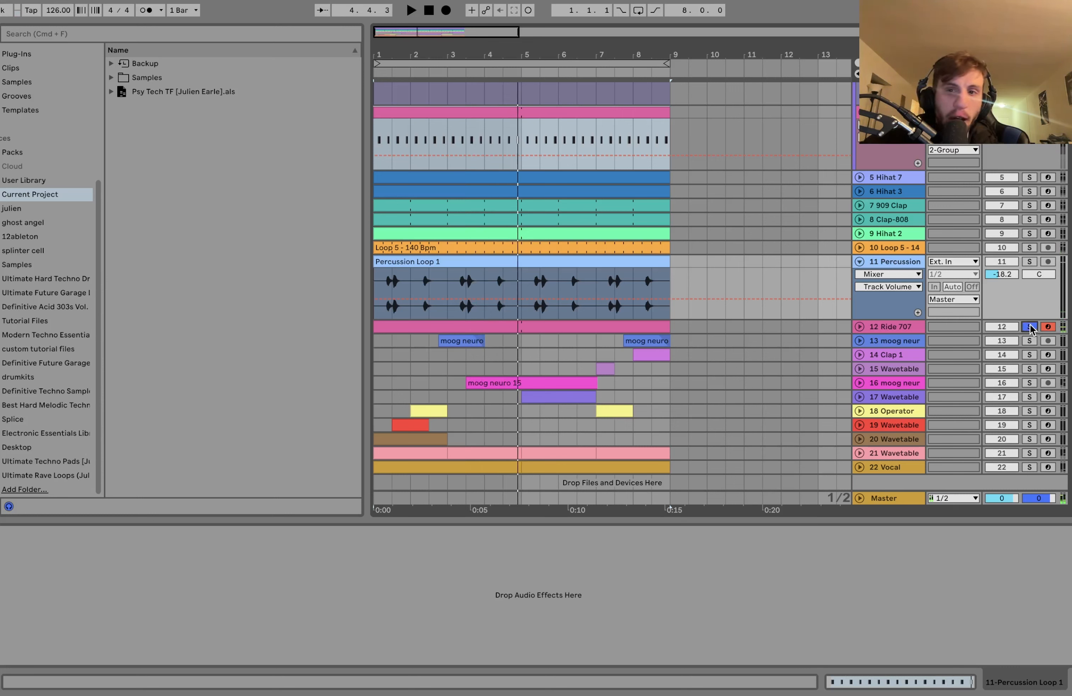
# Unfold 12 Ride 707, show its sampler and sidechain Compressor, and audition it in solo.
pyautogui.click(893, 326)
pyautogui.press('space')
pyautogui.click(859, 327)
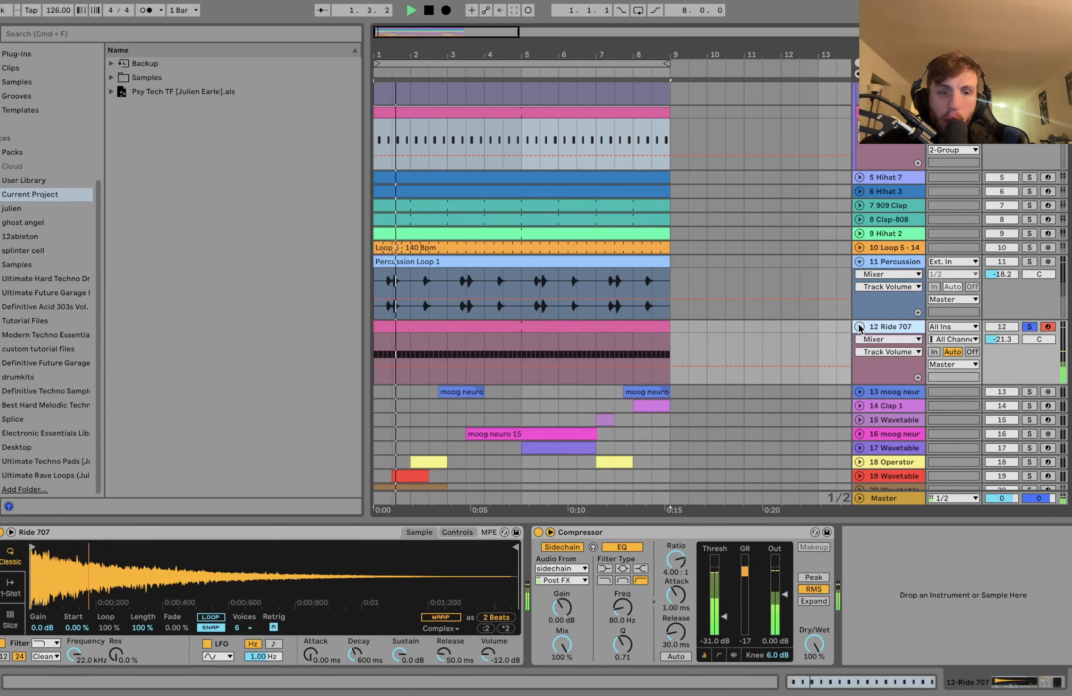
pyautogui.press('space')
pyautogui.press('space')
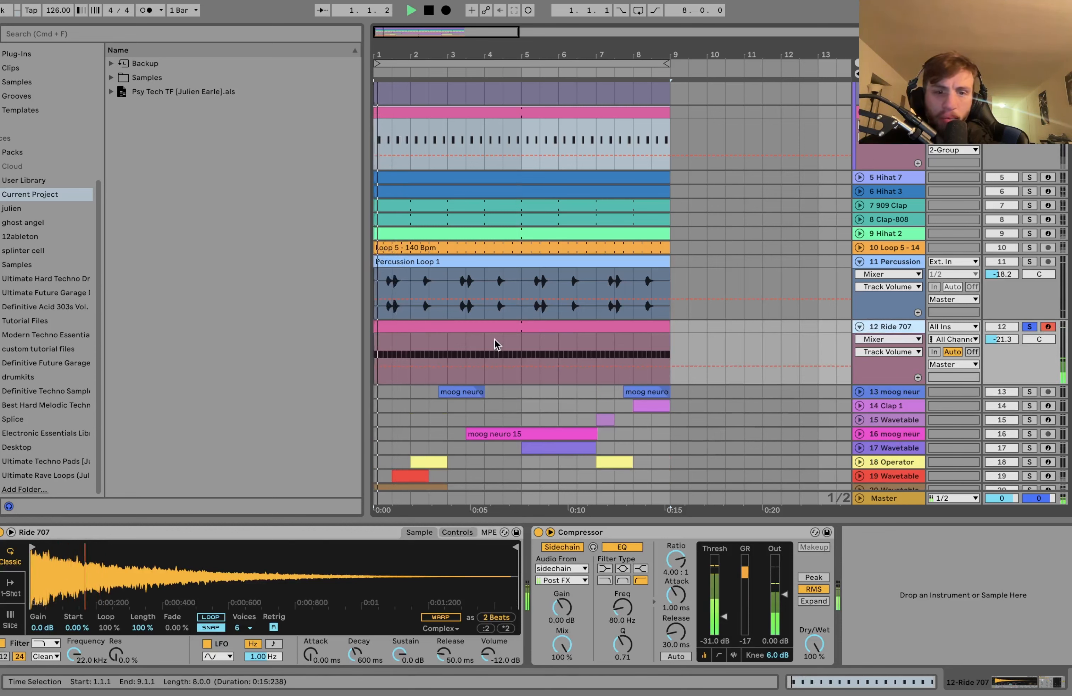
pyautogui.press('space')
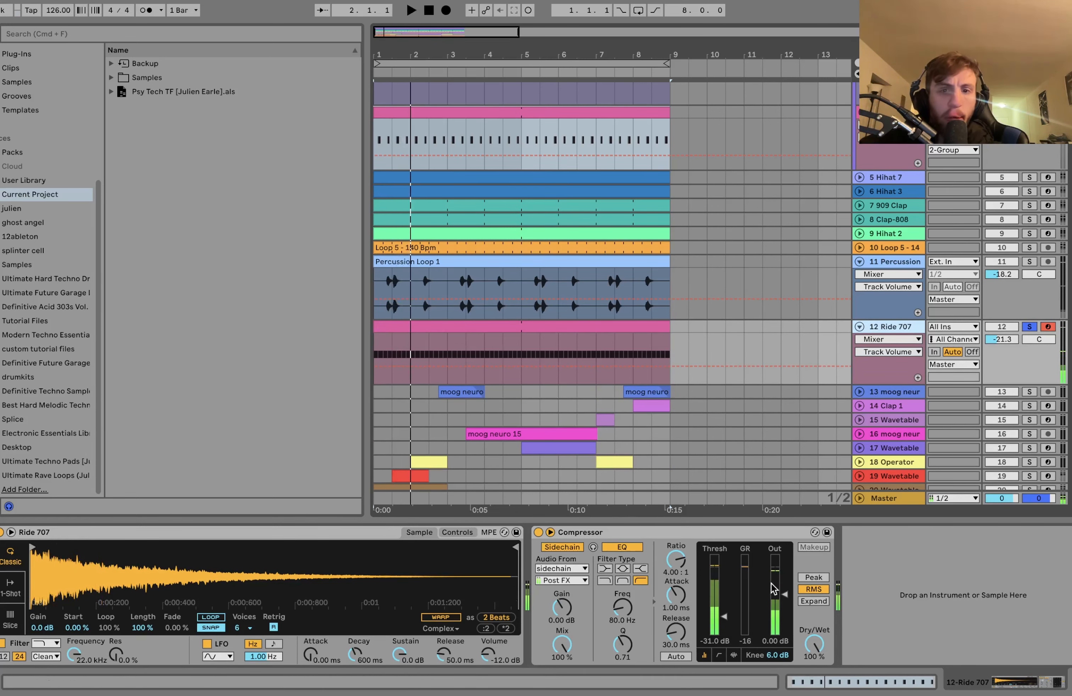
# Take 12 Ride 707 out of solo and play the full mix briefly.
pyautogui.click(1029, 326)
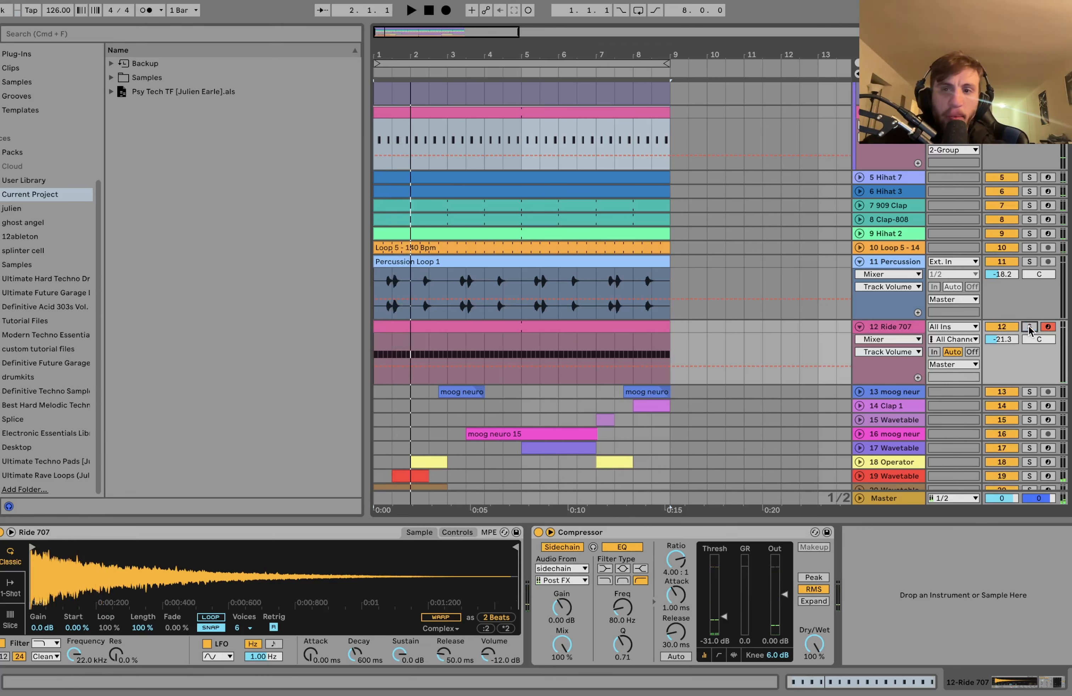
pyautogui.press('space')
pyautogui.scroll(-3, 1028, 329)
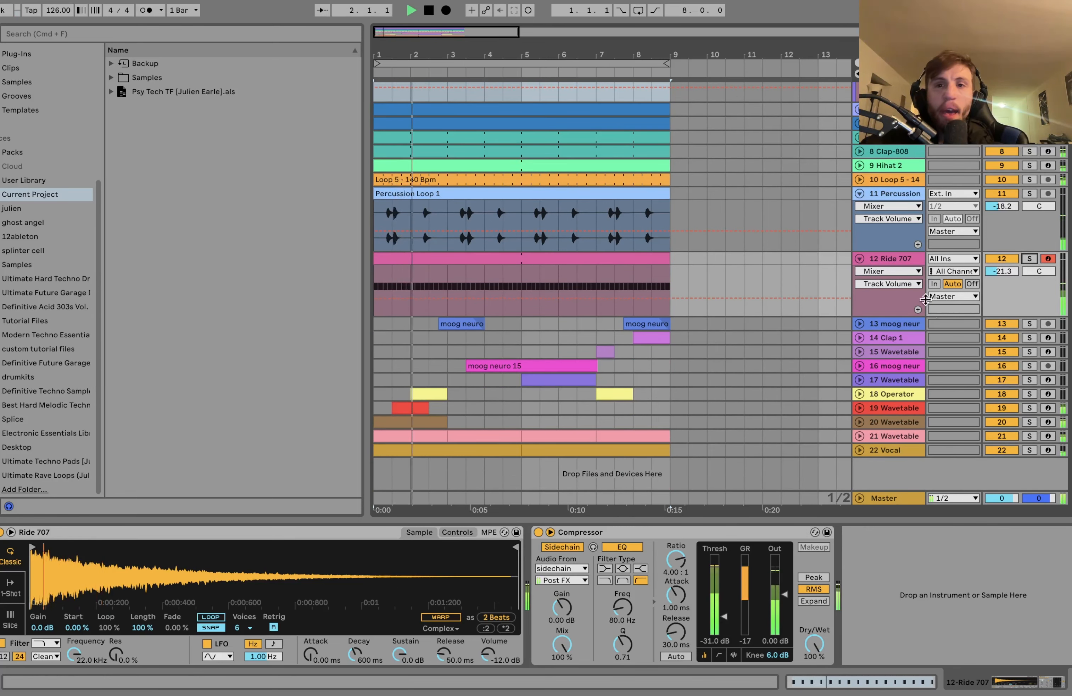
pyautogui.scroll(8, 888, 268)
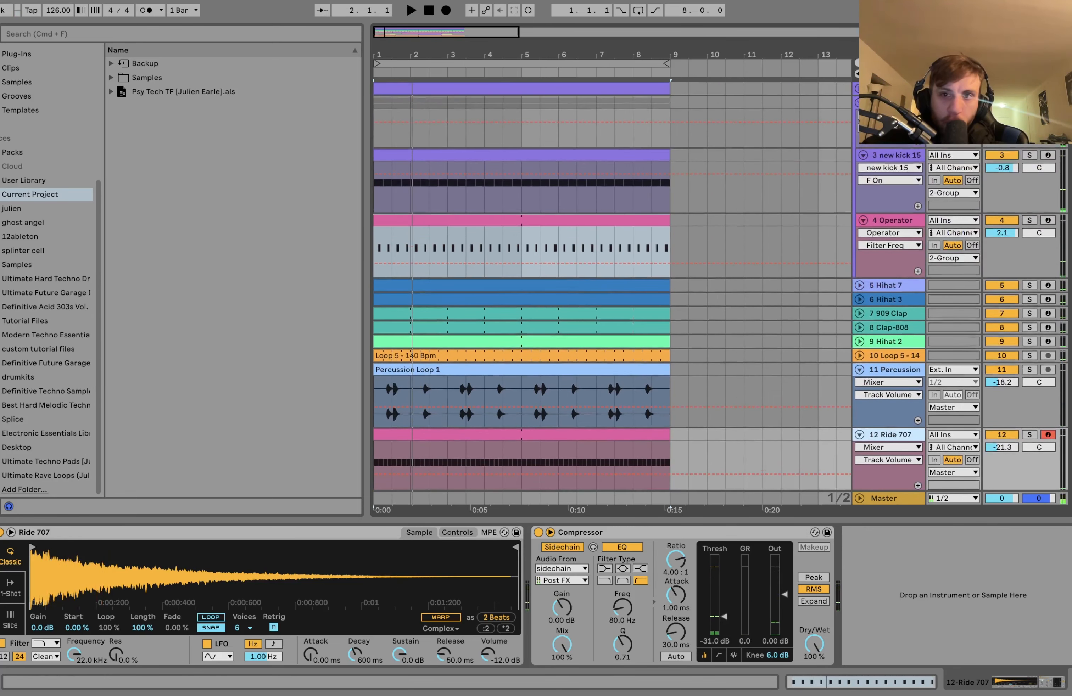
# Select tracks 2-Group through 12 Ride 707, solo them together and play the whole drum and bass section.
pyautogui.keyDown('shift'); pyautogui.click(888, 102); pyautogui.keyUp('shift')
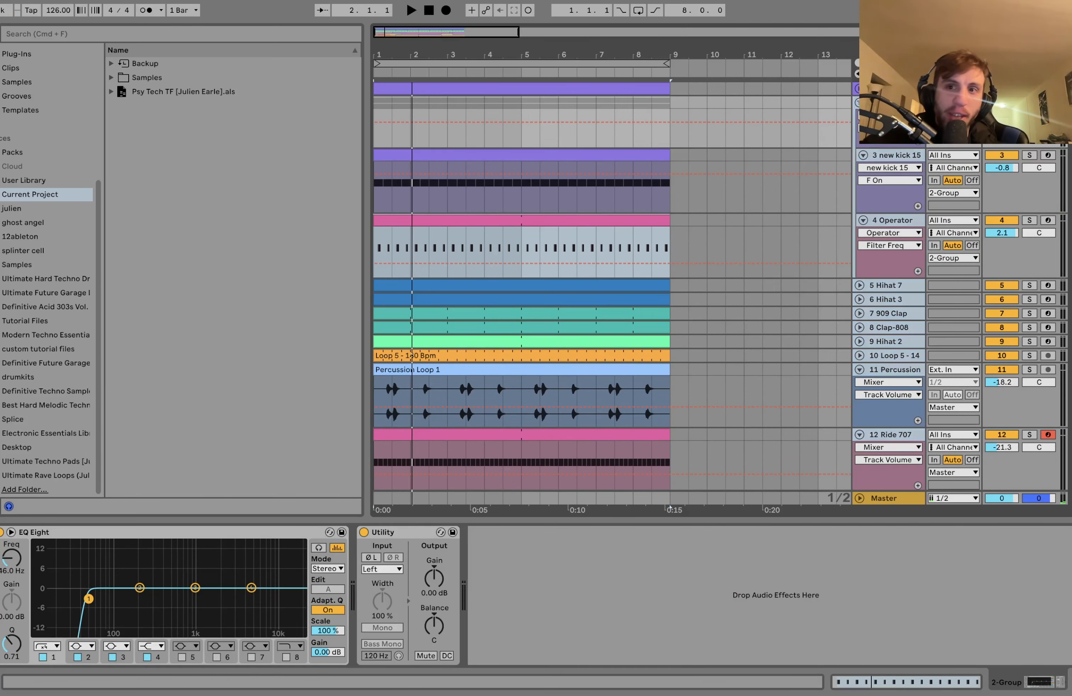
pyautogui.press('s')
pyautogui.press('space')
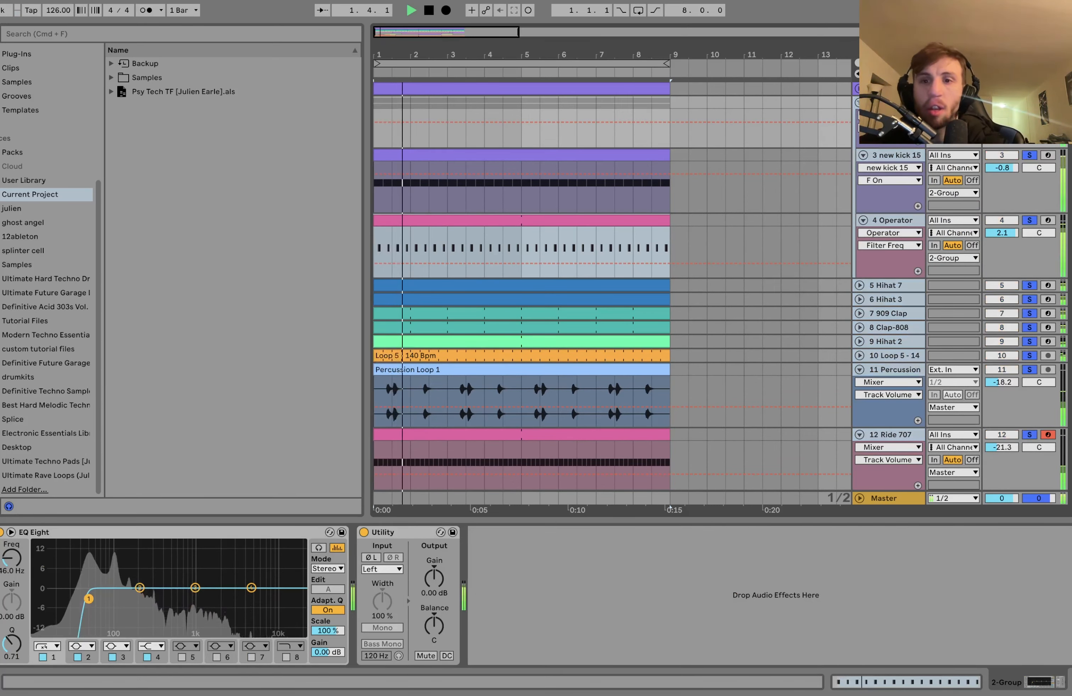
pyautogui.scroll(-4, 610, 294)
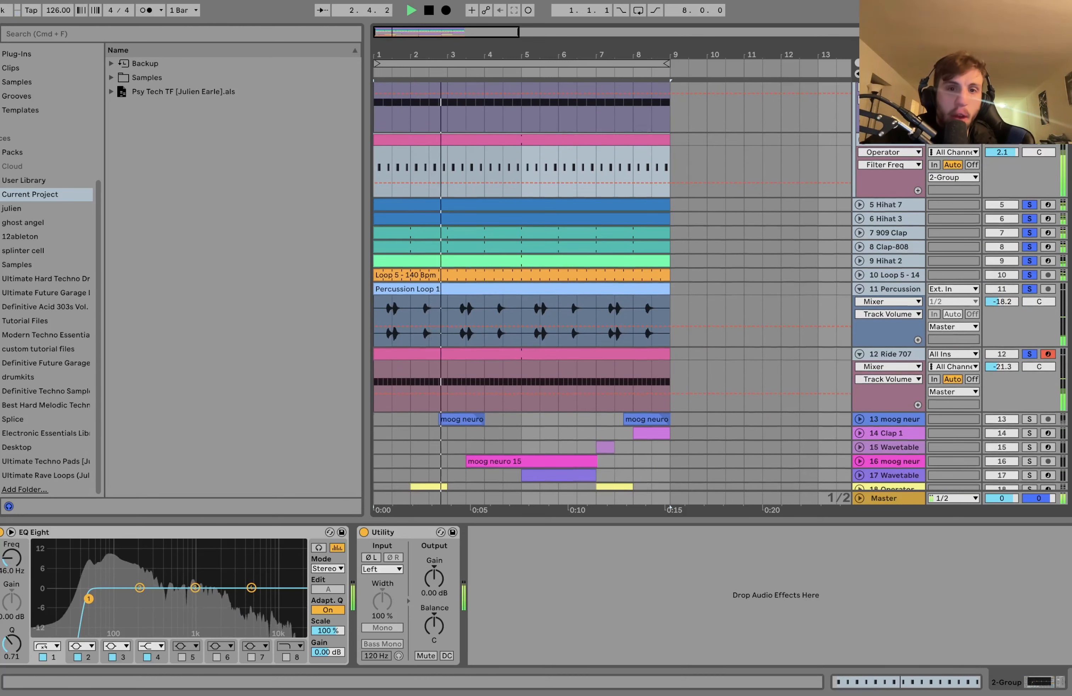
pyautogui.press('space')
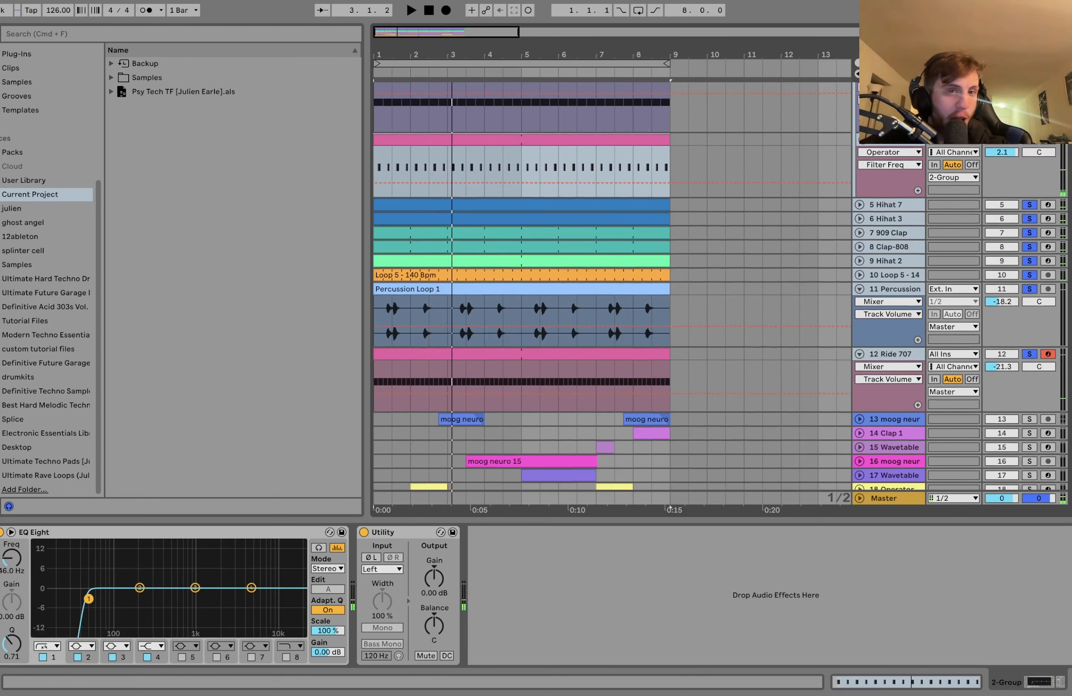
pyautogui.scroll(-5, 984, 294)
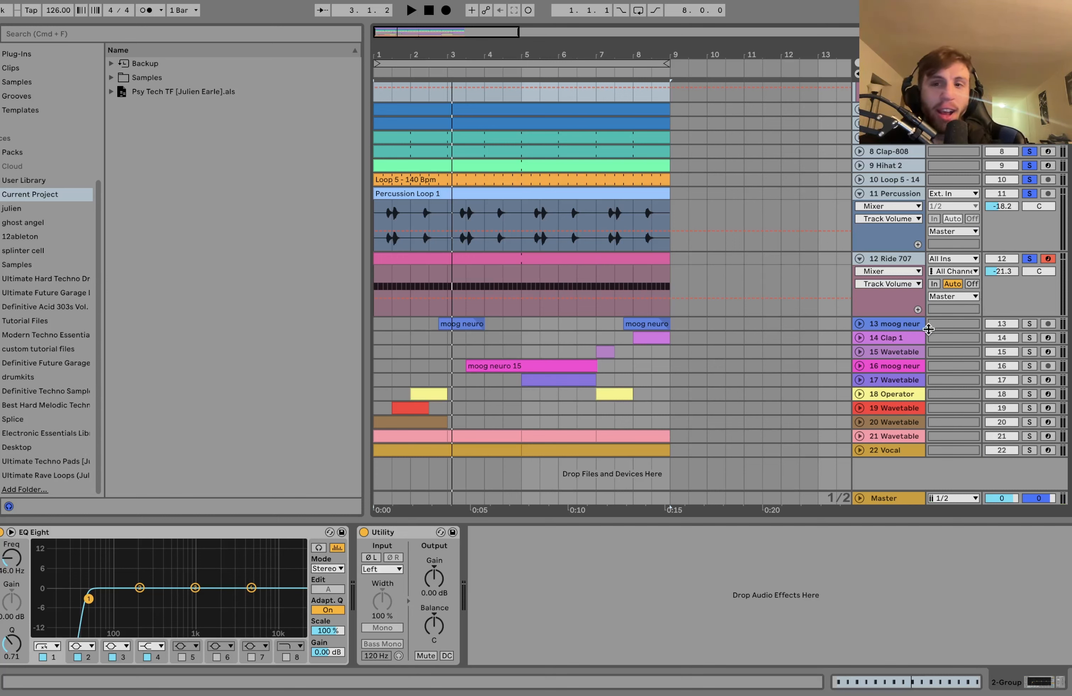
pyautogui.press('space')
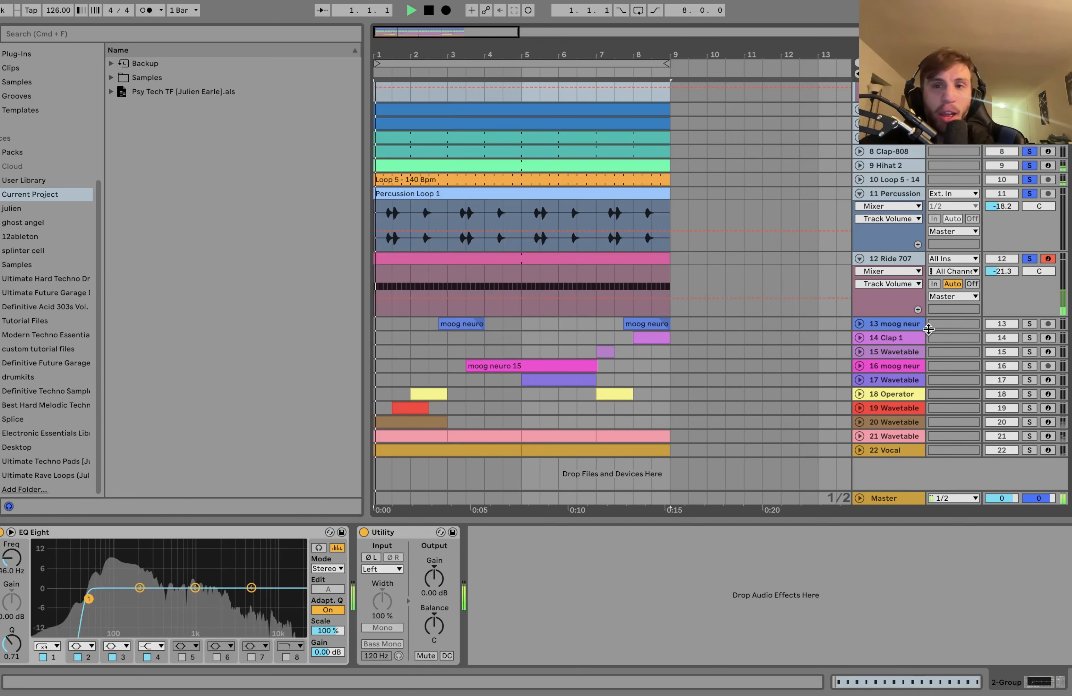
# Select tracks 13 moog neuro through 20 Wavetable, solo them together and play.
pyautogui.click(910, 324)
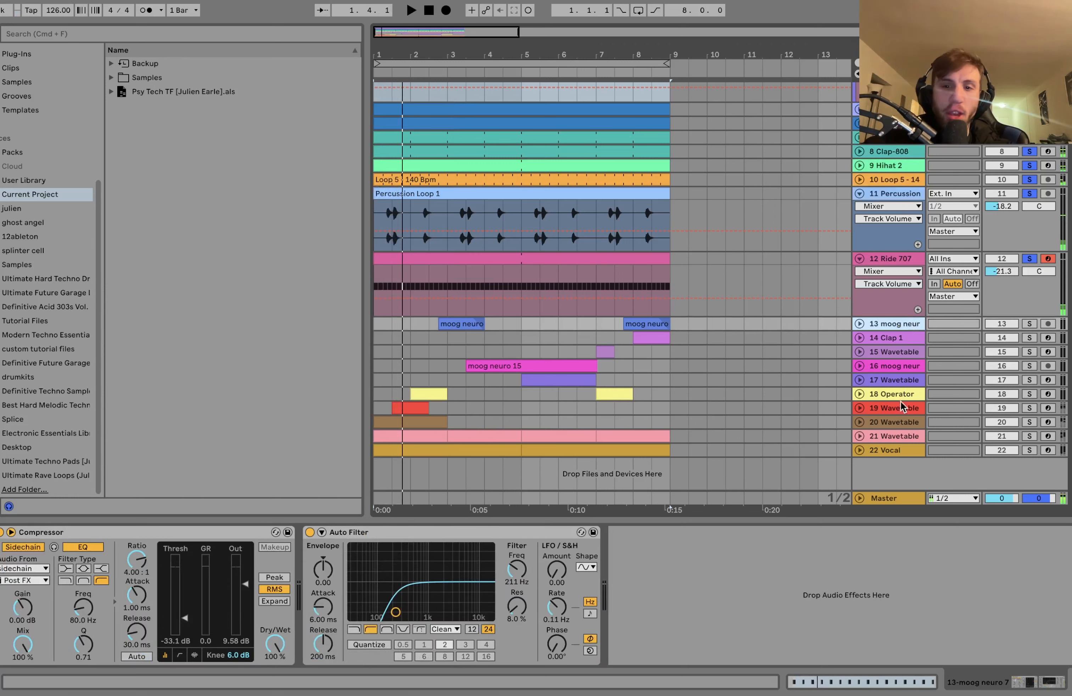
pyautogui.click(890, 452)
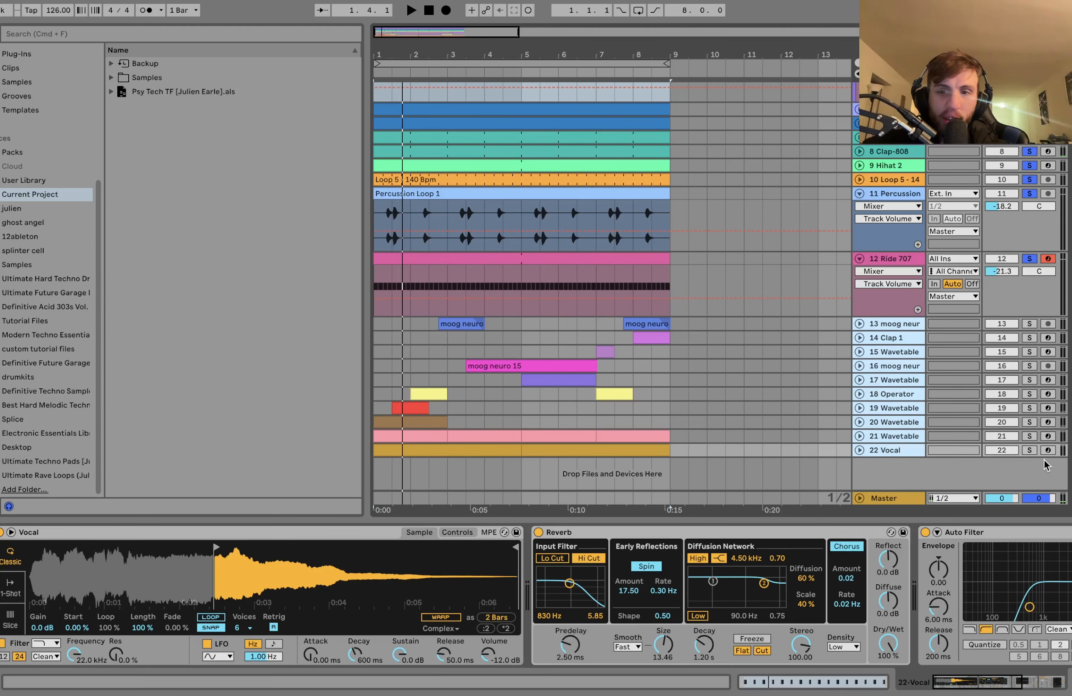
pyautogui.click(903, 422)
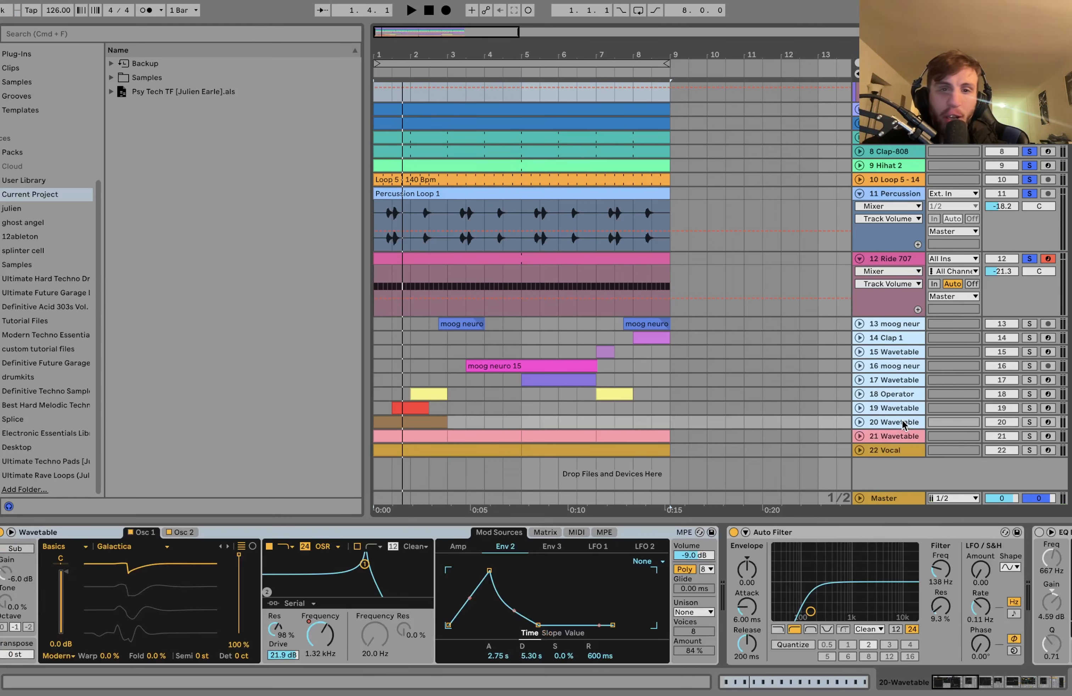
pyautogui.click(1029, 422)
pyautogui.press('space')
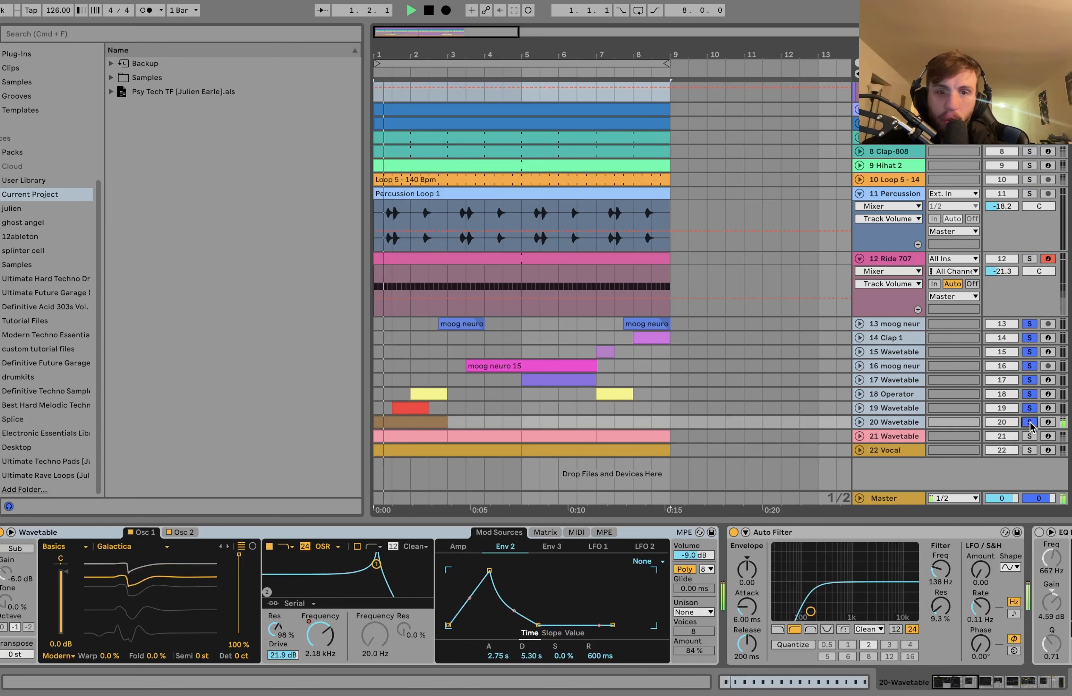
# Unfold the selected tracks 13 through 20 and look over their clips during playback.
pyautogui.click(858, 422)
pyautogui.scroll(-2, 858, 422)
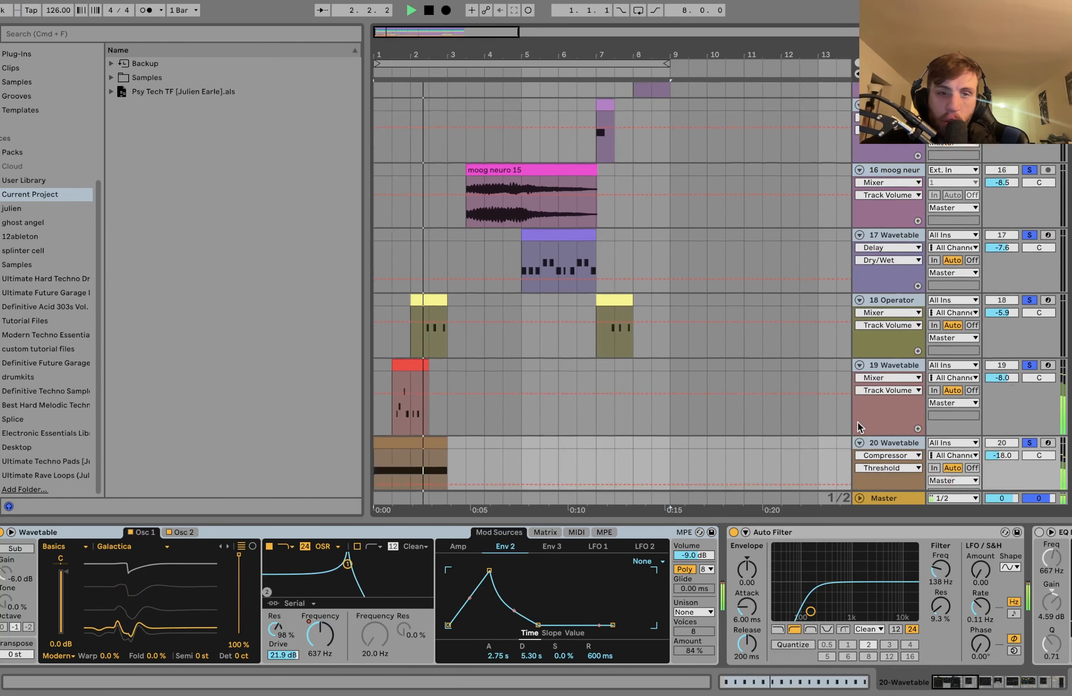
pyautogui.scroll(4, 857, 422)
pyautogui.scroll(4, 858, 427)
pyautogui.scroll(-4, 858, 427)
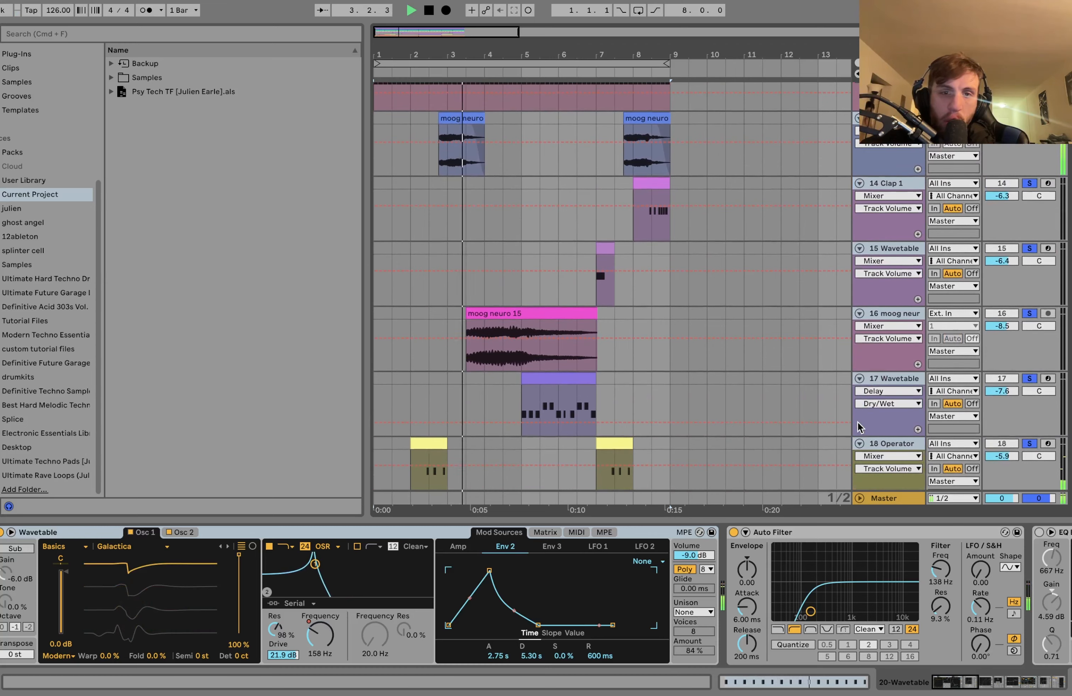
pyautogui.scroll(-3, 857, 427)
pyautogui.scroll(6, 858, 427)
pyautogui.press('space')
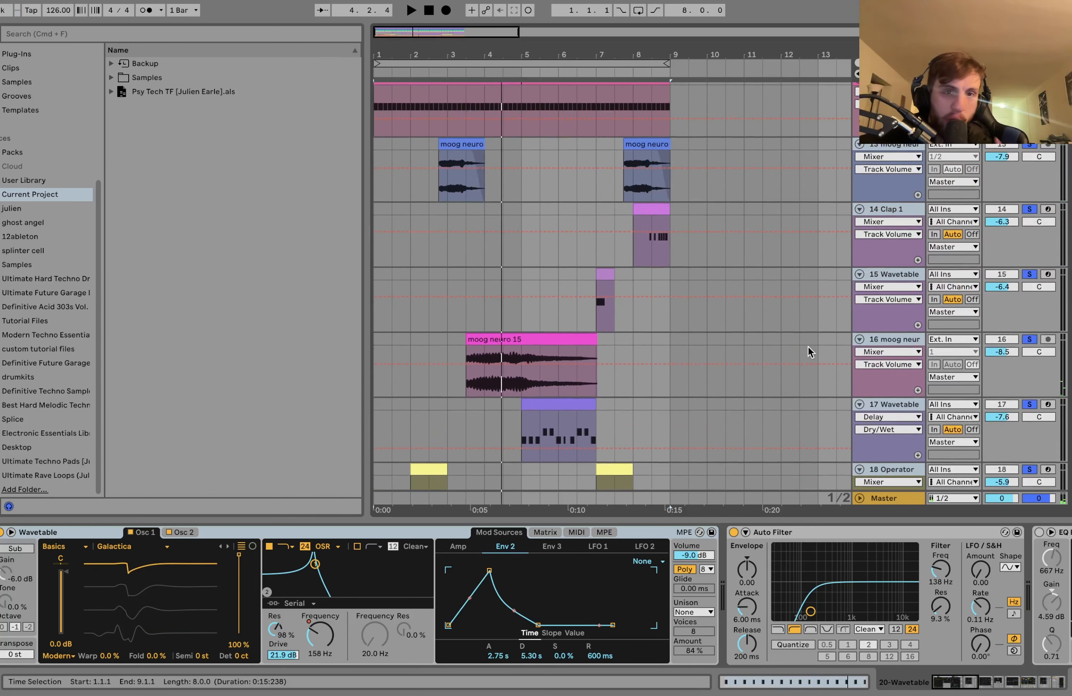
# Replay the soloed tracks 13 through 20 and examine how the moog neuro, Wavetable and Operator clips follow each other.
pyautogui.press('space')
pyautogui.scroll(-2, 478, 193)
pyautogui.scroll(5, 479, 193)
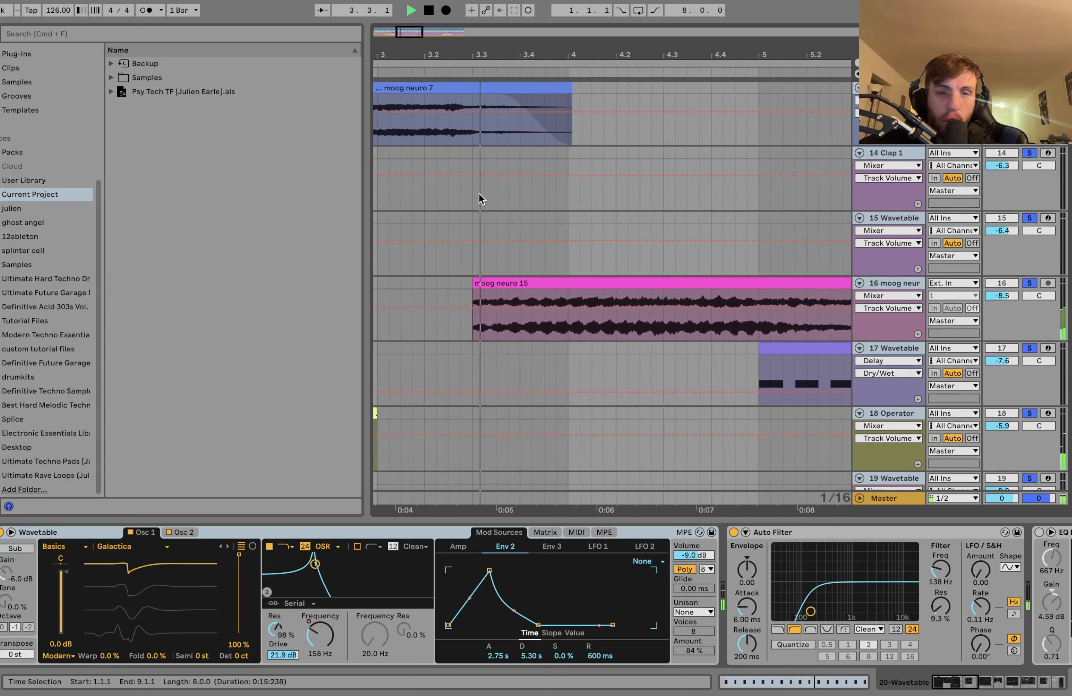
pyautogui.scroll(-2, 478, 193)
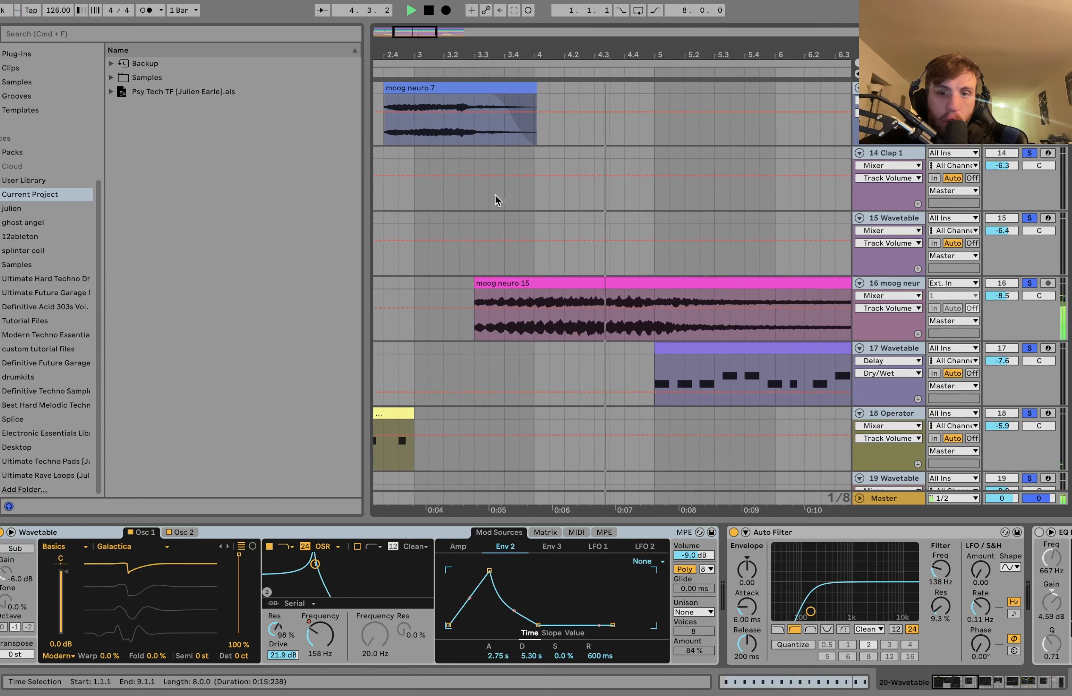
pyautogui.scroll(3, 616, 268)
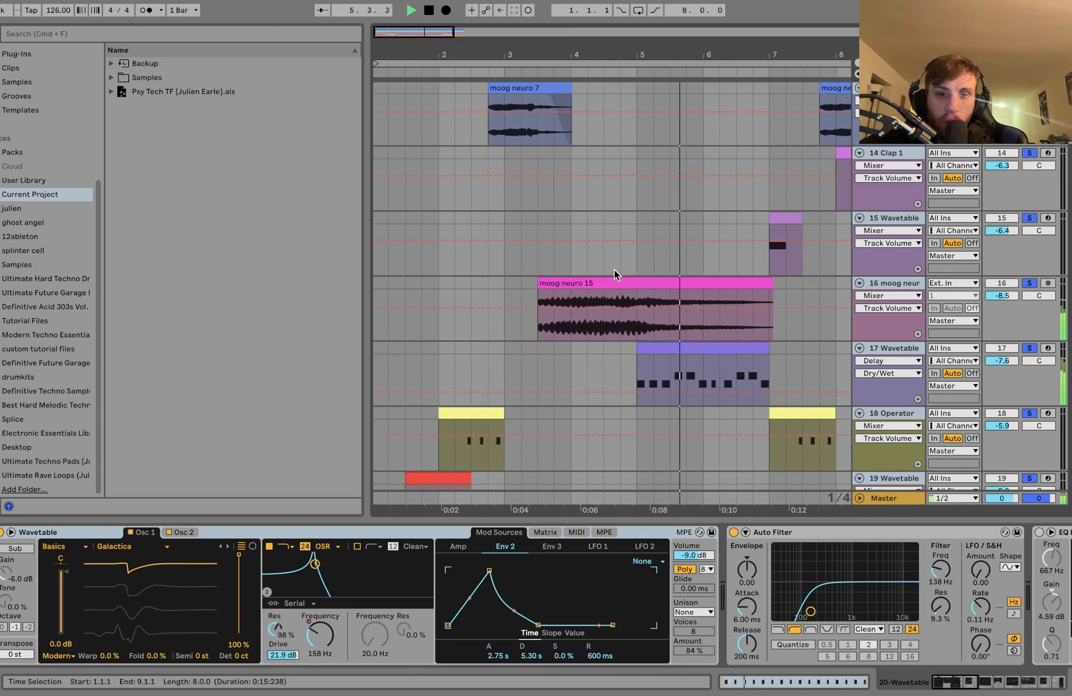
pyautogui.scroll(3, 615, 271)
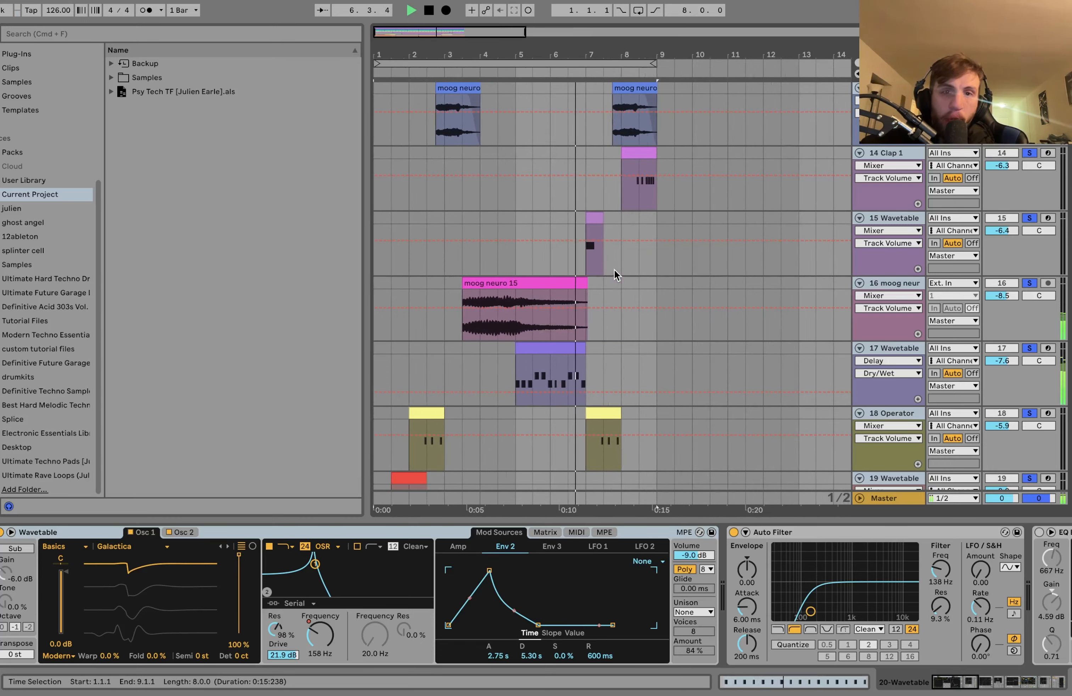
pyautogui.scroll(10, 615, 273)
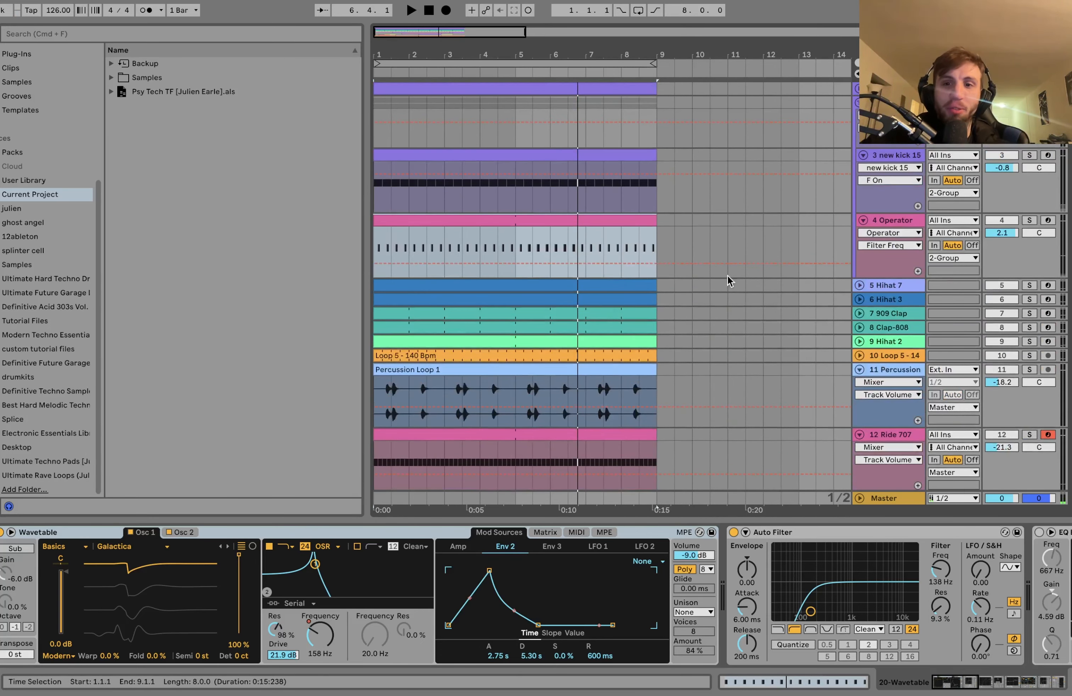
# Return the solo to tracks 2-Group through 12 Ride 707 and play them together again.
pyautogui.click(891, 434)
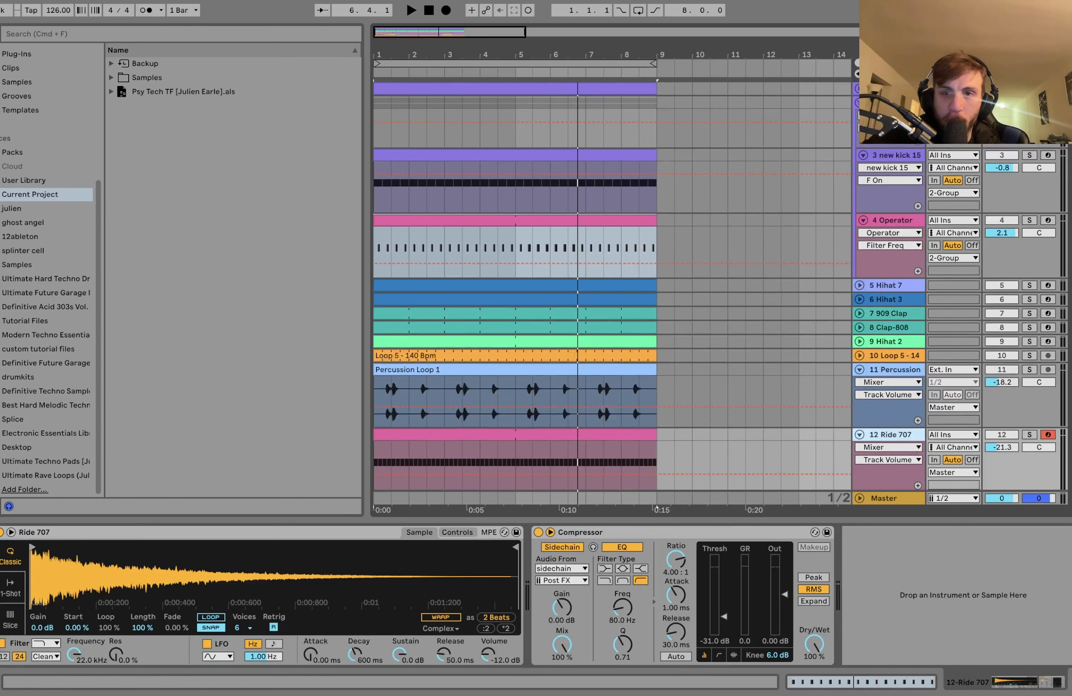
pyautogui.keyDown('shift'); pyautogui.click(890, 102); pyautogui.keyUp('shift')
pyautogui.press('s')
pyautogui.press('space')
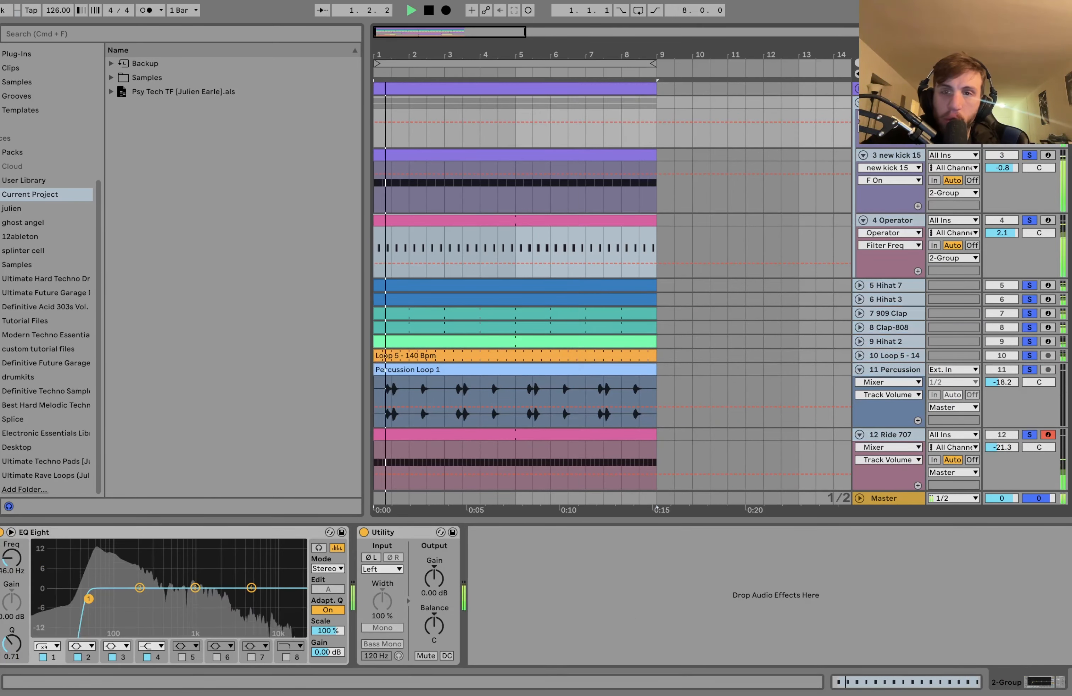
pyautogui.scroll(-2, 971, 458)
pyautogui.press('space')
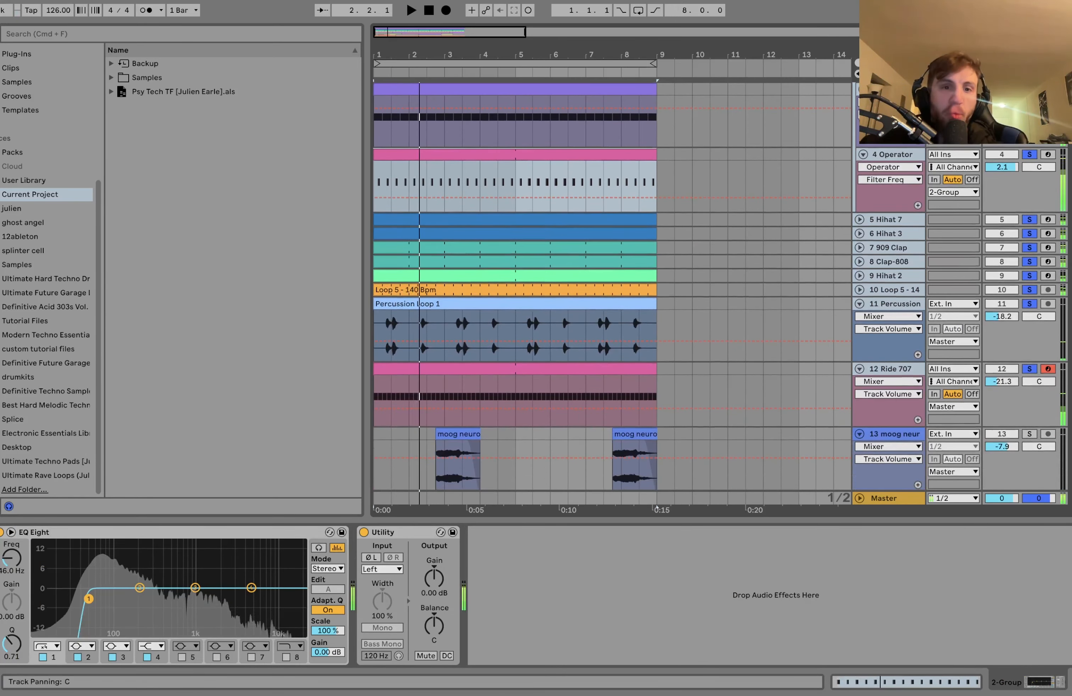
# Solo track 13 moog neuro on its own and play its first moog neuro 7 clip.
pyautogui.scroll(-3, 970, 459)
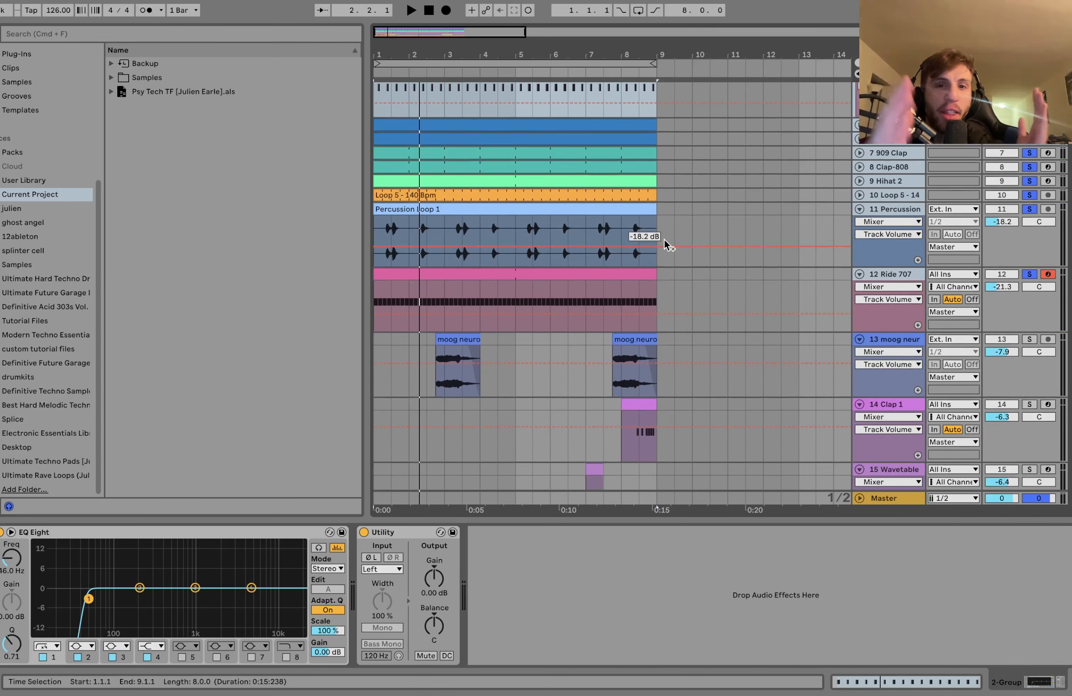
pyautogui.scroll(-3, 726, 198)
pyautogui.click(906, 214)
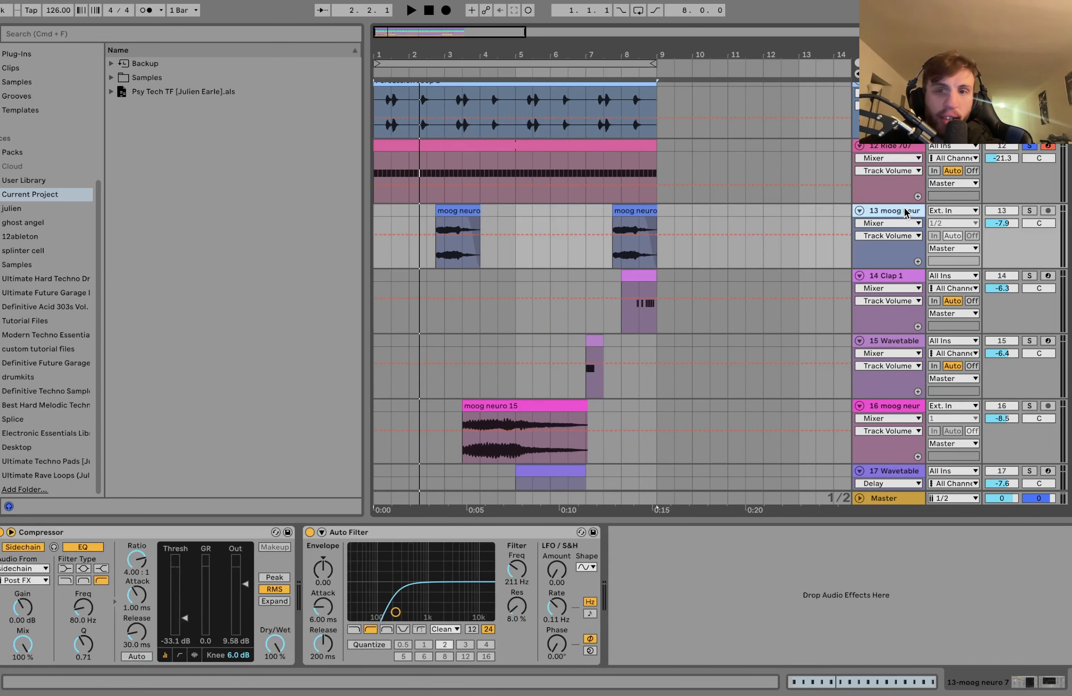
pyautogui.scroll(-5, 903, 211)
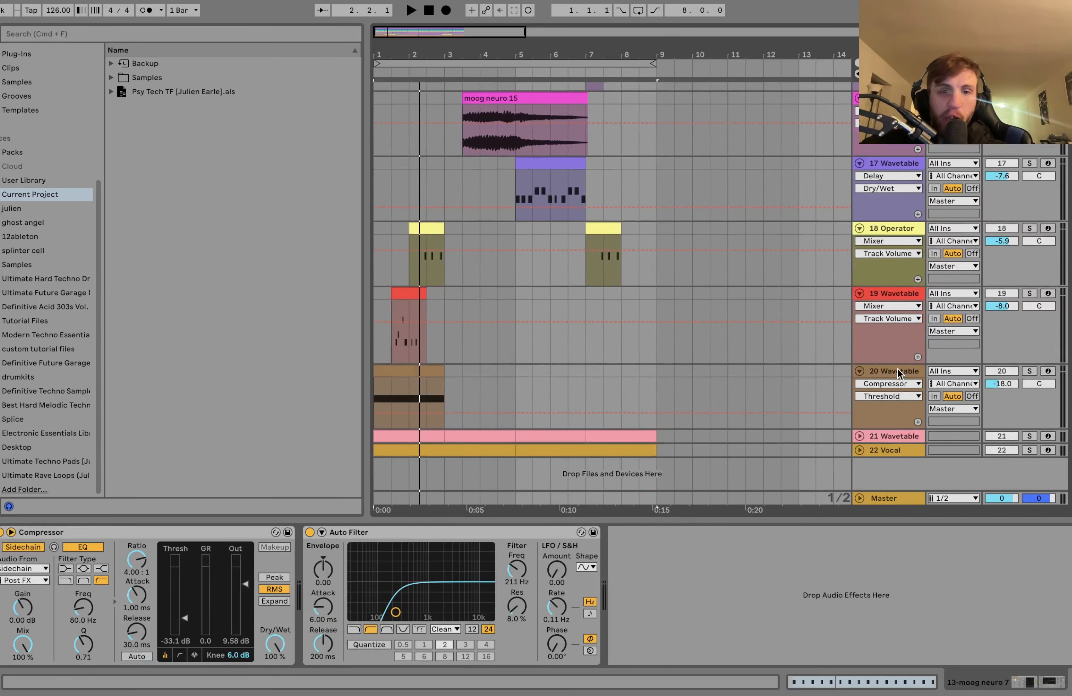
pyautogui.scroll(8, 898, 370)
pyautogui.scroll(-3, 899, 371)
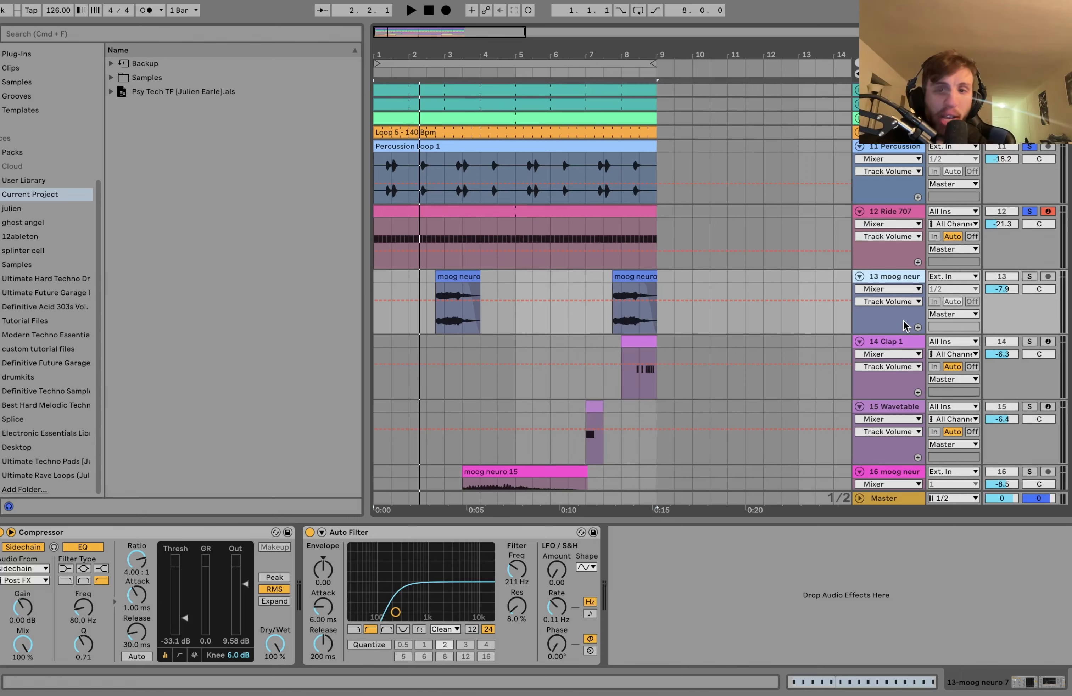
pyautogui.scroll(-2, 905, 325)
pyautogui.click(1031, 196)
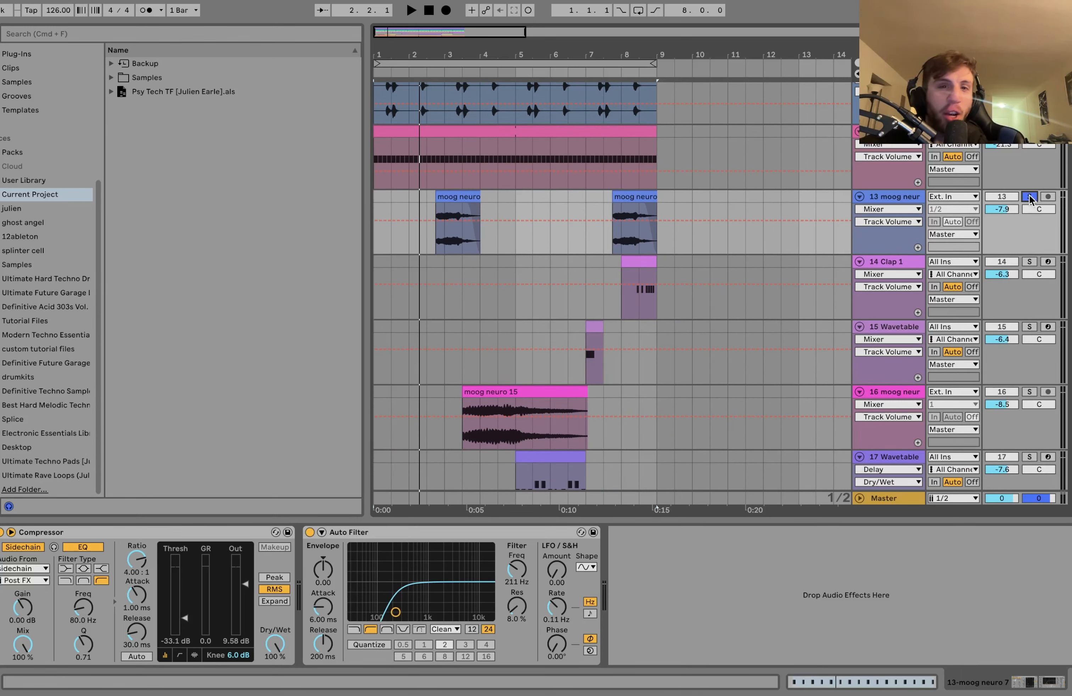
pyautogui.press('space')
pyautogui.click(455, 194)
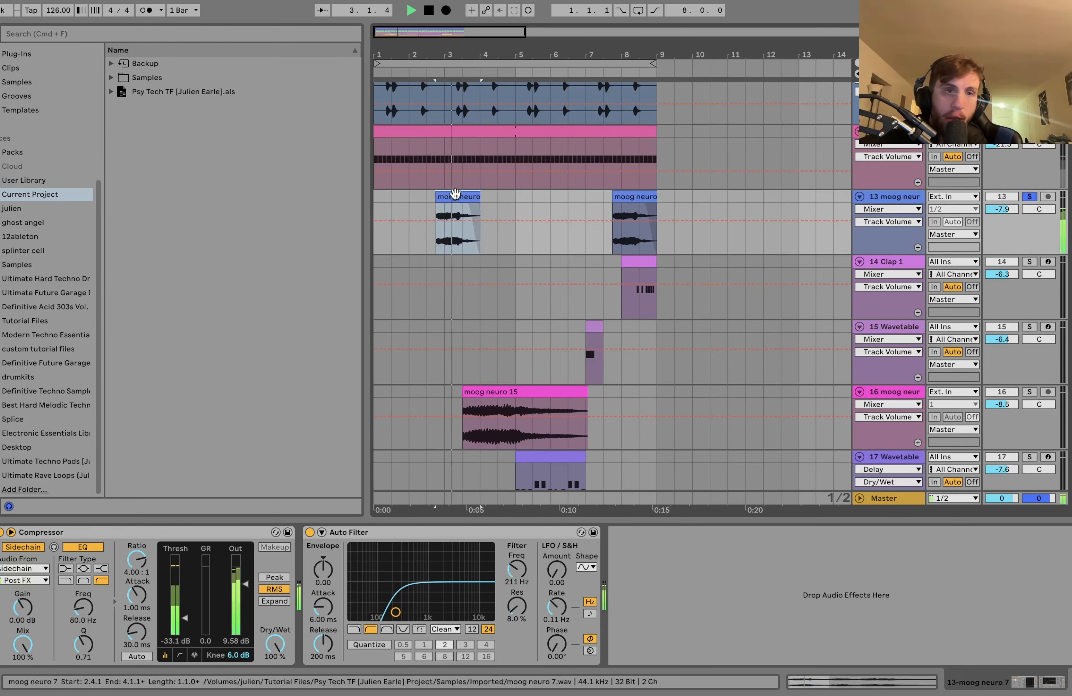
pyautogui.press('space')
# Examine the waveform and closing fade of the first moog neuro 7 clip up close.
pyautogui.scroll(2, 432, 198)
pyautogui.scroll(3, 433, 197)
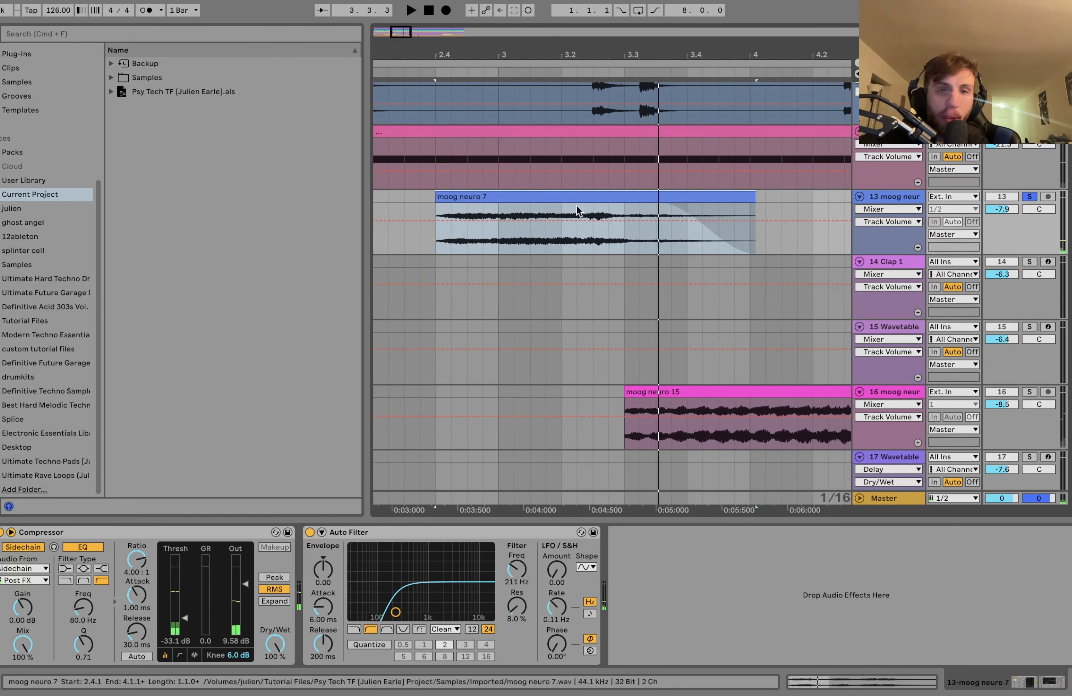
pyautogui.click(455, 193)
pyautogui.scroll(-1, 455, 190)
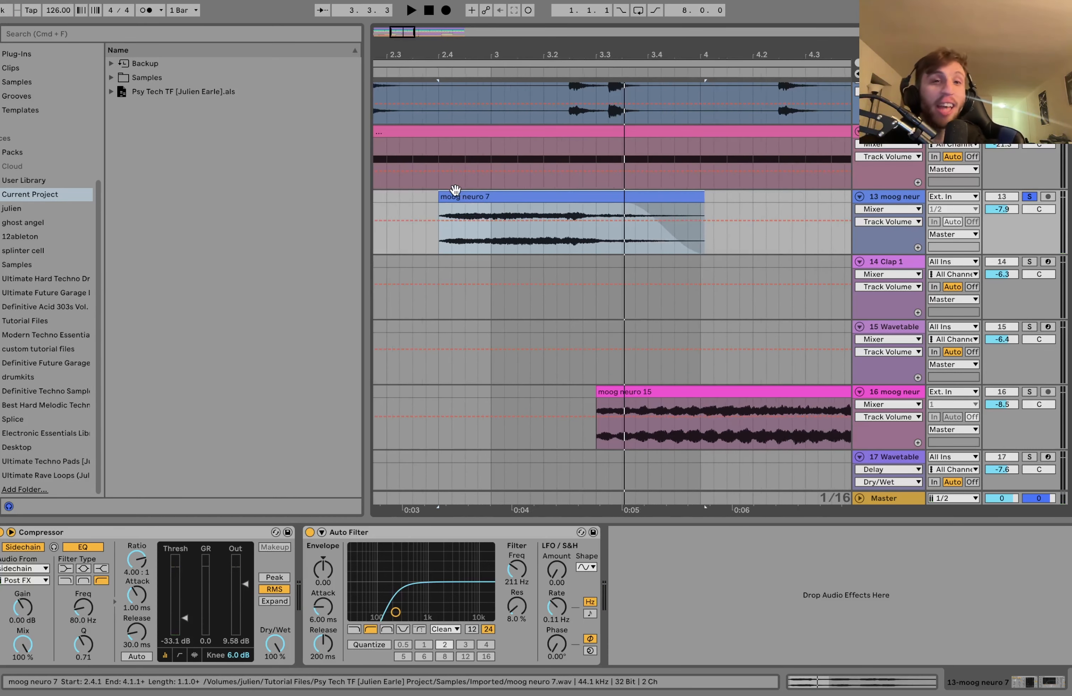
pyautogui.scroll(-5, 455, 189)
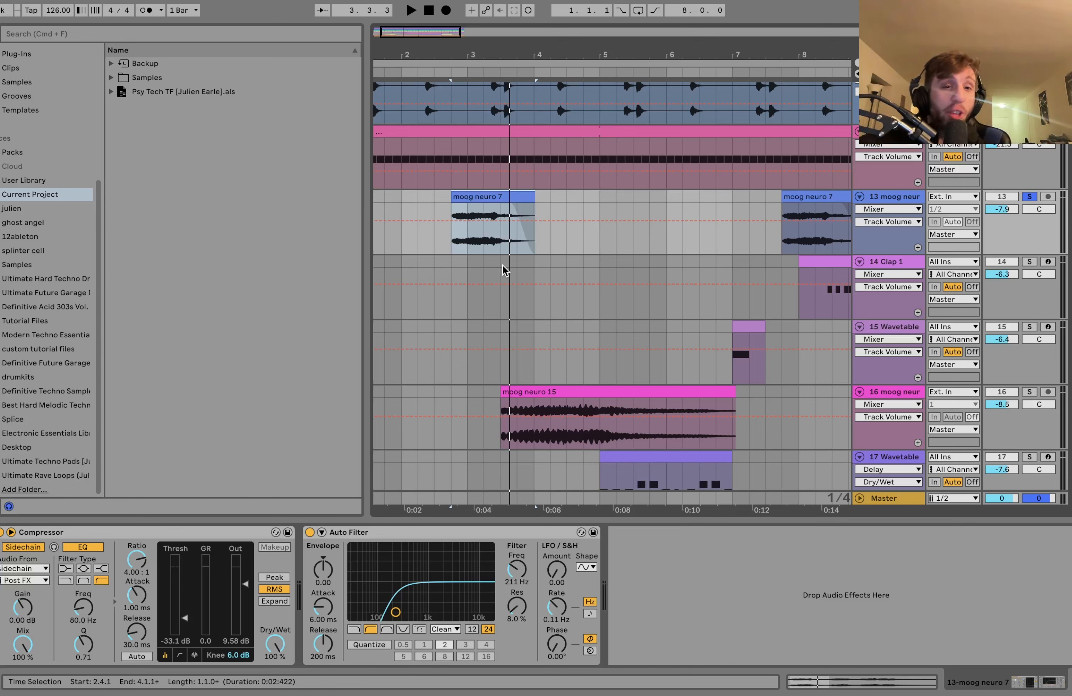
# Replay the soloed moog neuro 7 clip and inspect the Compressor and Auto Filter on track 13.
pyautogui.press('space')
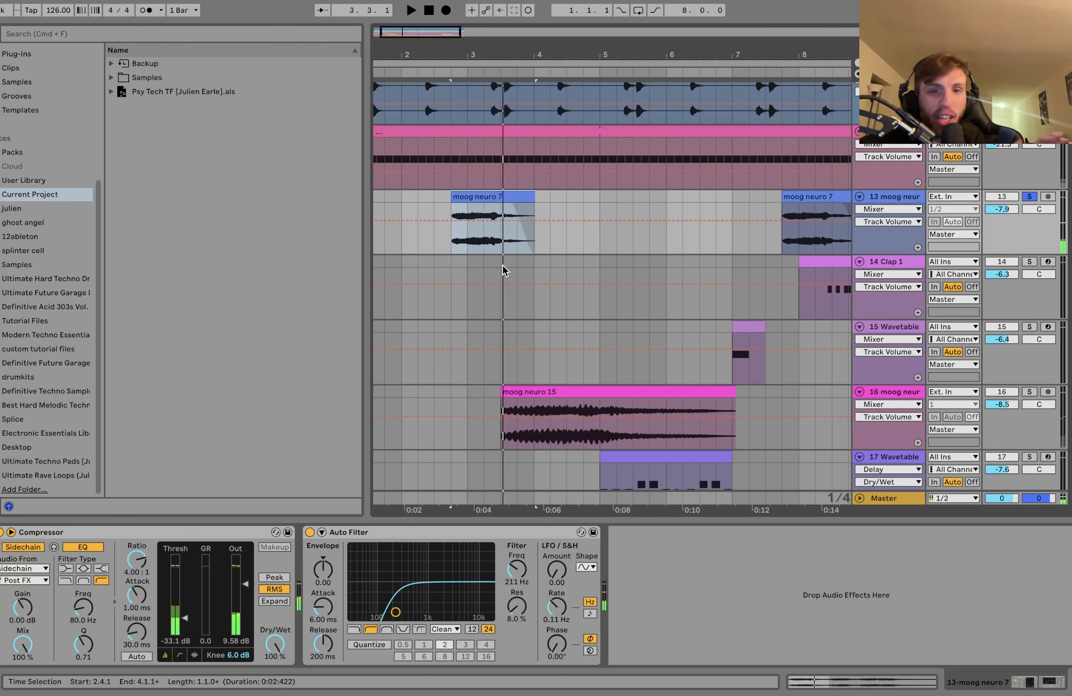
pyautogui.press('space')
pyautogui.hscroll(3, 665, 248)
pyautogui.scroll(2, 666, 248)
pyautogui.press('space')
pyautogui.scroll(-5, 824, 284)
pyautogui.scroll(5, 825, 286)
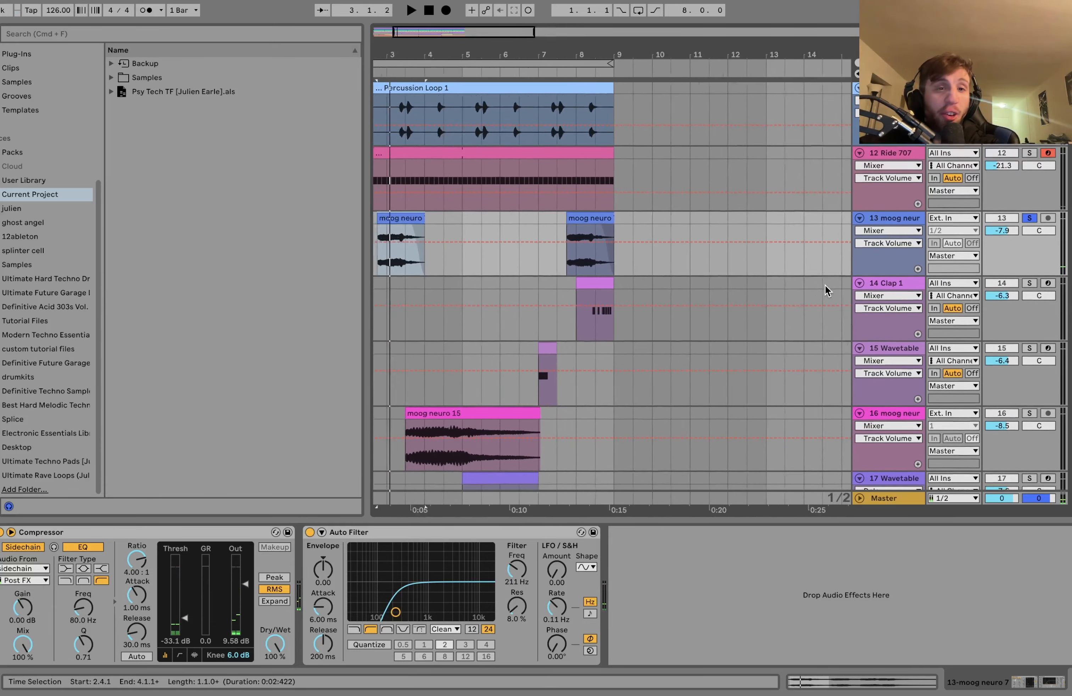
pyautogui.scroll(5, 453, 261)
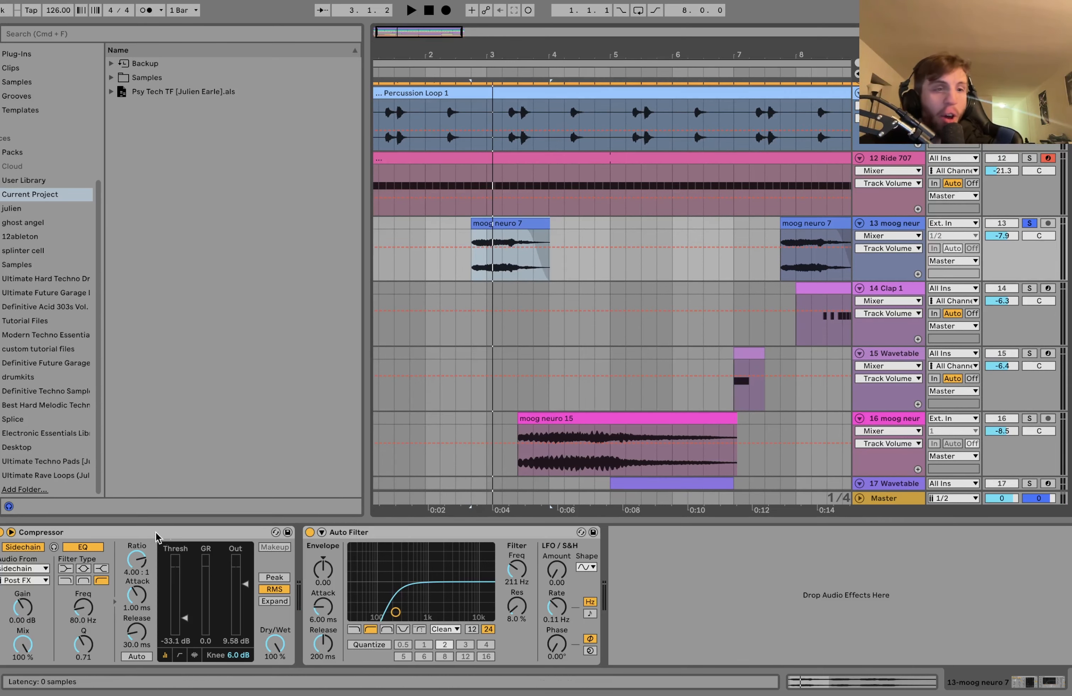
pyautogui.click(132, 531)
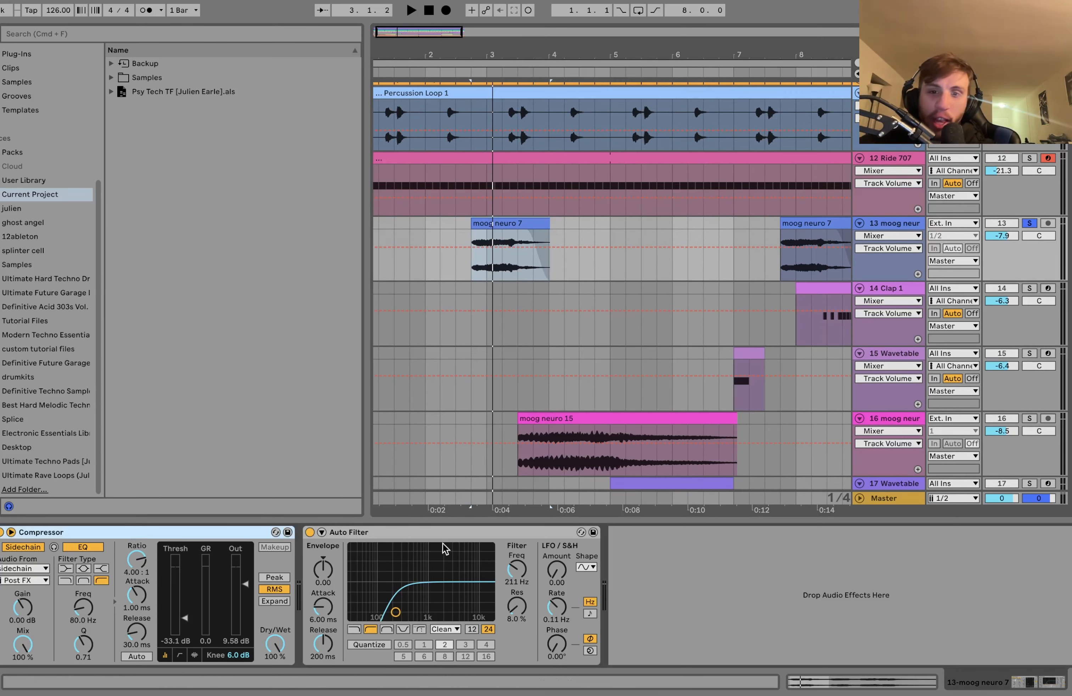
# Solo track 14 Clap 1, play its clip at bar 8 and inspect its Delay and Compressor.
pyautogui.scroll(-5, 562, 250)
pyautogui.click(1029, 282)
pyautogui.click(538, 281)
pyautogui.press('space')
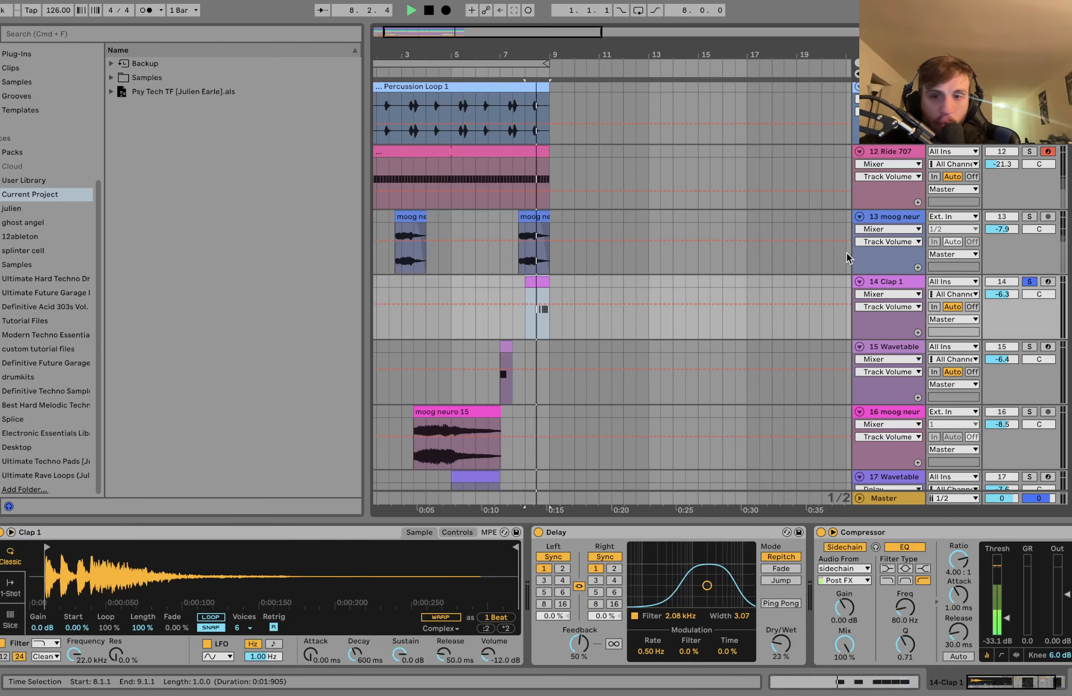
pyautogui.press('space')
pyautogui.hscroll(5, 593, 547)
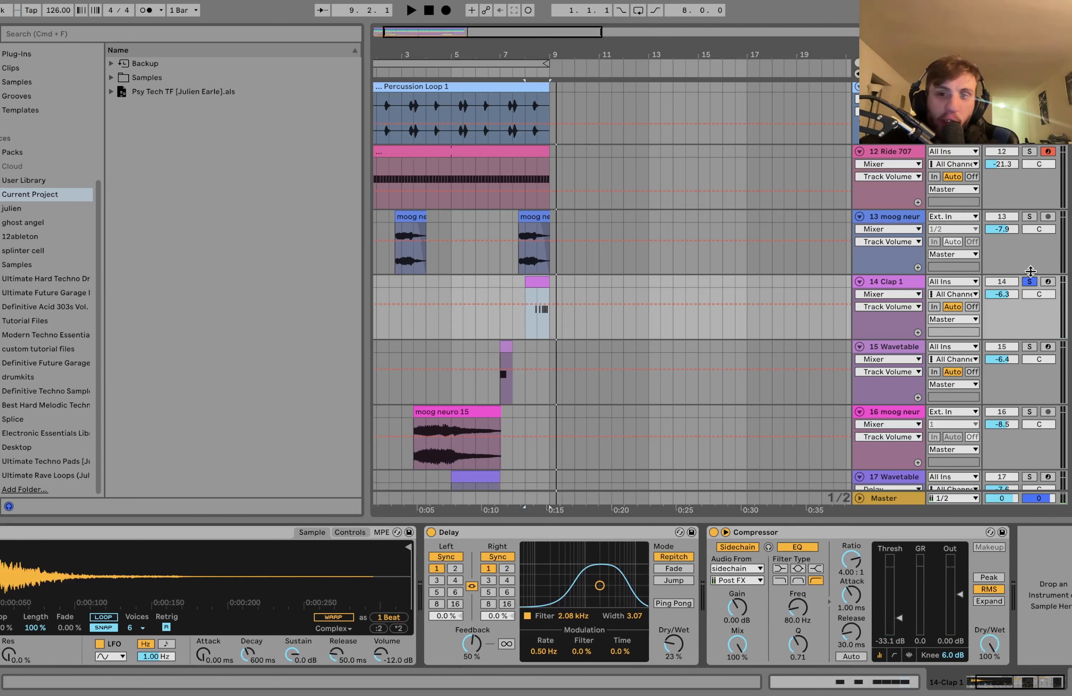
# Take track 14 Clap 1 out of solo and play its clip with all the other tracks.
pyautogui.click(1028, 282)
pyautogui.press('space')
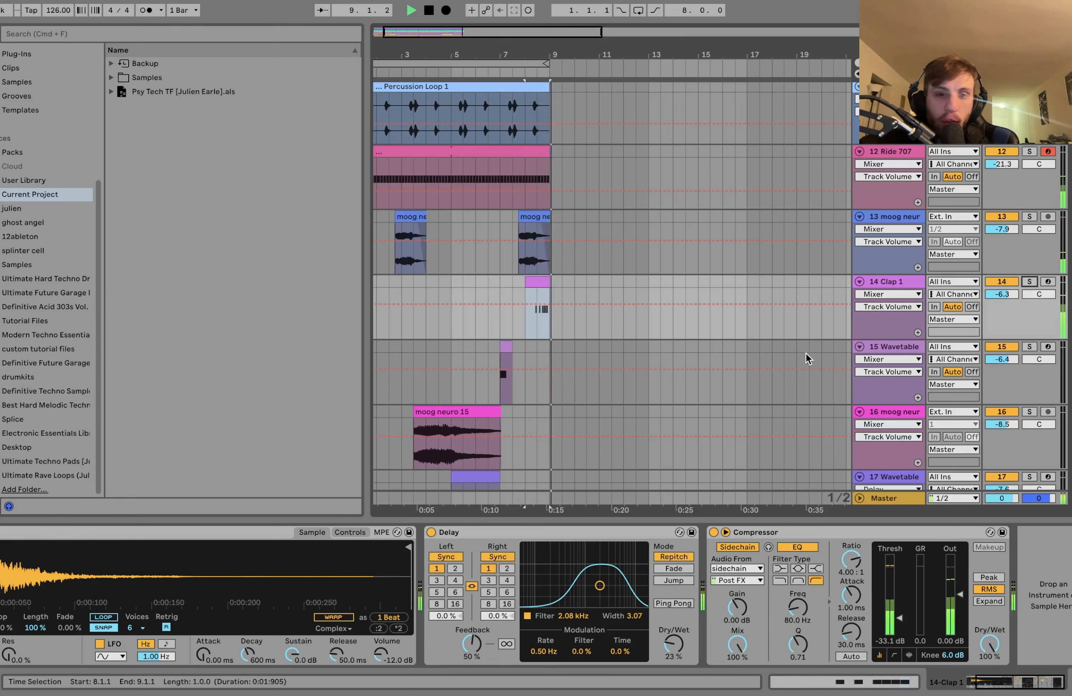
pyautogui.scroll(-3, 806, 358)
pyautogui.press('space')
# Solo track 15 Wavetable and play its short clip at bar 7.
pyautogui.click(527, 245)
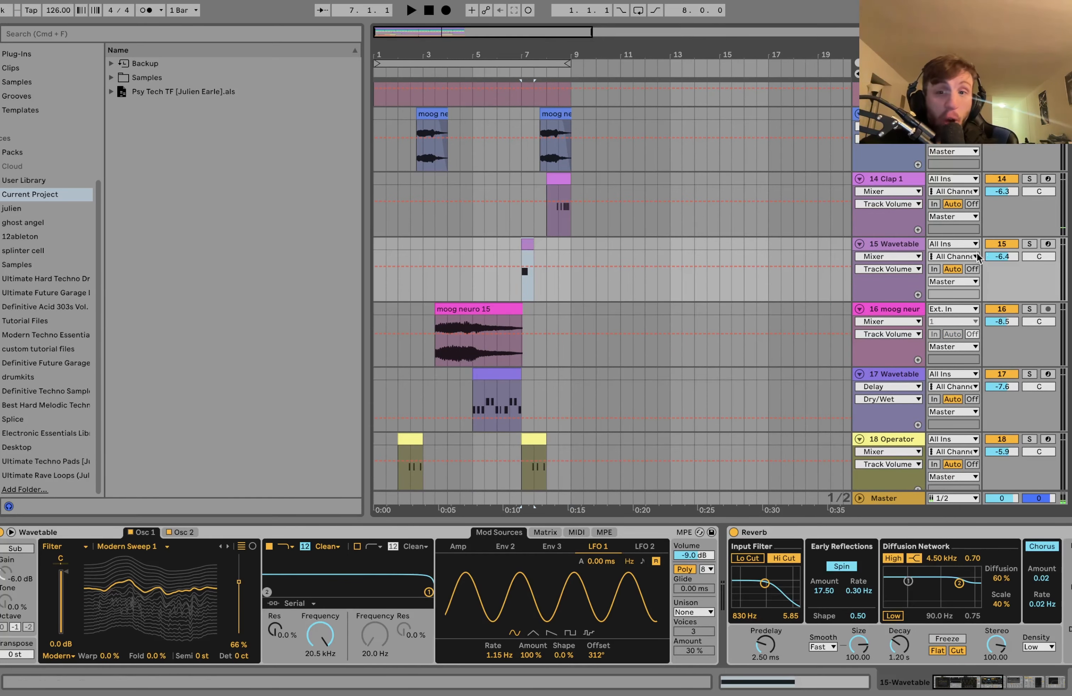
pyautogui.click(1030, 244)
pyautogui.scroll(-2, 738, 298)
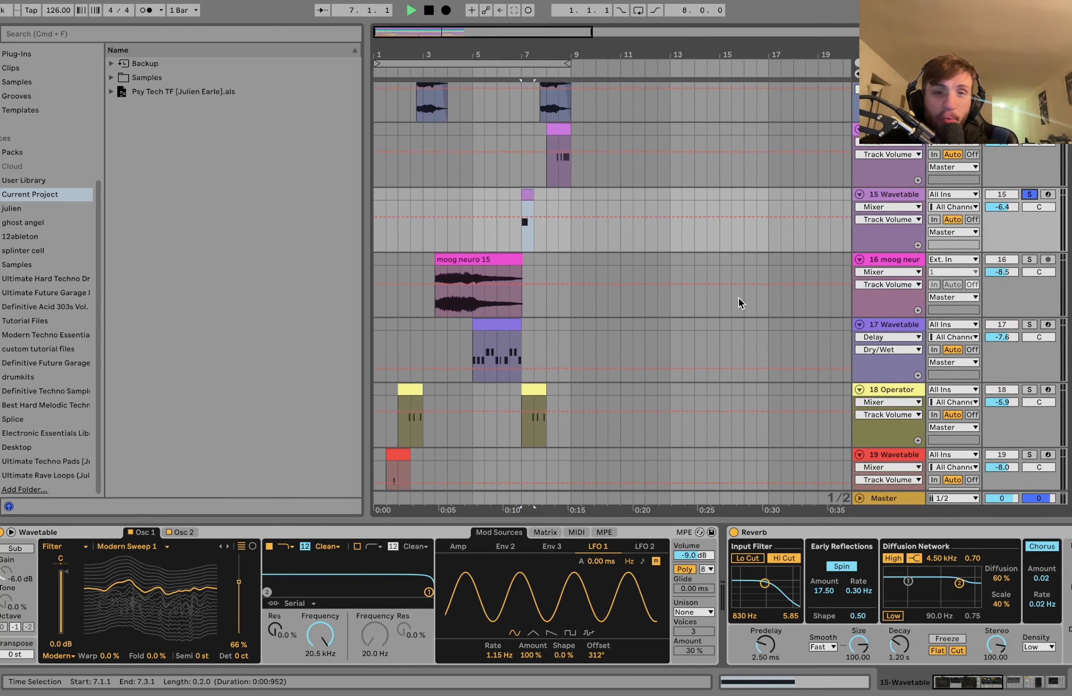
pyautogui.press('space')
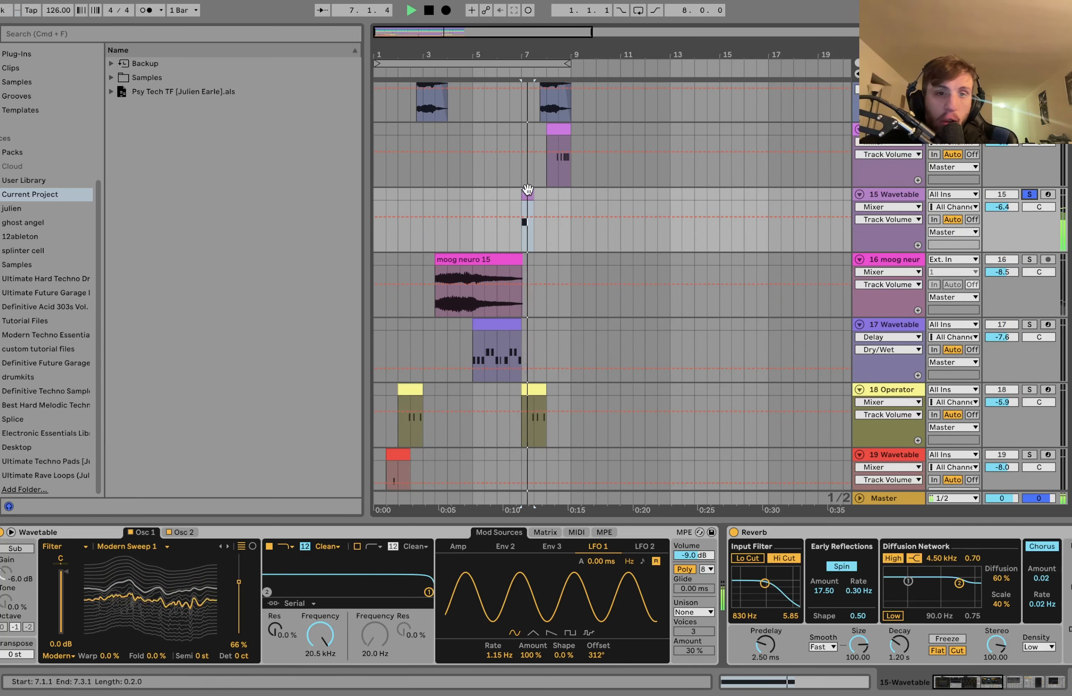
pyautogui.doubleClick(528, 212)
pyautogui.press('space')
# Replay the track 15 clip and inspect its Wavetable's Osc 1, Osc 2 and modulation Matrix.
pyautogui.click(942, 683)
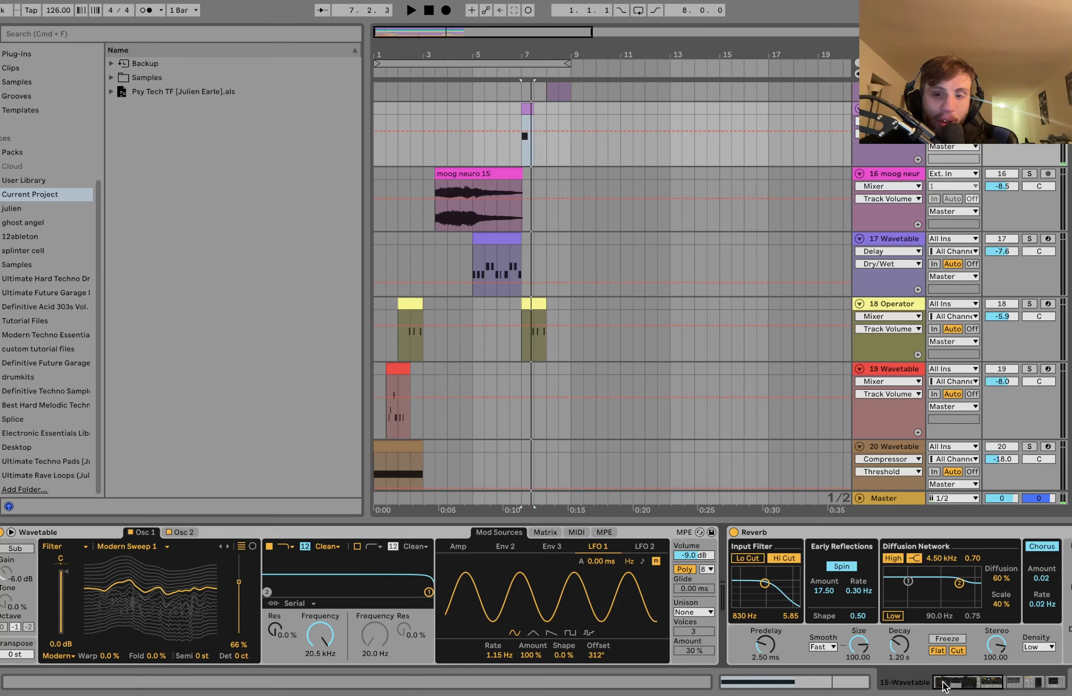
pyautogui.press('space')
pyautogui.press('space')
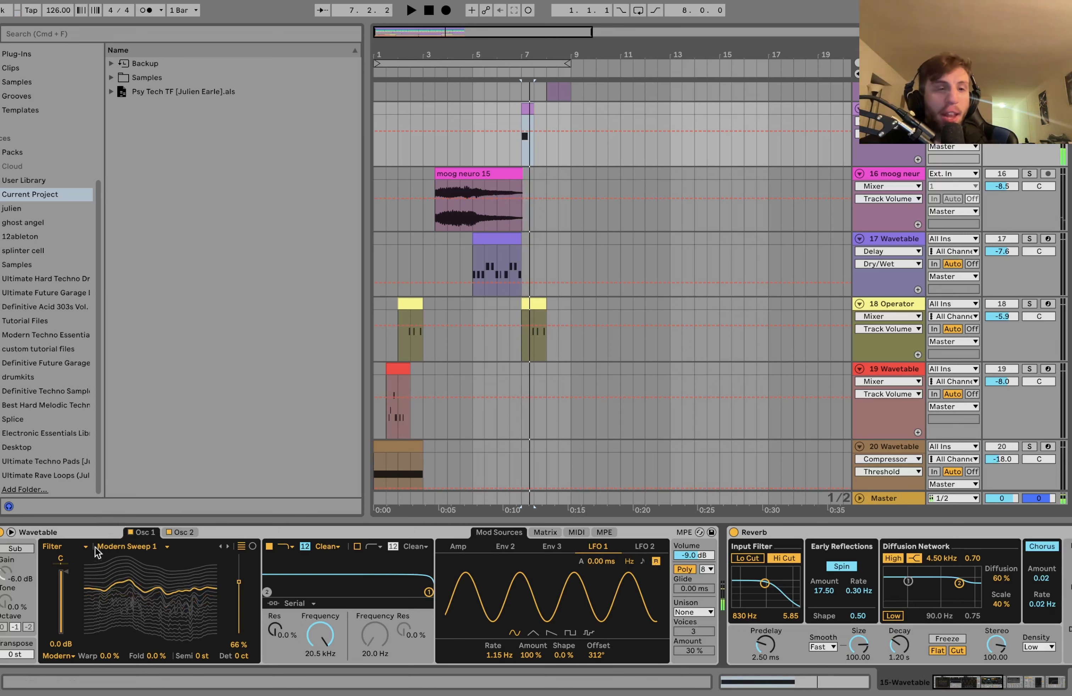
pyautogui.click(183, 532)
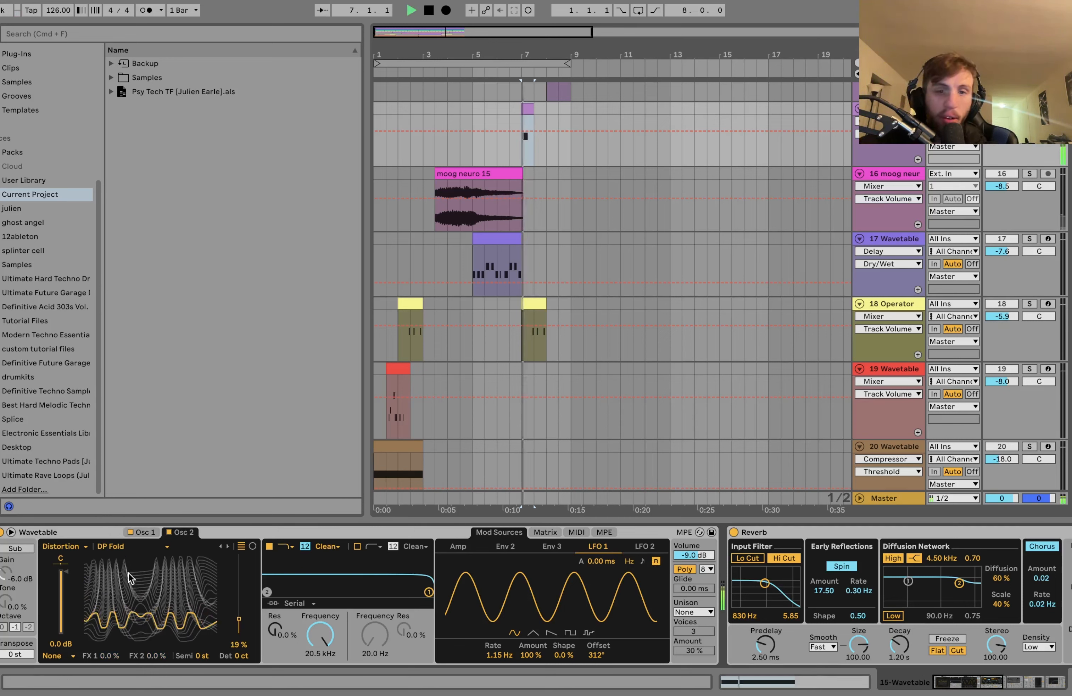
pyautogui.click(553, 530)
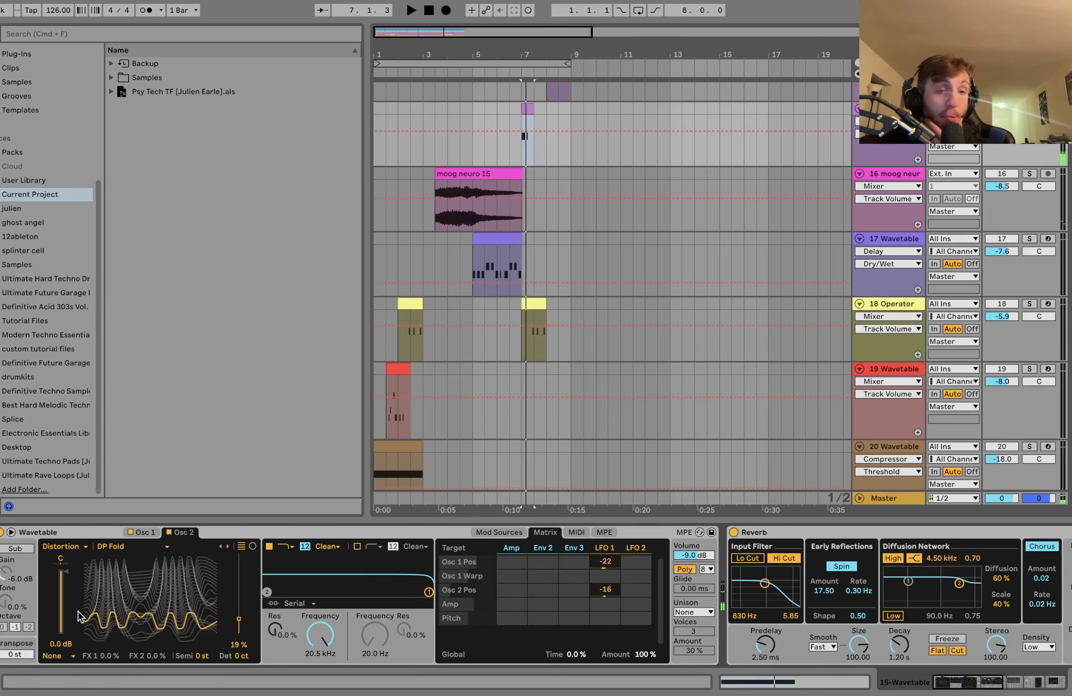
# Look through track 15's effect chain of Reverb, Amp, Compressor and Auto Filter.
pyautogui.hscroll(10, 78, 615)
pyautogui.hscroll(-8, 77, 614)
pyautogui.hscroll(-3, 78, 614)
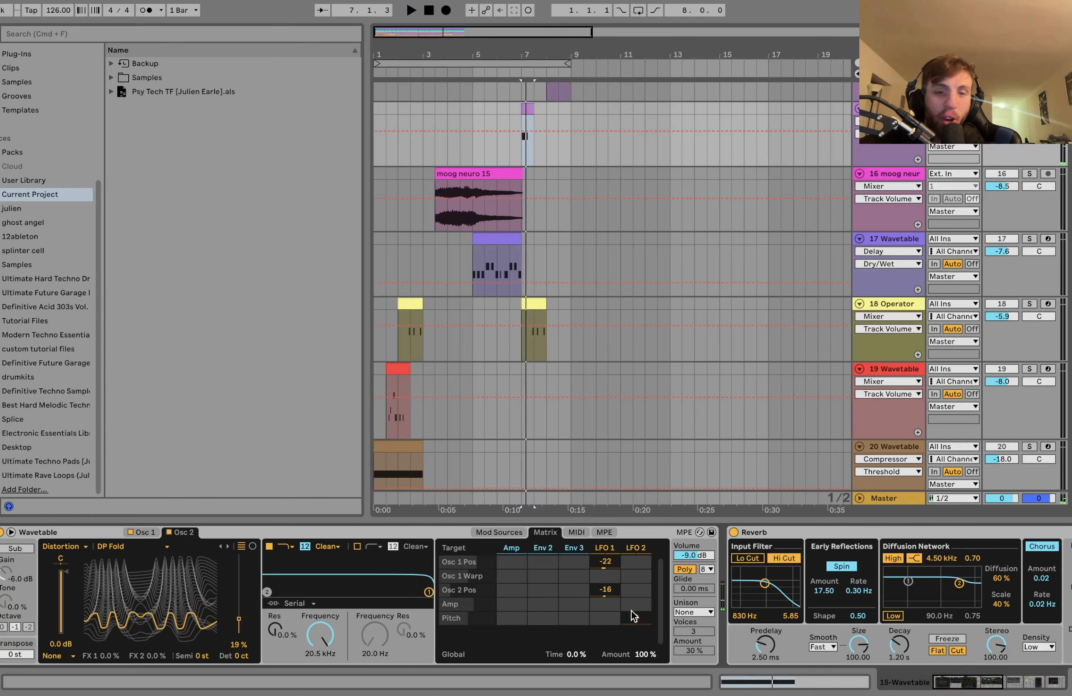
pyautogui.hscroll(10, 710, 596)
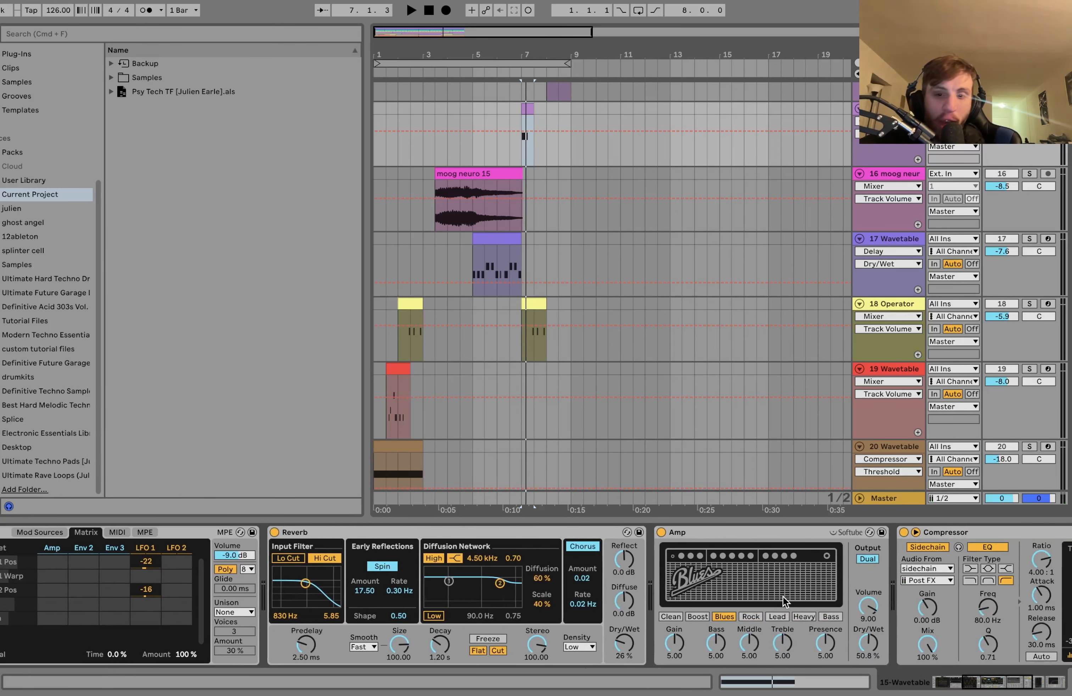
pyautogui.hscroll(10, 783, 596)
pyautogui.hscroll(1, 722, 628)
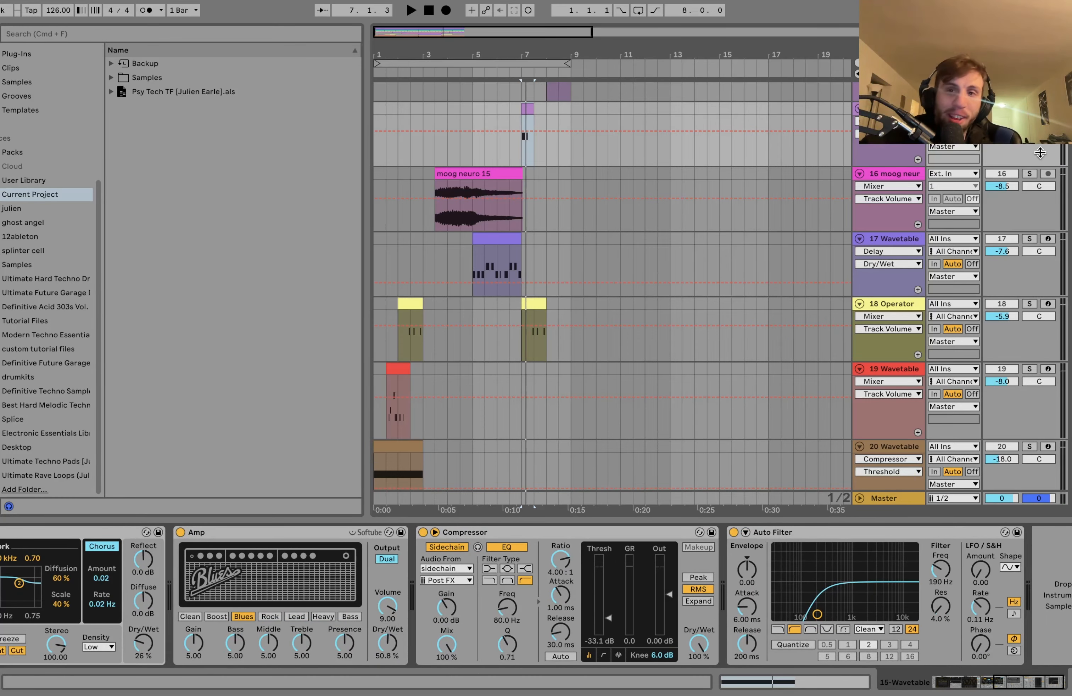
# Solo track 16 moog neuro and play its moog neuro 15 clip.
pyautogui.click(1029, 174)
pyautogui.click(499, 173)
pyautogui.press('space')
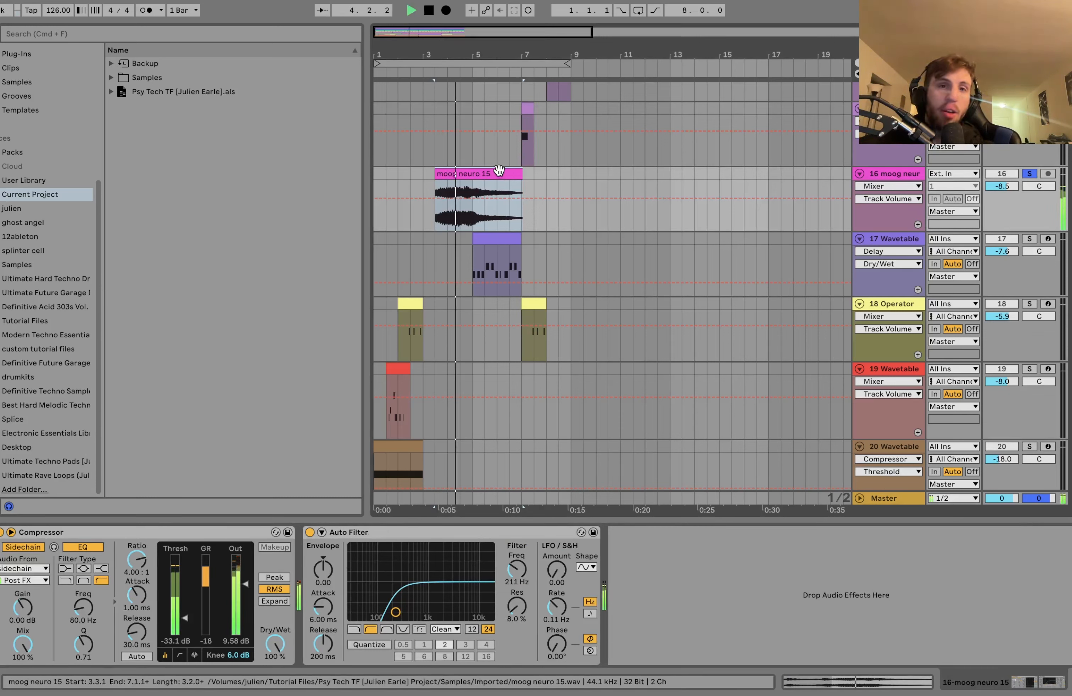
pyautogui.press('space')
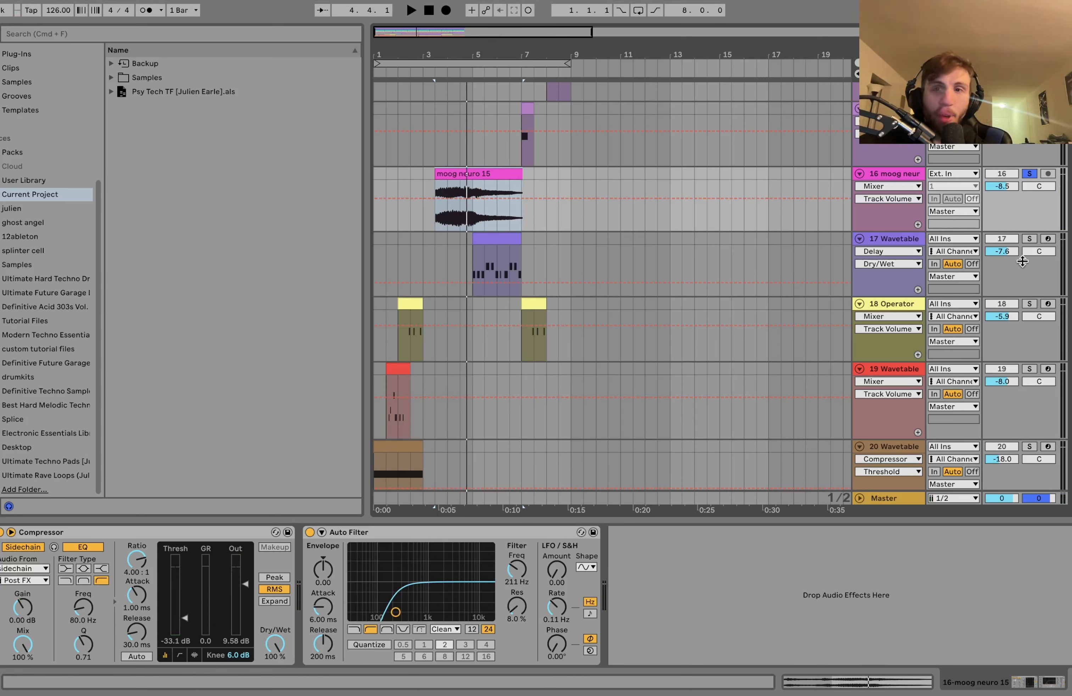
# Solo track 17 Wavetable, play its clip at bar 5 and view its MIDI notes in the piano roll.
pyautogui.click(1012, 246)
pyautogui.click(1029, 238)
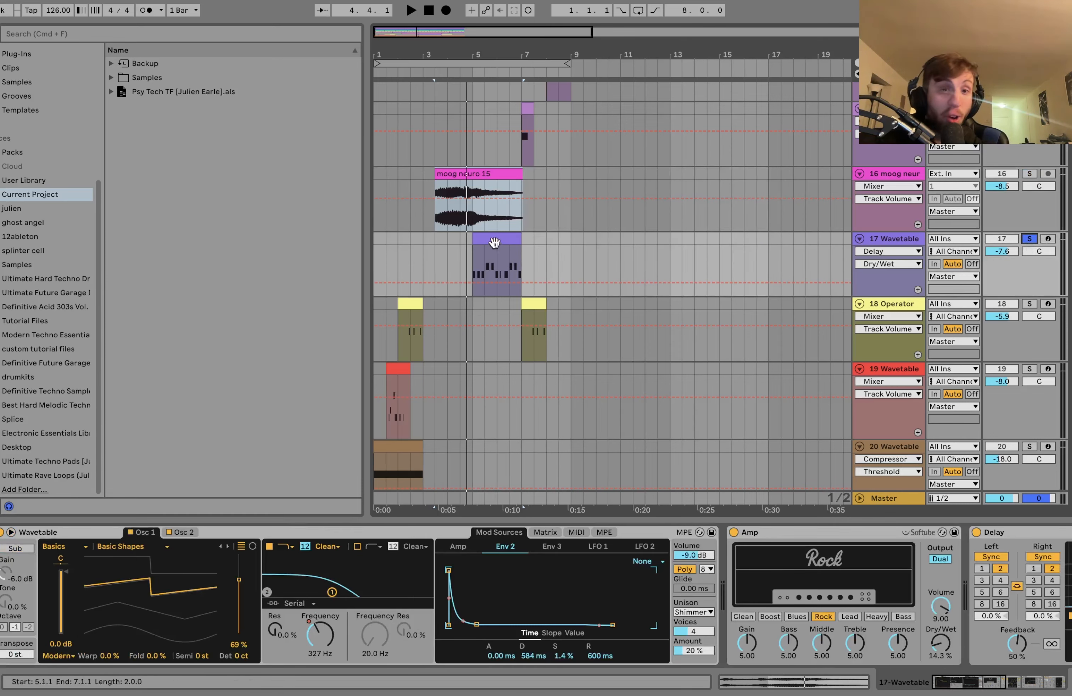
pyautogui.click(492, 239)
pyautogui.press('space')
pyautogui.doubleClick(491, 238)
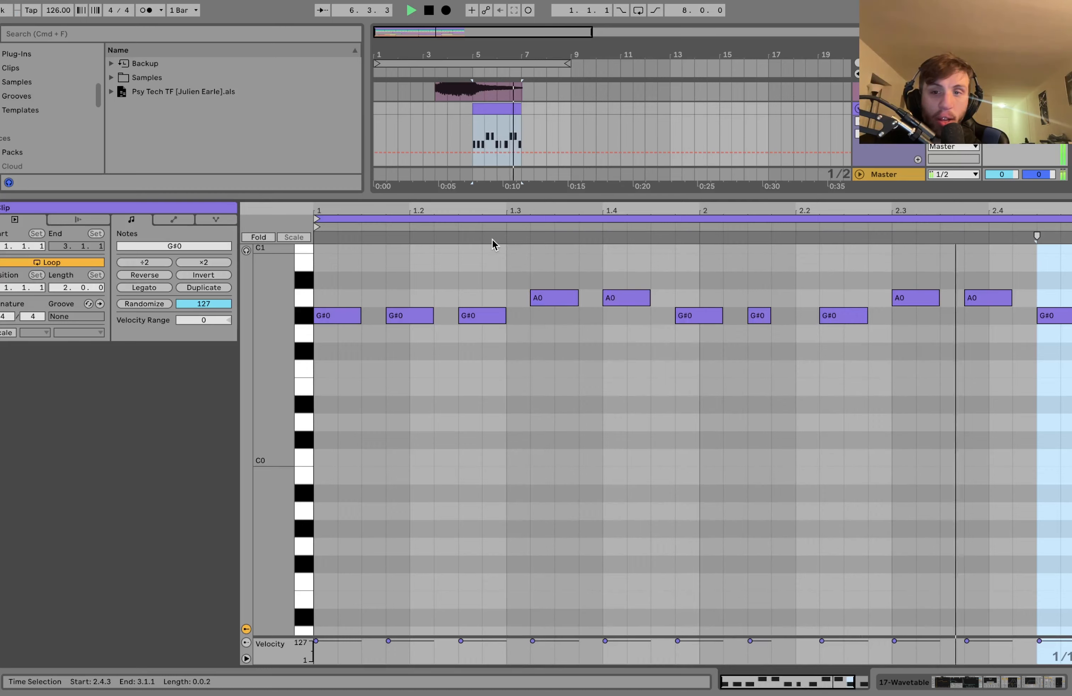
pyautogui.press('space')
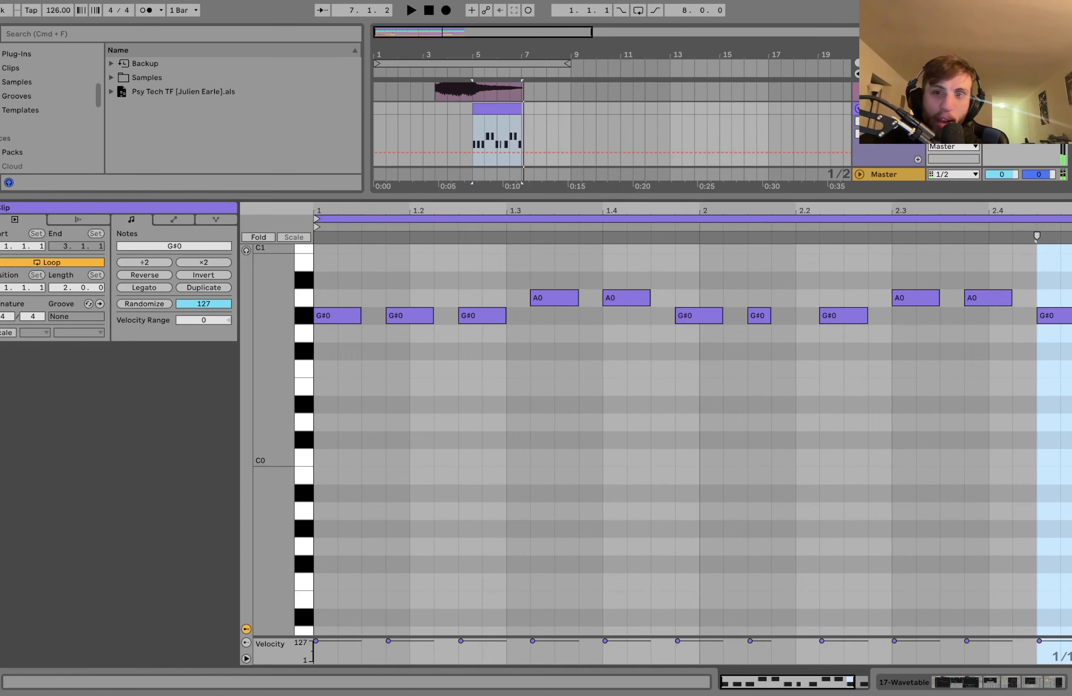
# Return to track 17's devices and inspect the Wavetable's Osc 2, Amp, Delay, Auto Filter and Compressor.
pyautogui.hotkey('shift', 'Tab')
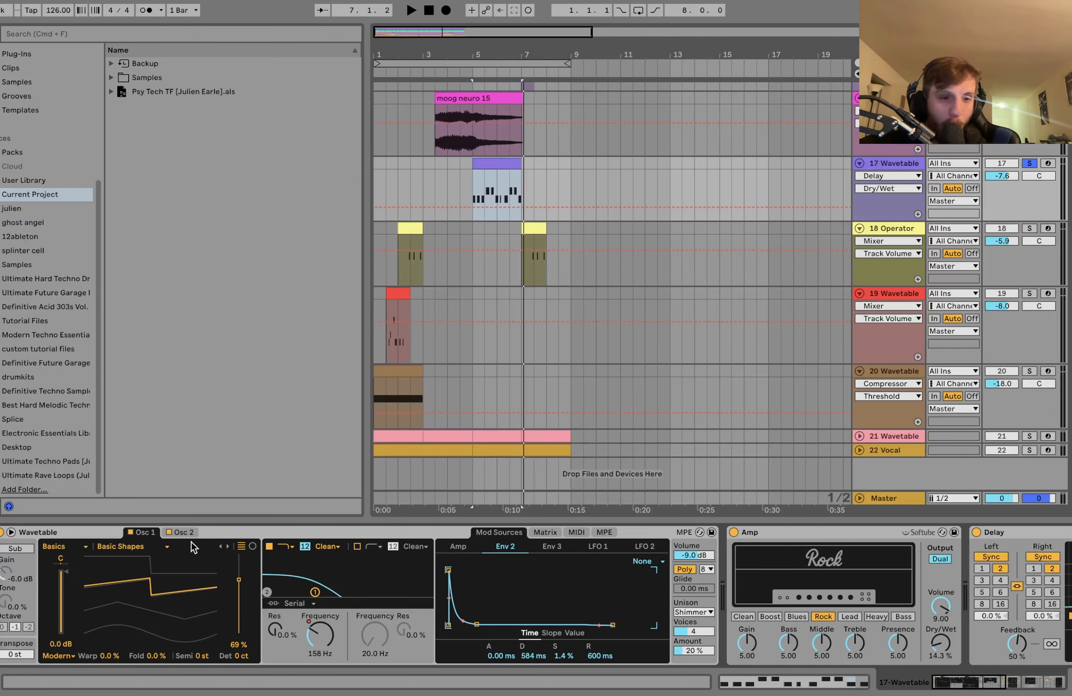
pyautogui.click(183, 532)
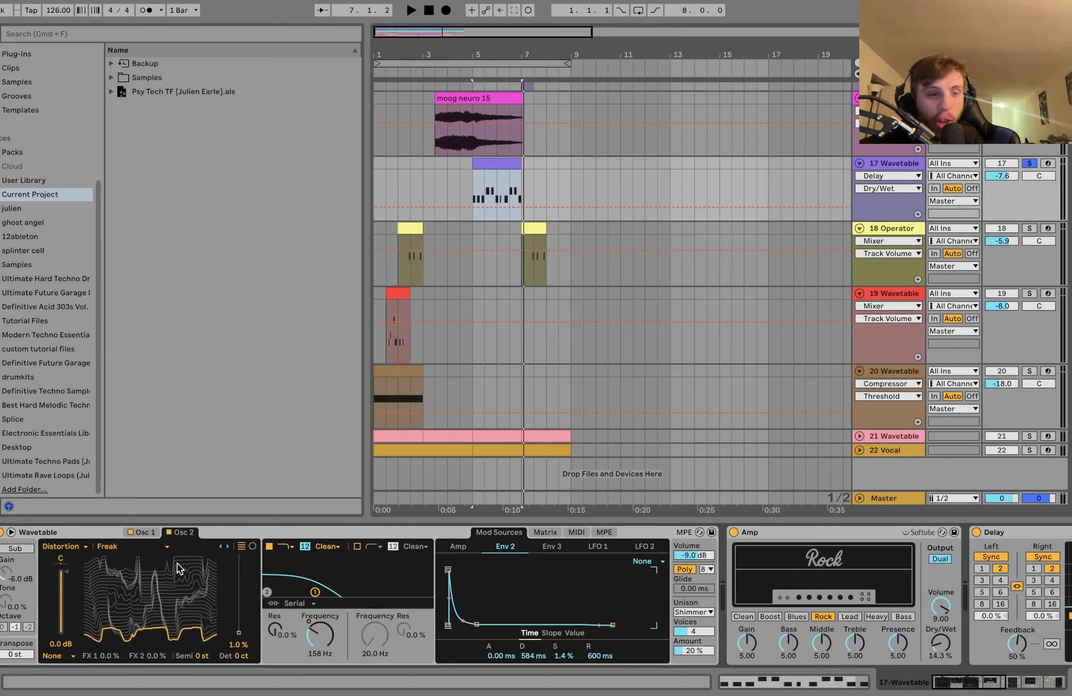
pyautogui.hscroll(15, 183, 591)
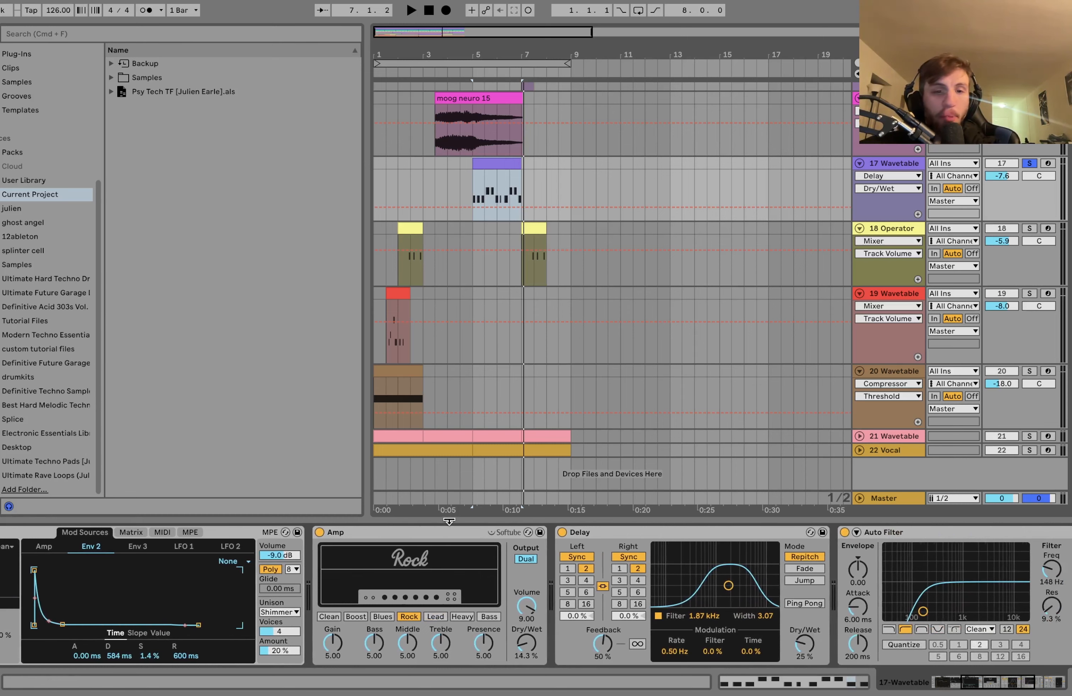
pyautogui.hscroll(10, 449, 537)
pyautogui.keyDown('shift'); pyautogui.click(849, 533); pyautogui.keyUp('shift')
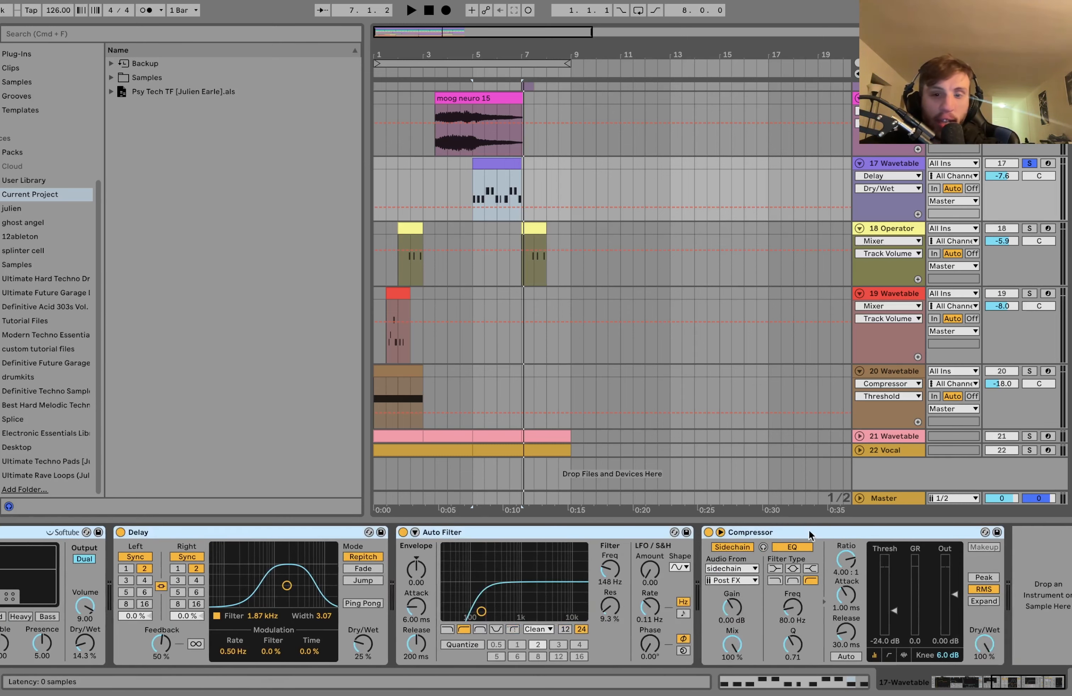
# Bypass track 17's Amp, Delay, Auto Filter and Compressor and play the dry Wavetable clip.
pyautogui.click(708, 532)
pyautogui.press('space')
pyautogui.hscroll(-20, 340, 539)
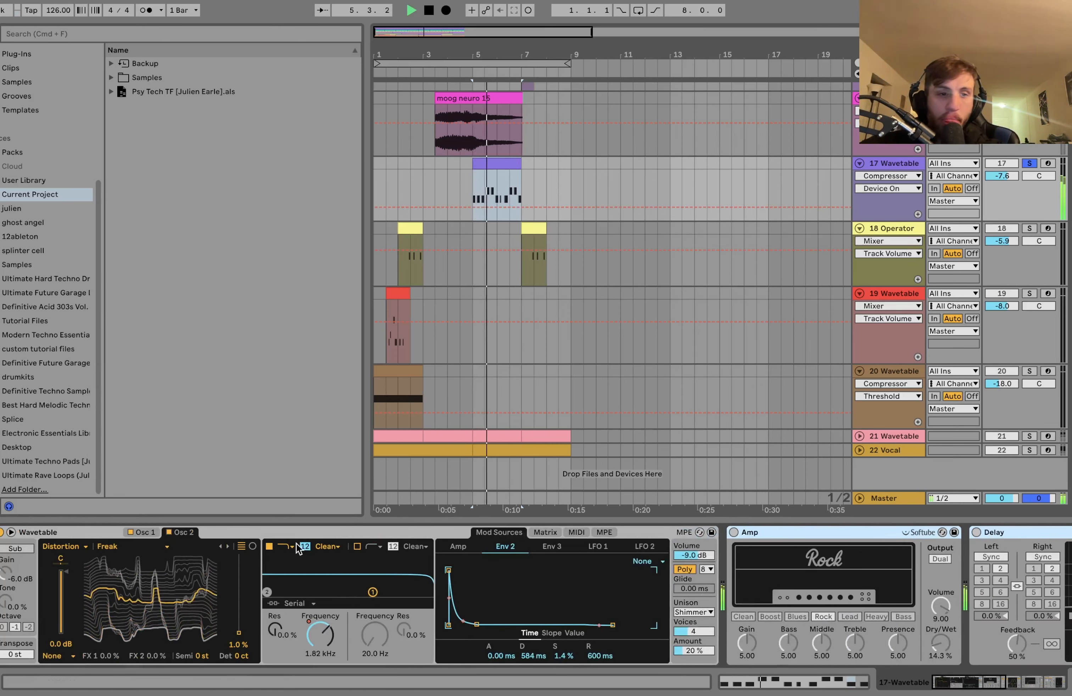
pyautogui.press('space')
# Inspect the Wavetable's Osc 1 Basic Shapes and Osc 2 Freak settings and play the clip from bar 5.
pyautogui.click(151, 530)
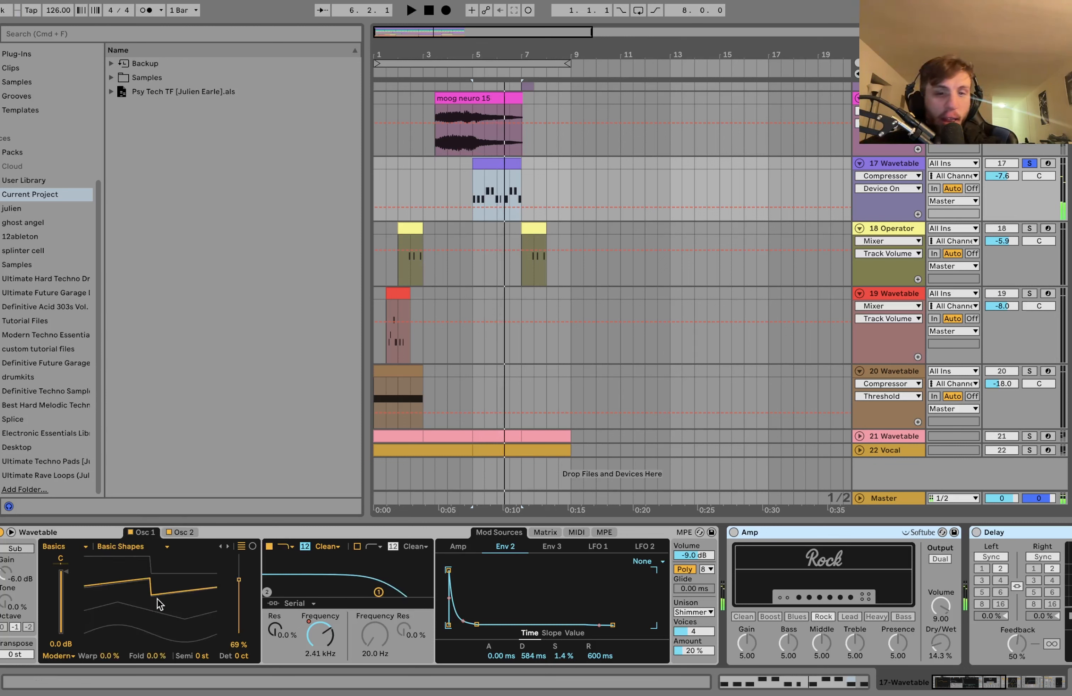
pyautogui.click(180, 532)
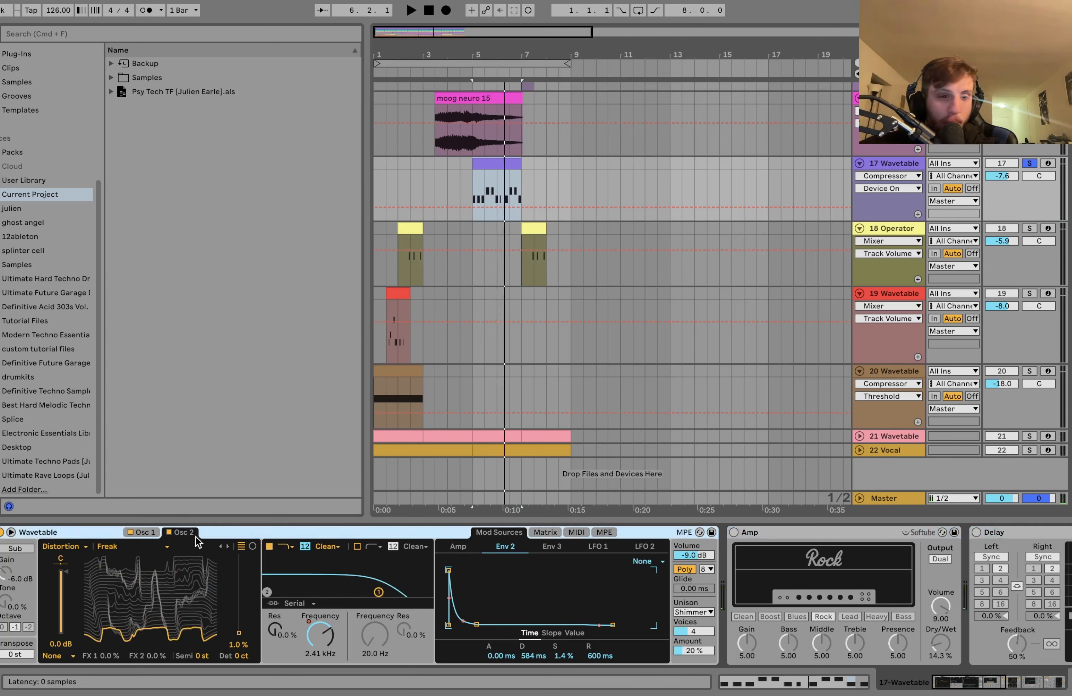
pyautogui.press('space')
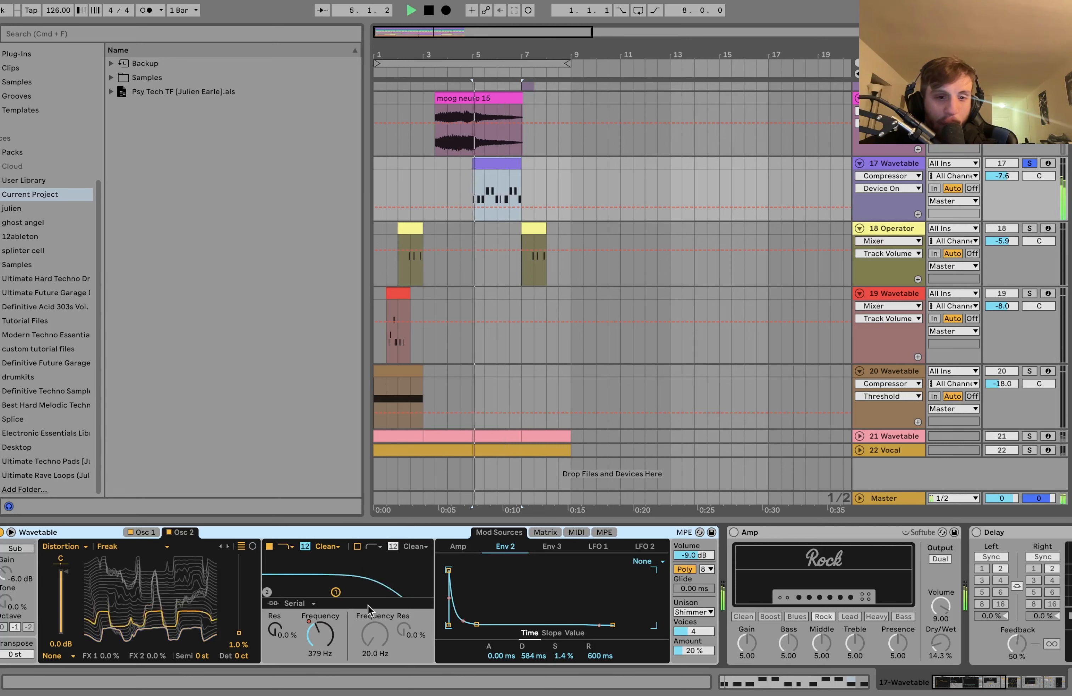
pyautogui.press('space')
# View the Wavetable's modulation Matrix and its Filter 1 Freq automation on track 17, and play the clip.
pyautogui.click(549, 529)
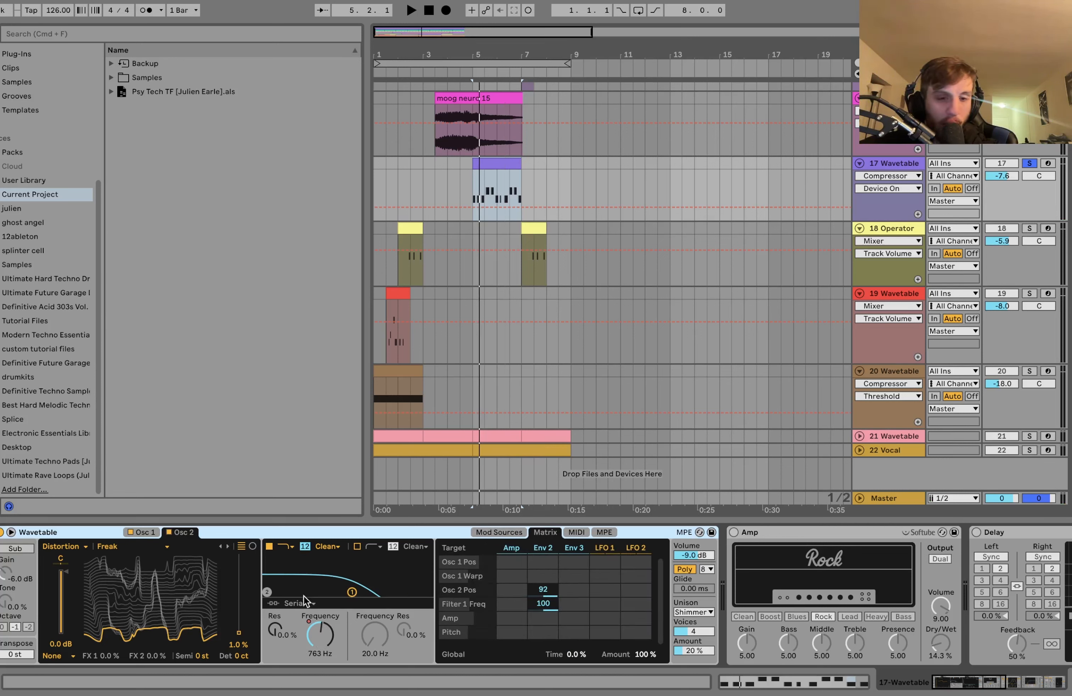
pyautogui.click(319, 632)
pyautogui.press('space')
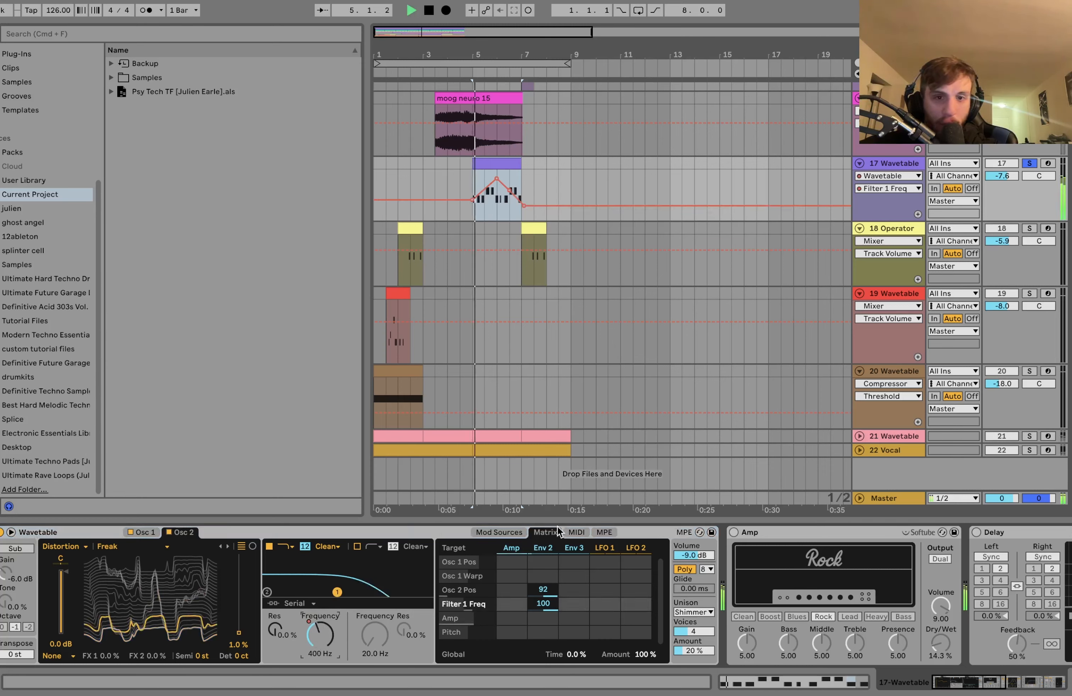
# Reactivate the Amp on track 17 and play the clip through it.
pyautogui.hscroll(5, 682, 621)
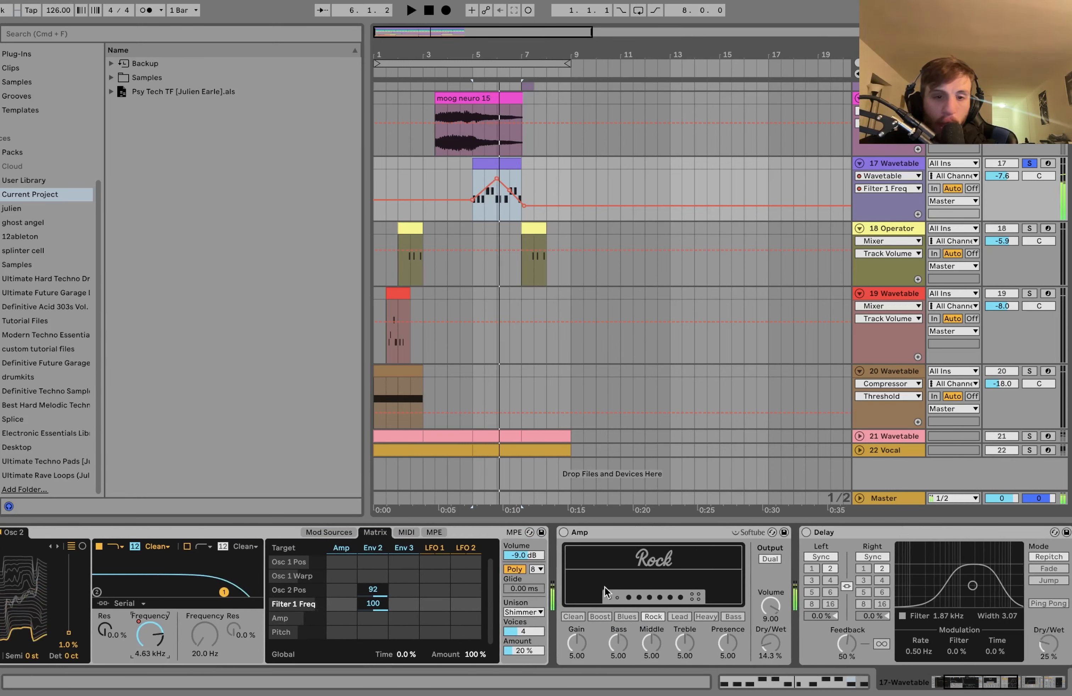
pyautogui.hscroll(4, 534, 608)
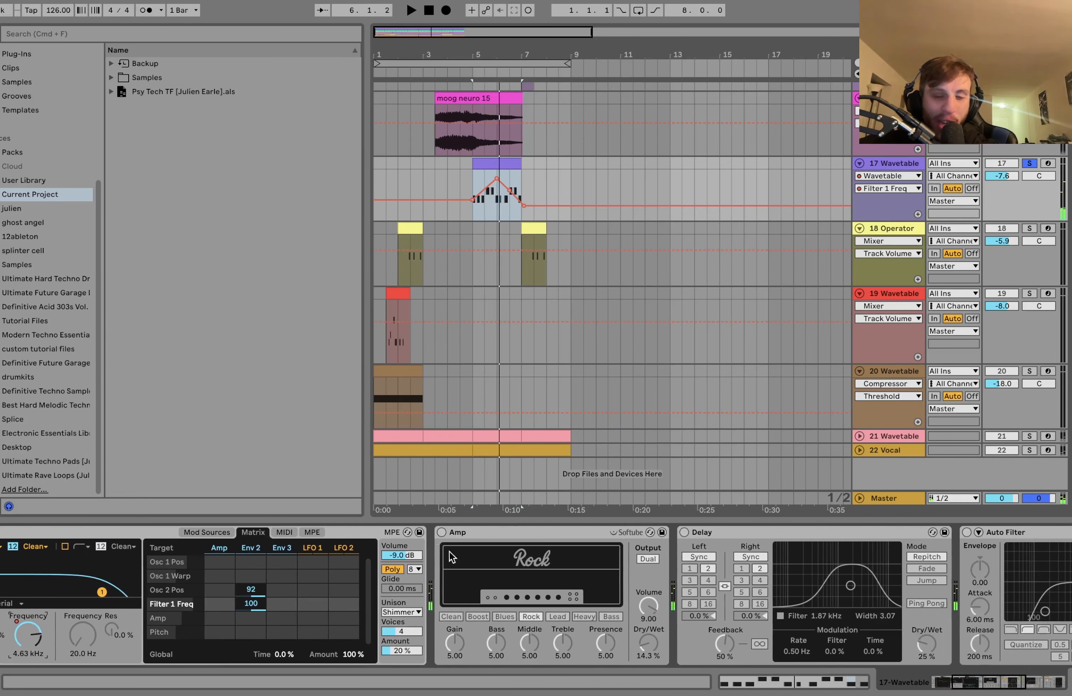
pyautogui.click(442, 532)
pyautogui.hscroll(4, 442, 532)
pyautogui.hscroll(-3, 442, 531)
pyautogui.press('space')
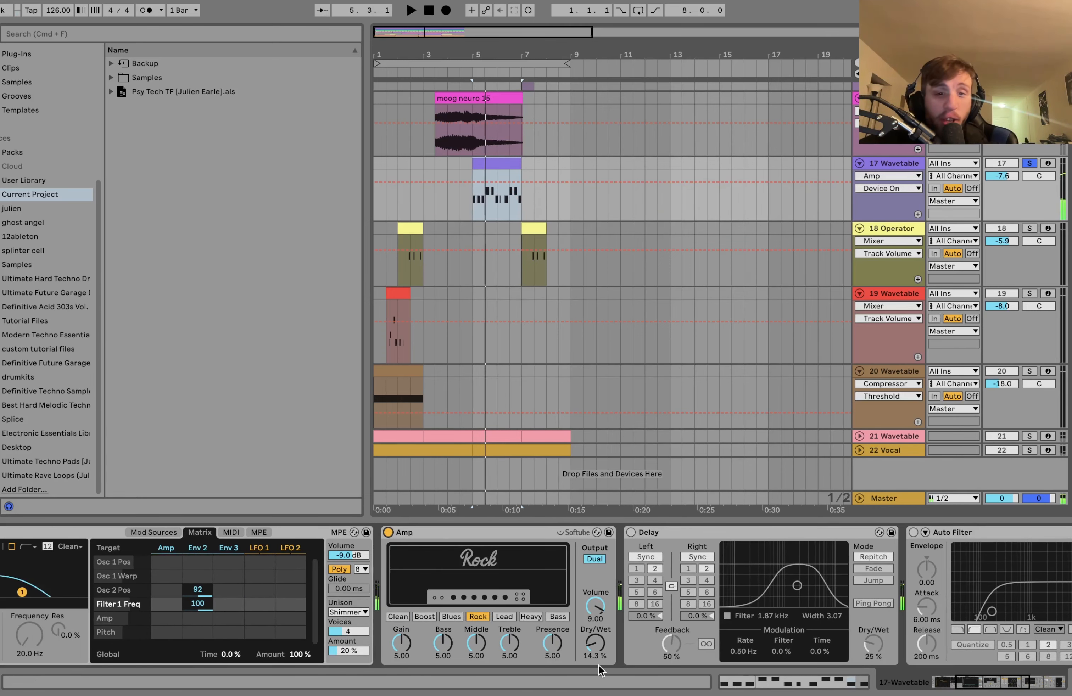
# Reactivate the Delay on track 17 and play the clip with it added.
pyautogui.hscroll(8, 580, 628)
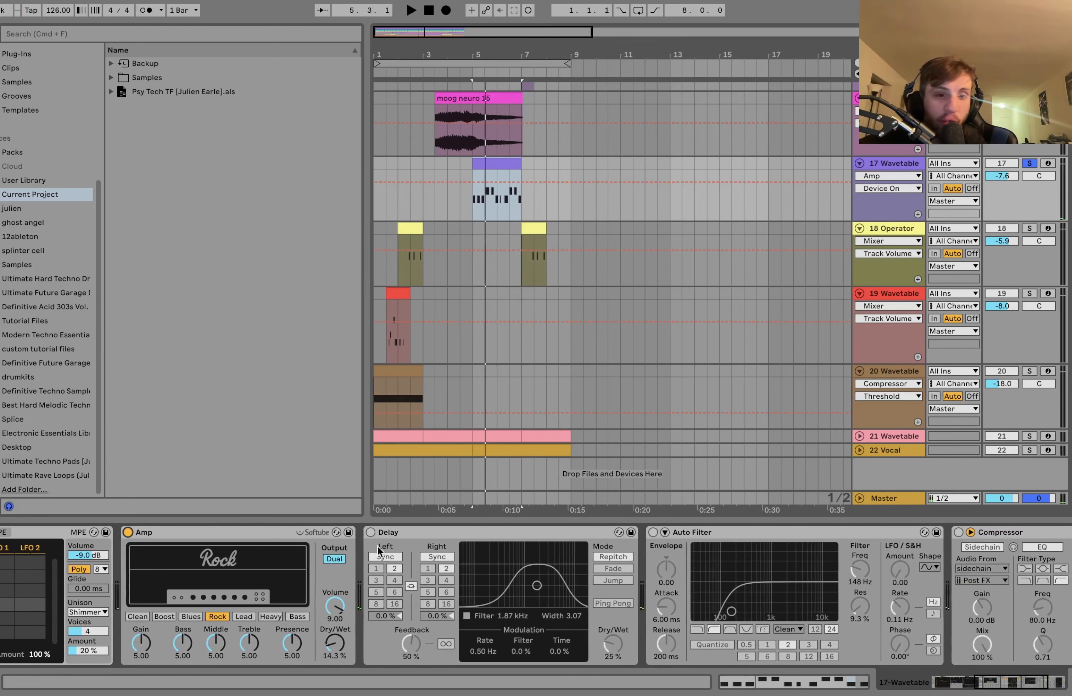
pyautogui.click(371, 532)
pyautogui.press('space')
pyautogui.hscroll(5, 373, 536)
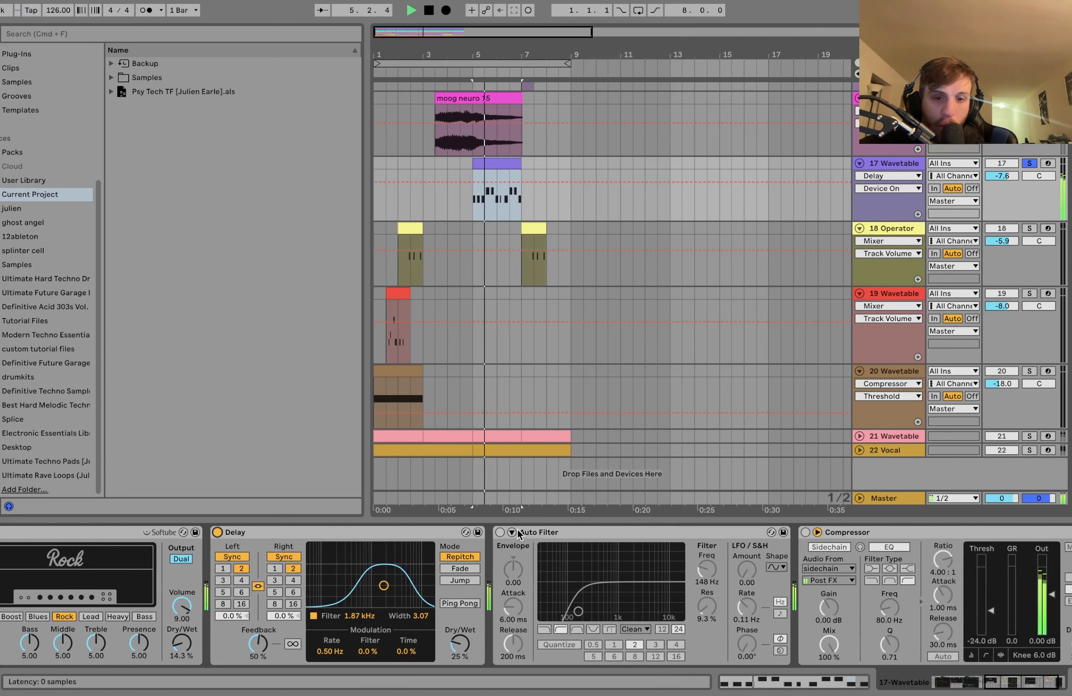
# Reactivate track 17's Auto Filter and sidechain Compressor and play the clip through the full chain.
pyautogui.click(500, 532)
pyautogui.hscroll(3, 495, 534)
pyautogui.press('space')
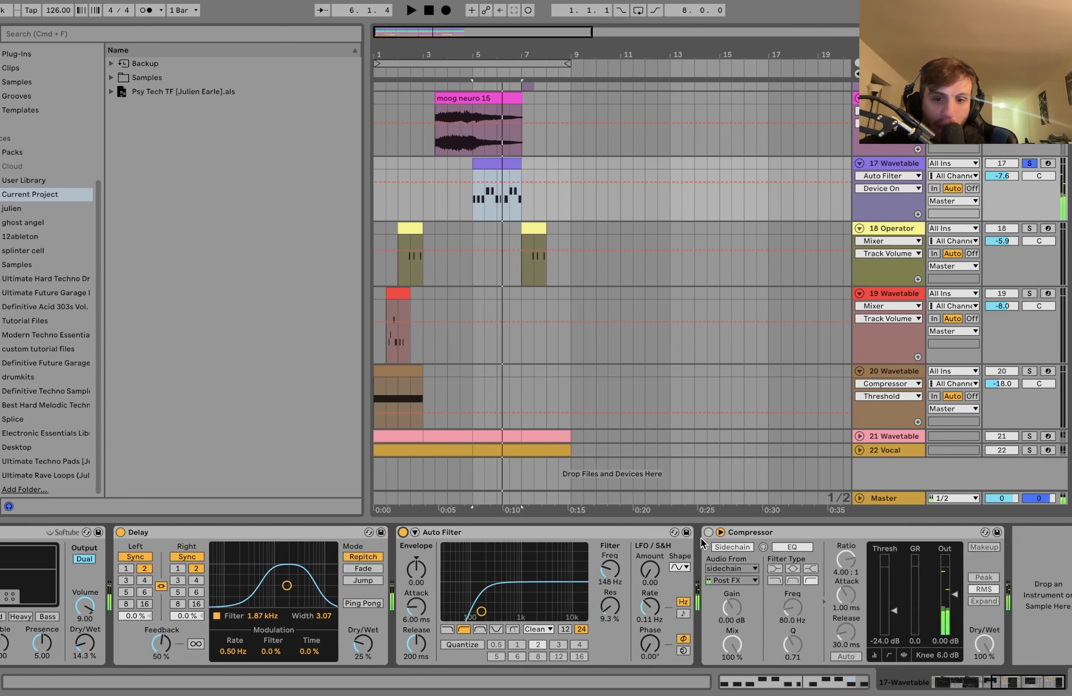
pyautogui.click(708, 532)
pyautogui.press('space')
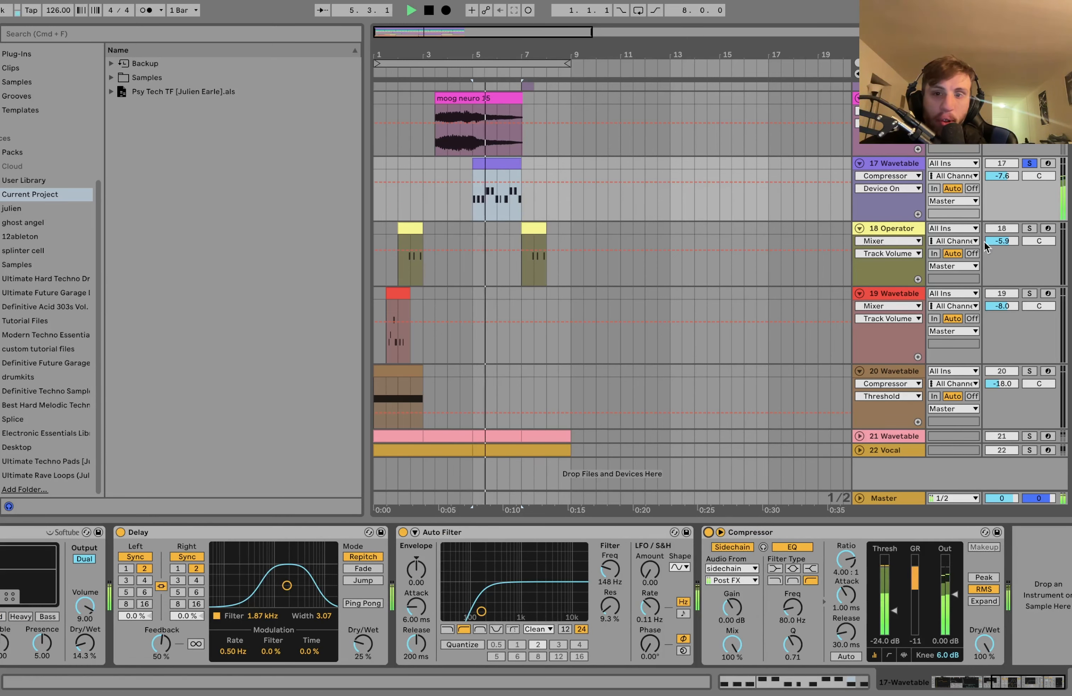
pyautogui.press('space')
# Solo track 18 Operator and play its clip at bar 7.
pyautogui.click(1030, 229)
pyautogui.click(533, 228)
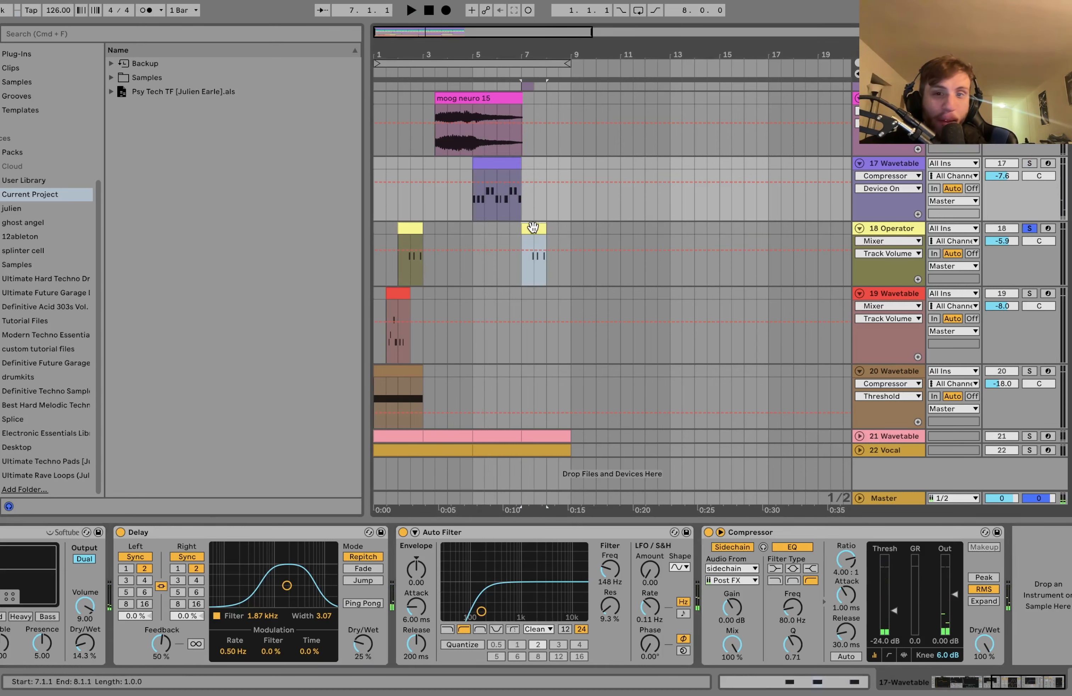
pyautogui.press('space')
pyautogui.press('space')
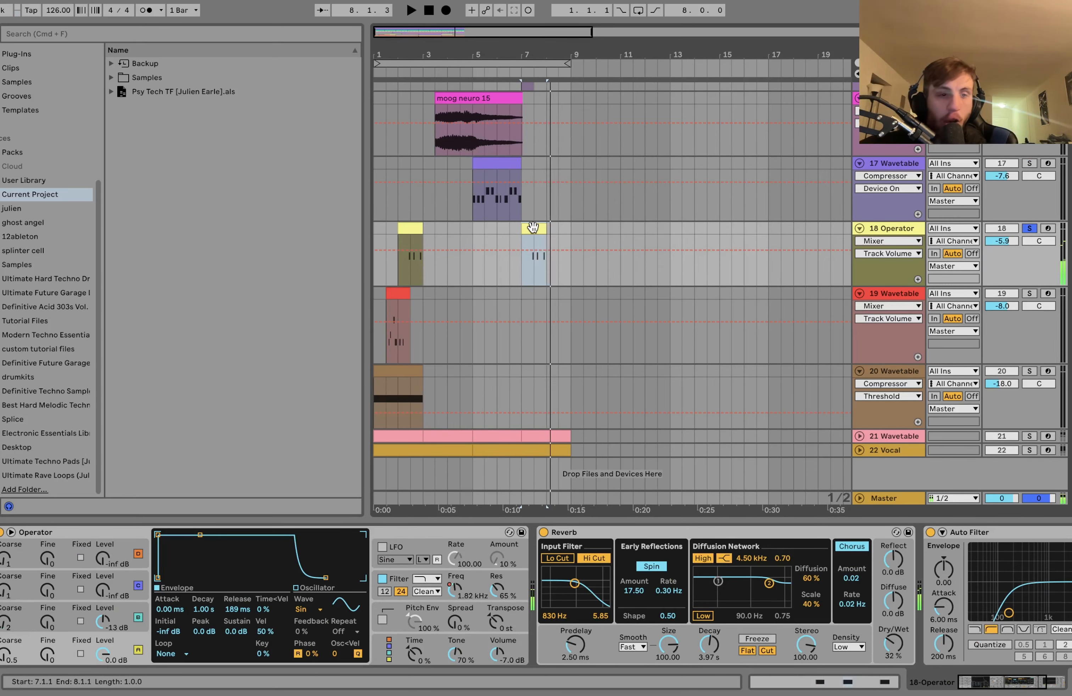
# Inspect the Operator's oscillator A and B envelopes and its filter settings.
pyautogui.click(134, 646)
pyautogui.click(125, 624)
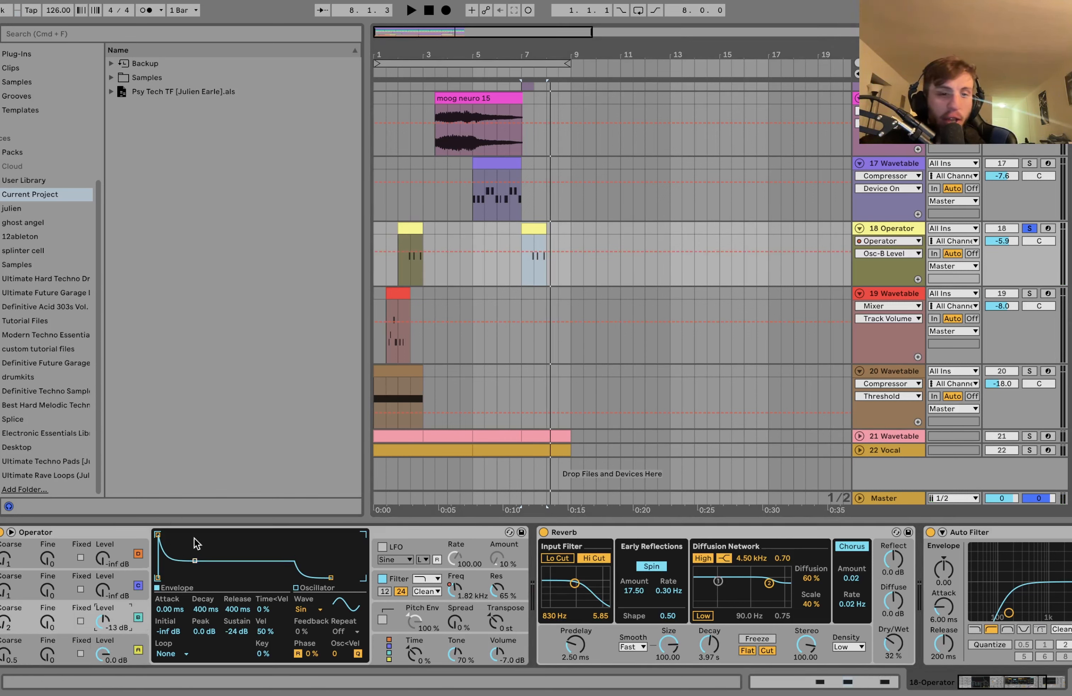
pyautogui.click(403, 581)
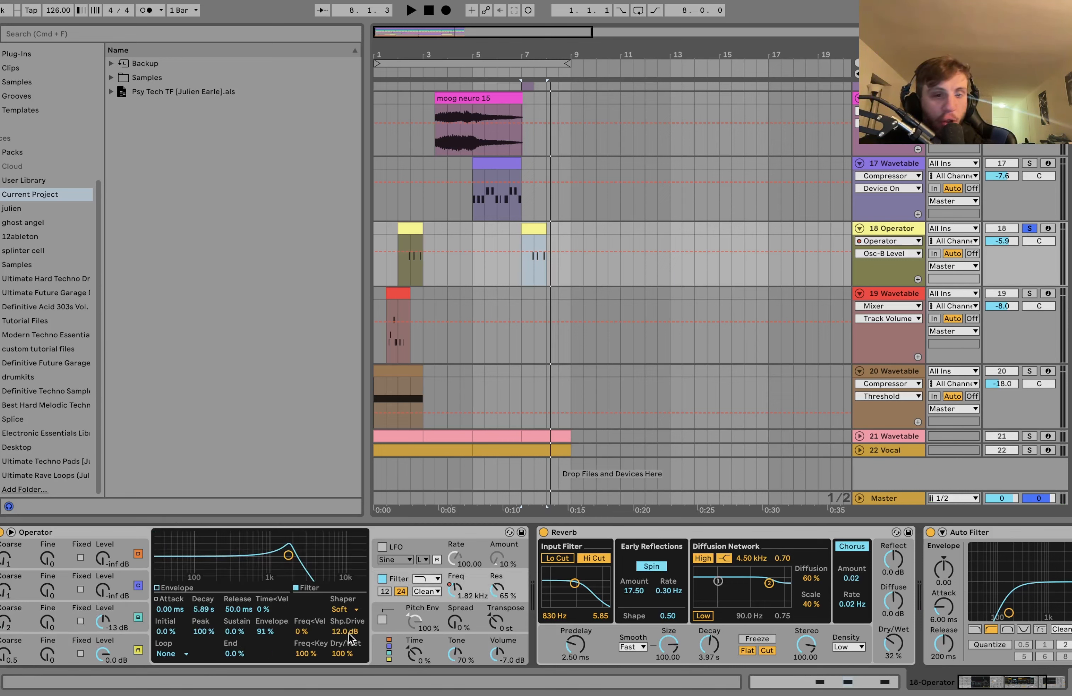
# Compare the Operator clip with the filter Shaper set to Off and restored to Soft.
pyautogui.press('space')
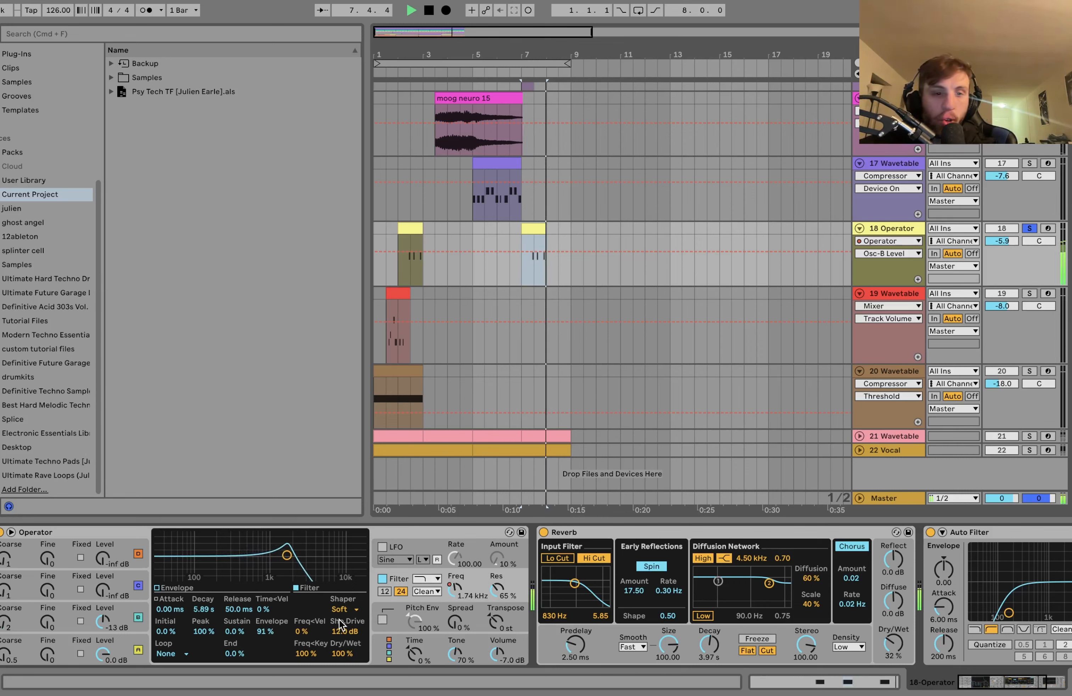
pyautogui.click(350, 615)
pyautogui.click(349, 617)
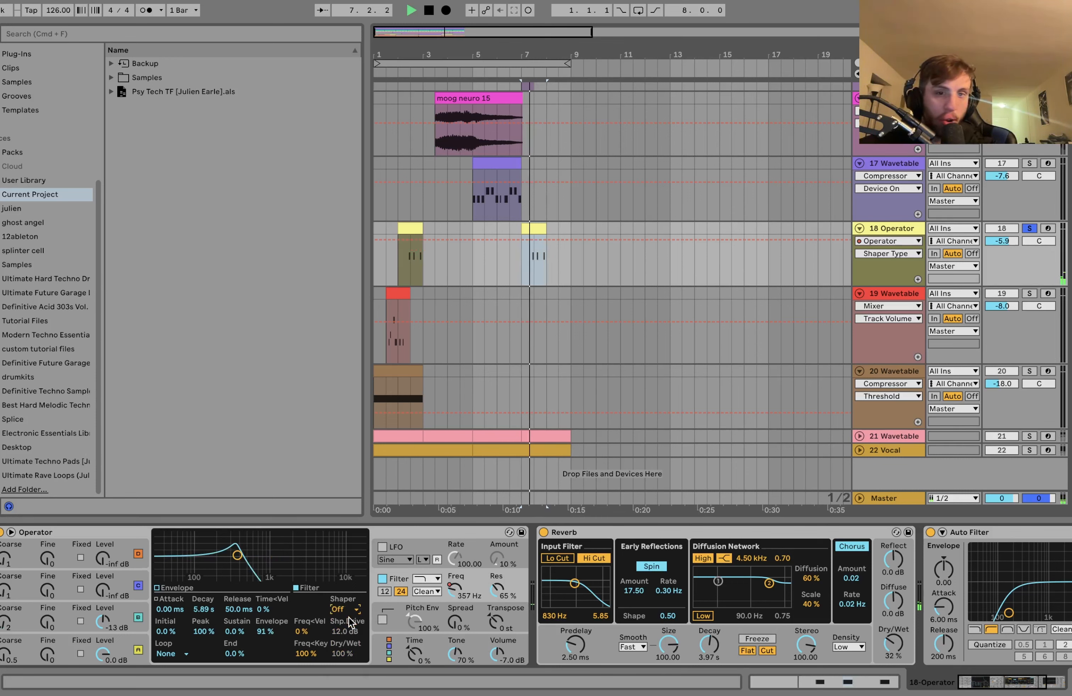
pyautogui.press('space')
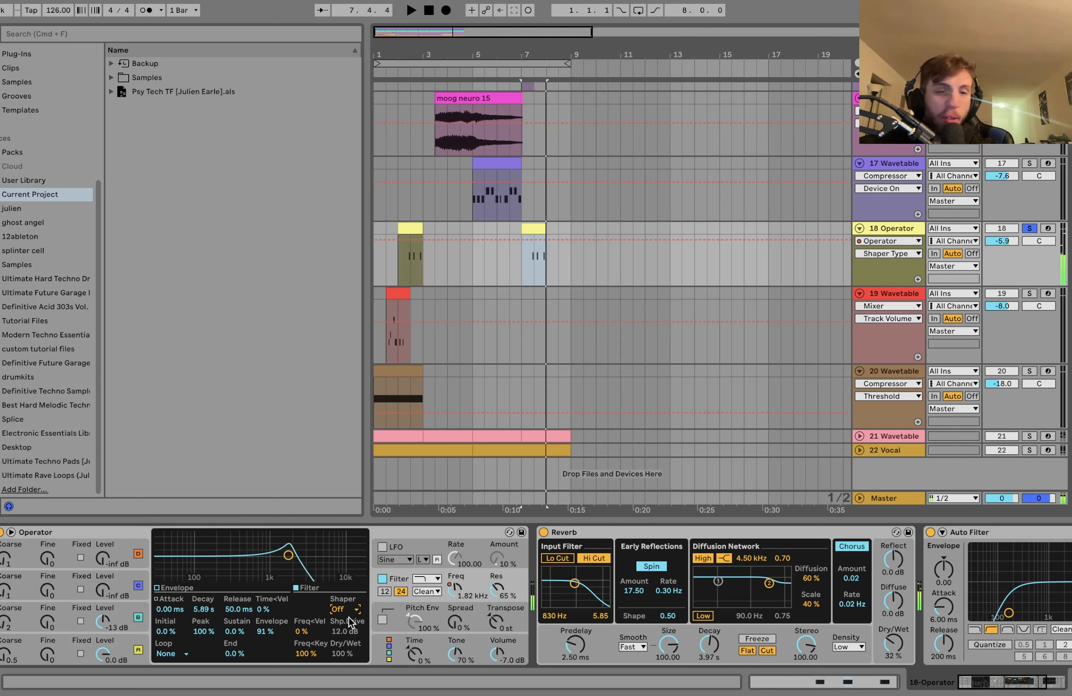
pyautogui.press('super+z')
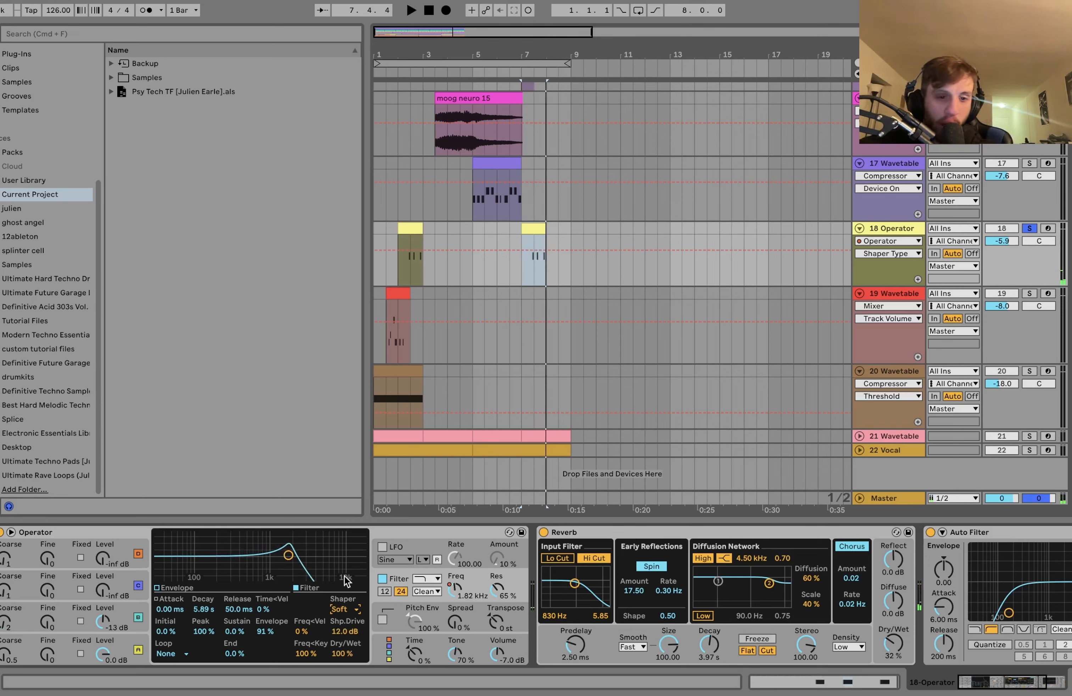
pyautogui.press('space')
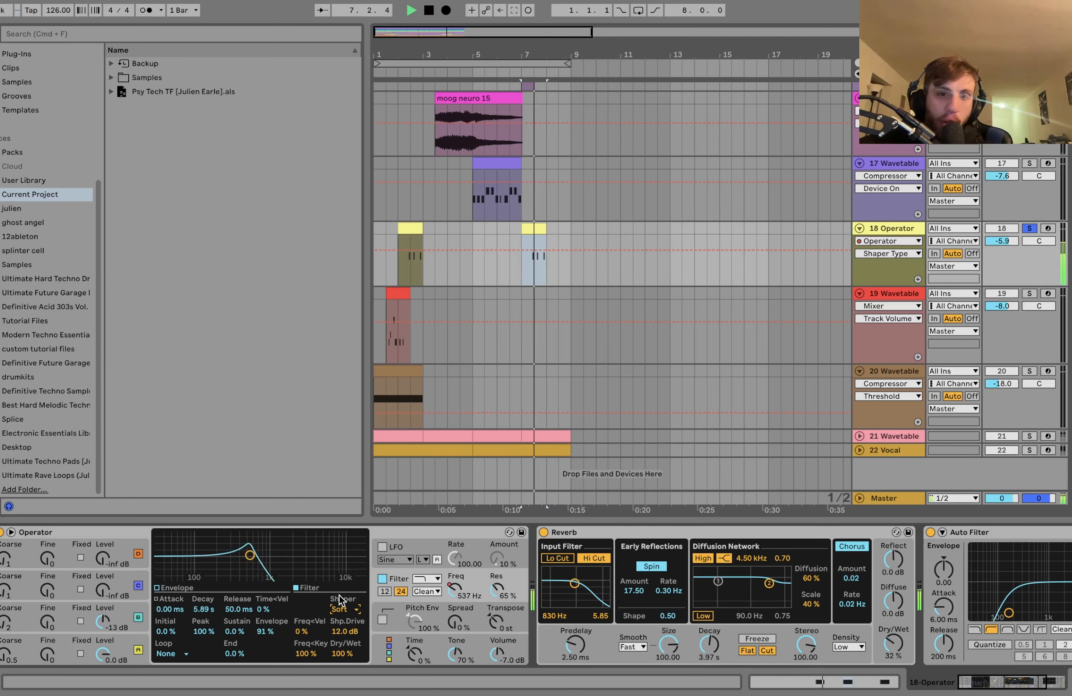
# Show the Operator's Filter Freq automation on track 18 and look through its Reverb and Auto Filter.
pyautogui.click(454, 595)
pyautogui.hscroll(5, 594, 599)
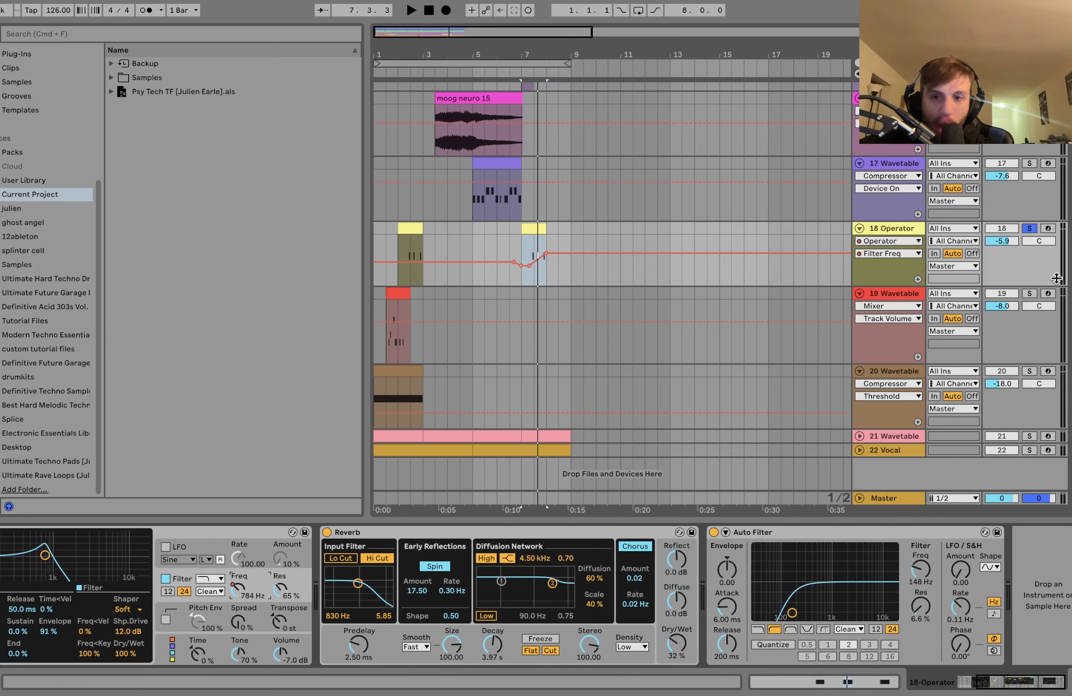
# Solo track 19 Wavetable and play its clip in bar 1.
pyautogui.click(1029, 292)
pyautogui.click(399, 294)
pyautogui.press('space')
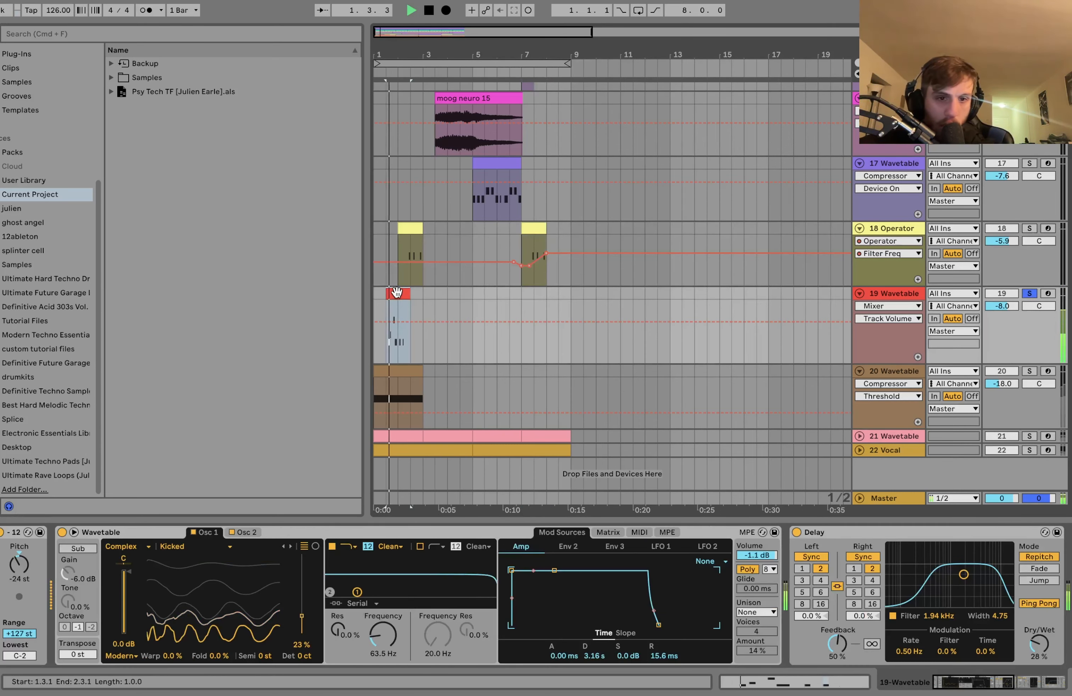
pyautogui.press('space')
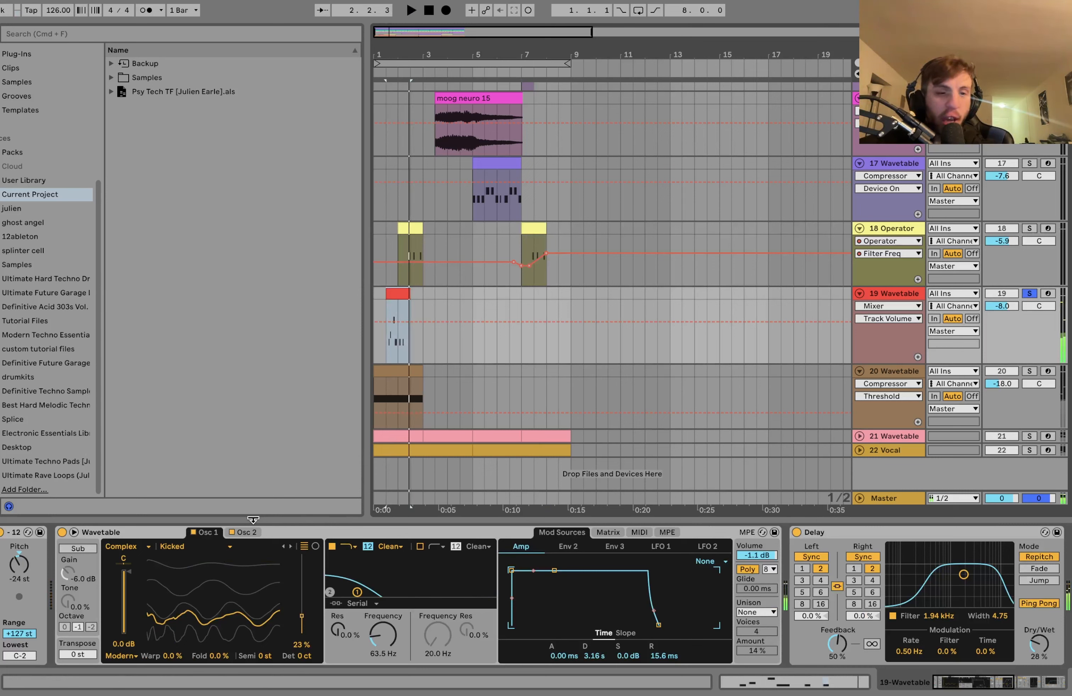
# Inspect track 19's Wavetable Osc 2 and Osc 1, and its Delay, Compressor and Auto Filter.
pyautogui.click(242, 531)
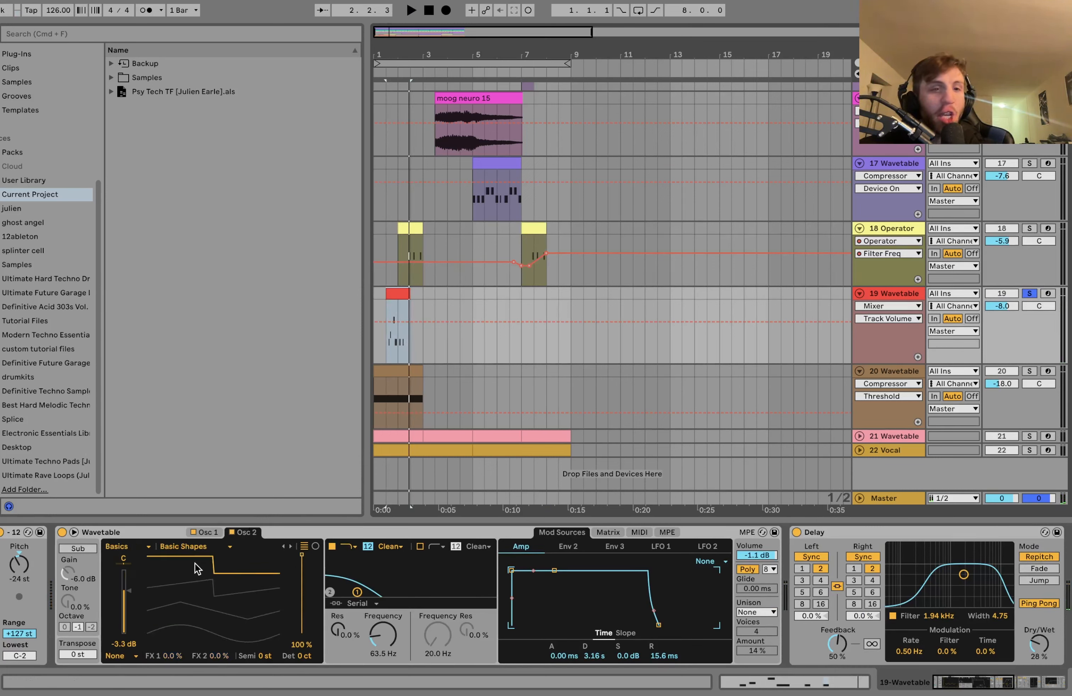
pyautogui.click(212, 533)
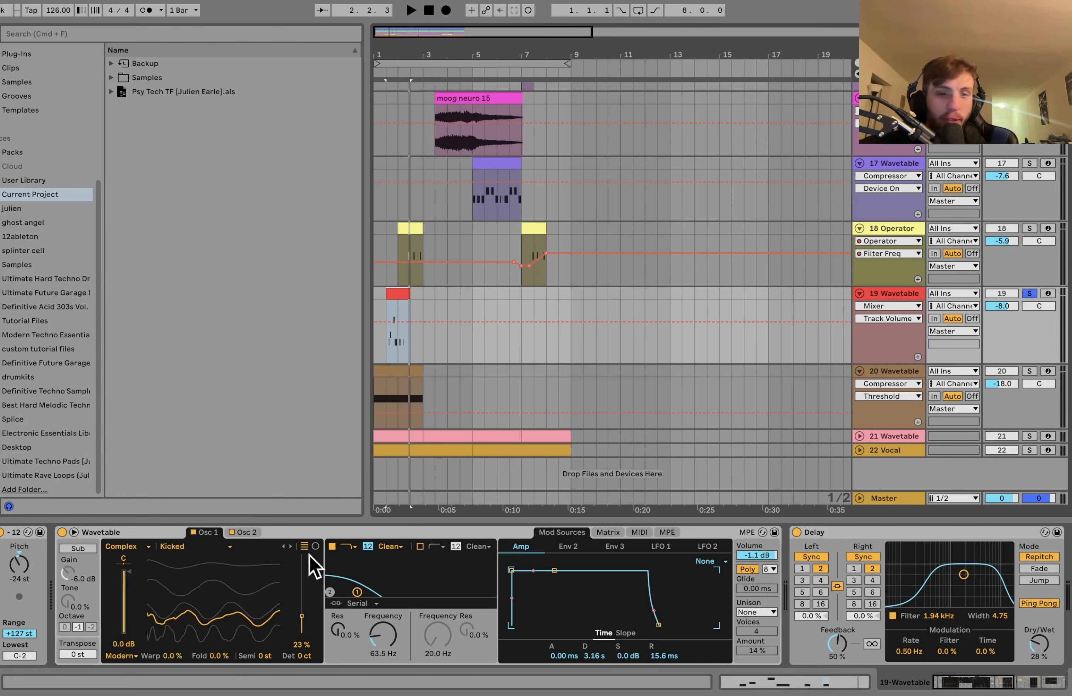
pyautogui.hscroll(10, 309, 554)
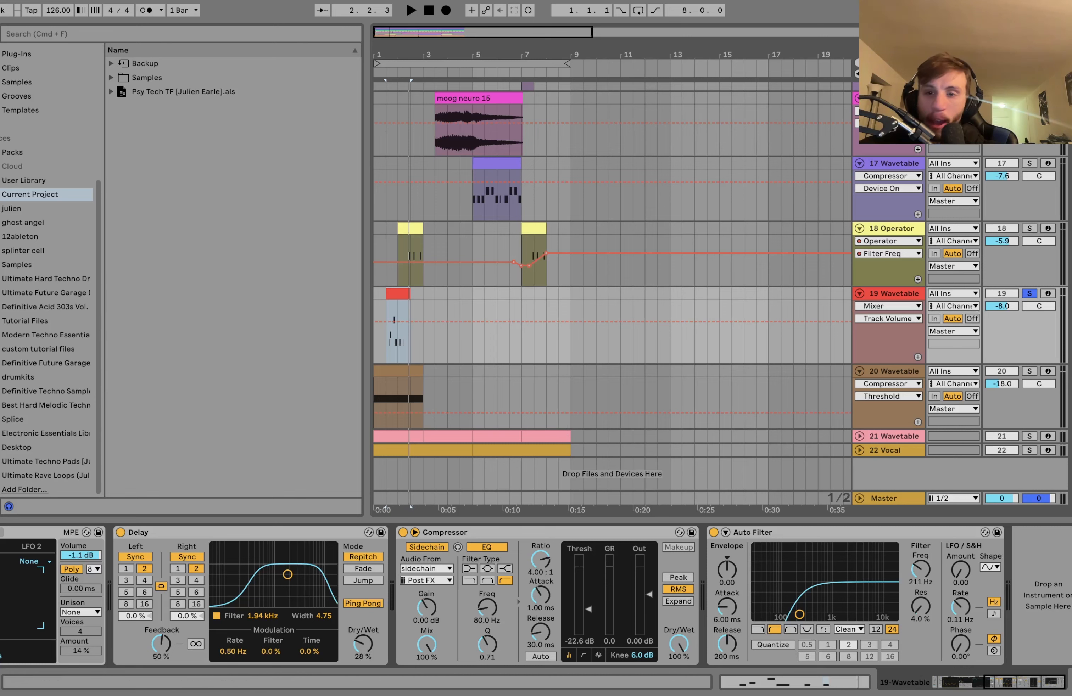
# Solo track 20 Wavetable and play its clip from bar 1.
pyautogui.click(1031, 371)
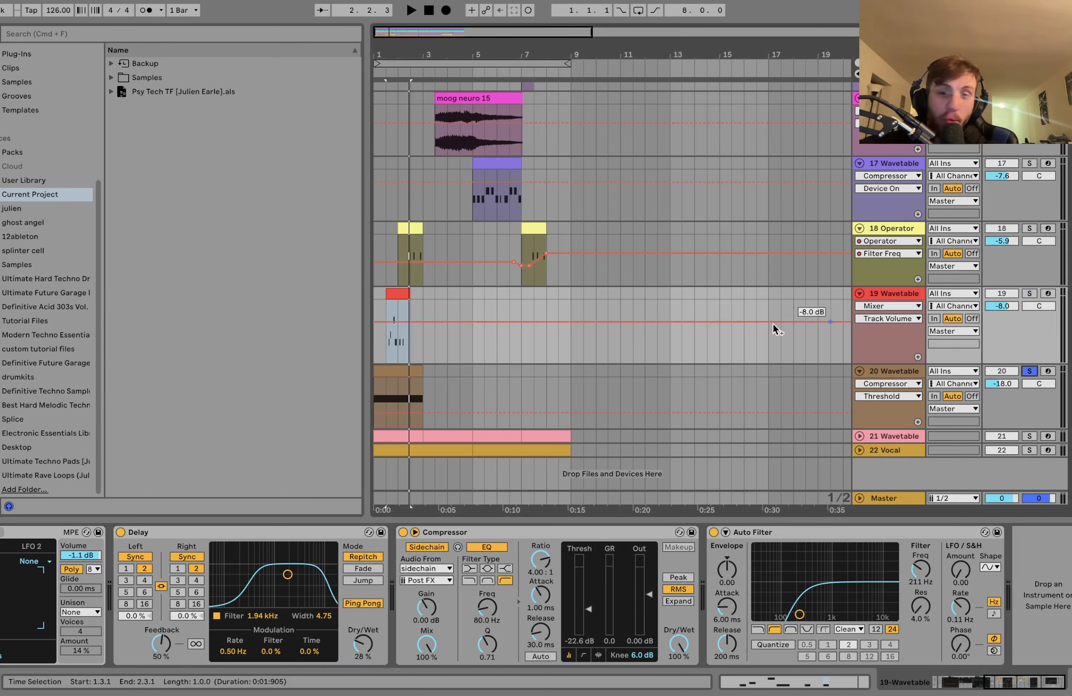
pyautogui.click(394, 371)
pyautogui.press('space')
pyautogui.press('space')
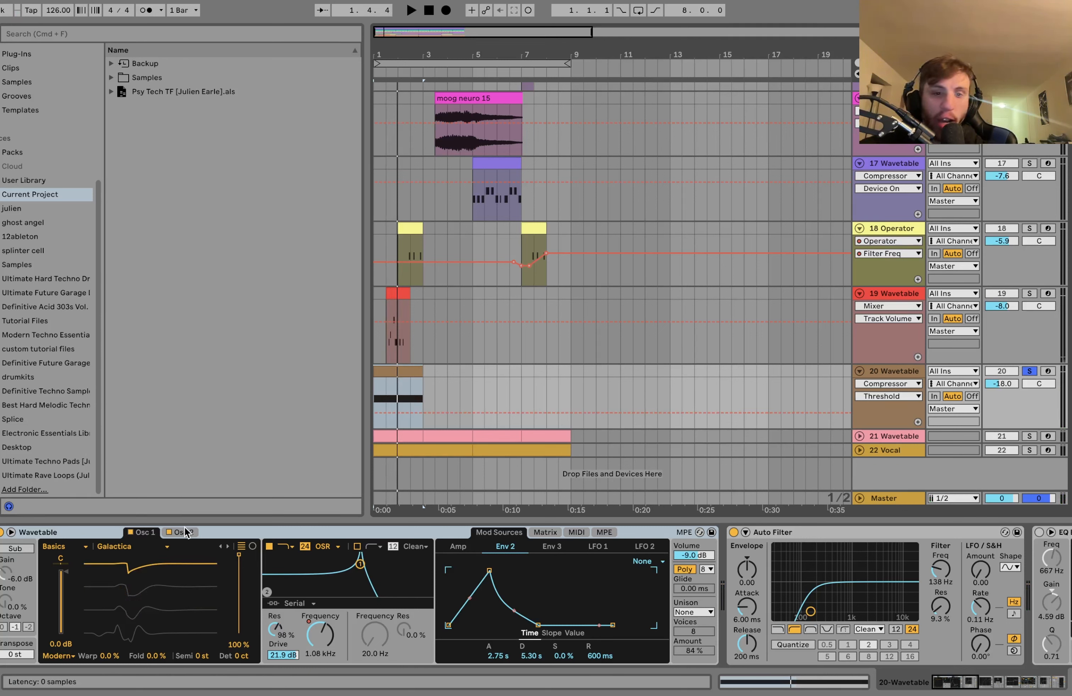
# Replay track 20's clip and look through its Amp, EQ Eight, Reverb, Auto Filter and Compressor.
pyautogui.press('space')
pyautogui.hscroll(15, 603, 655)
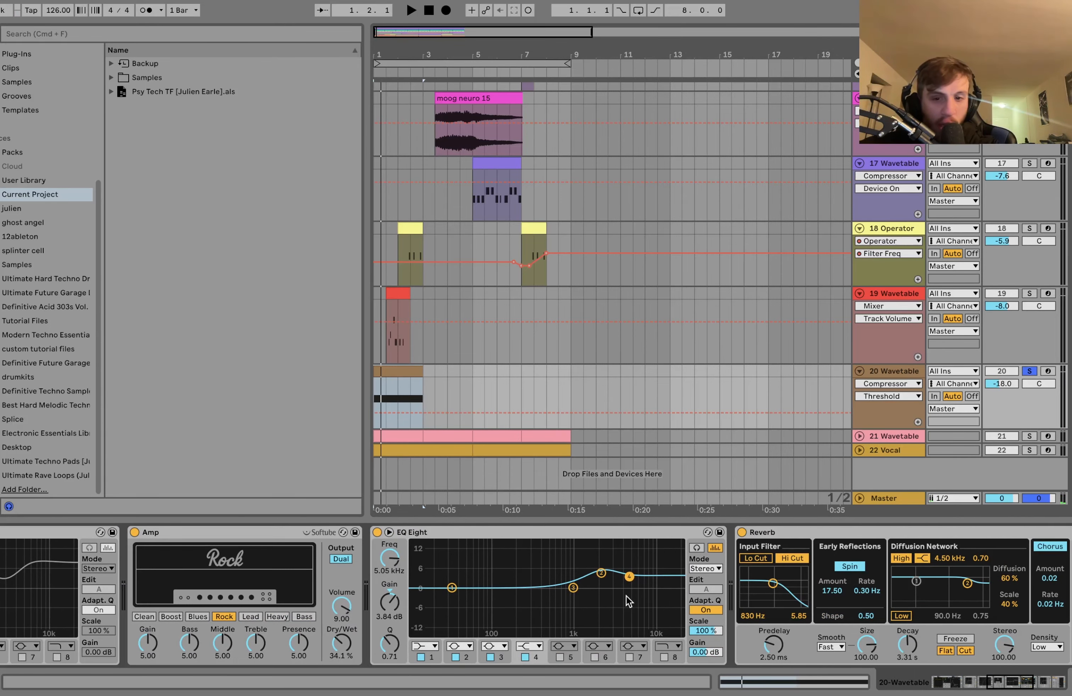
pyautogui.hscroll(12, 626, 596)
pyautogui.press('space')
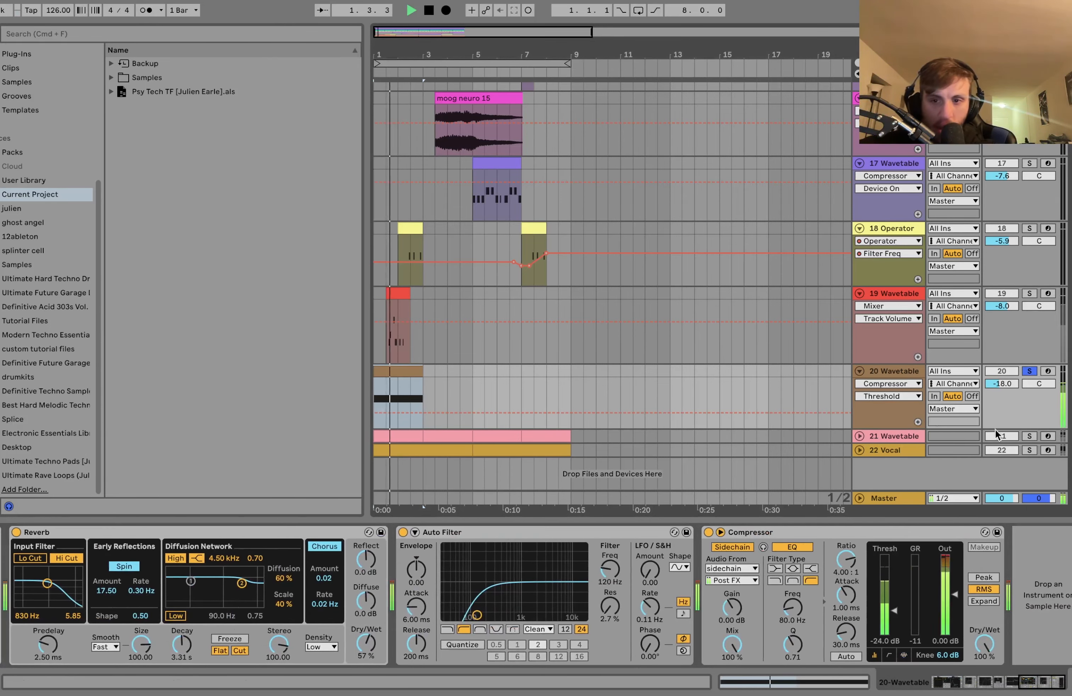
# Solo tracks 21 Wavetable and 22 Vocal together during playback and unfold both tracks to show their clips.
pyautogui.click(1031, 435)
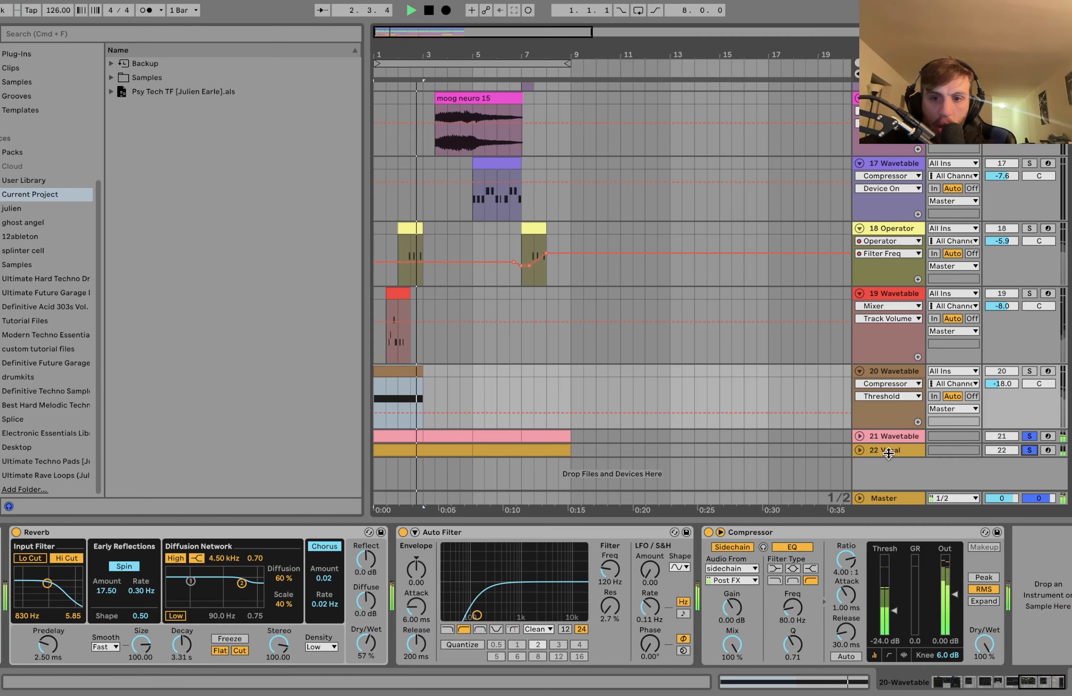
pyautogui.click(858, 450)
pyautogui.click(859, 435)
pyautogui.scroll(-3, 859, 436)
pyautogui.press('space')
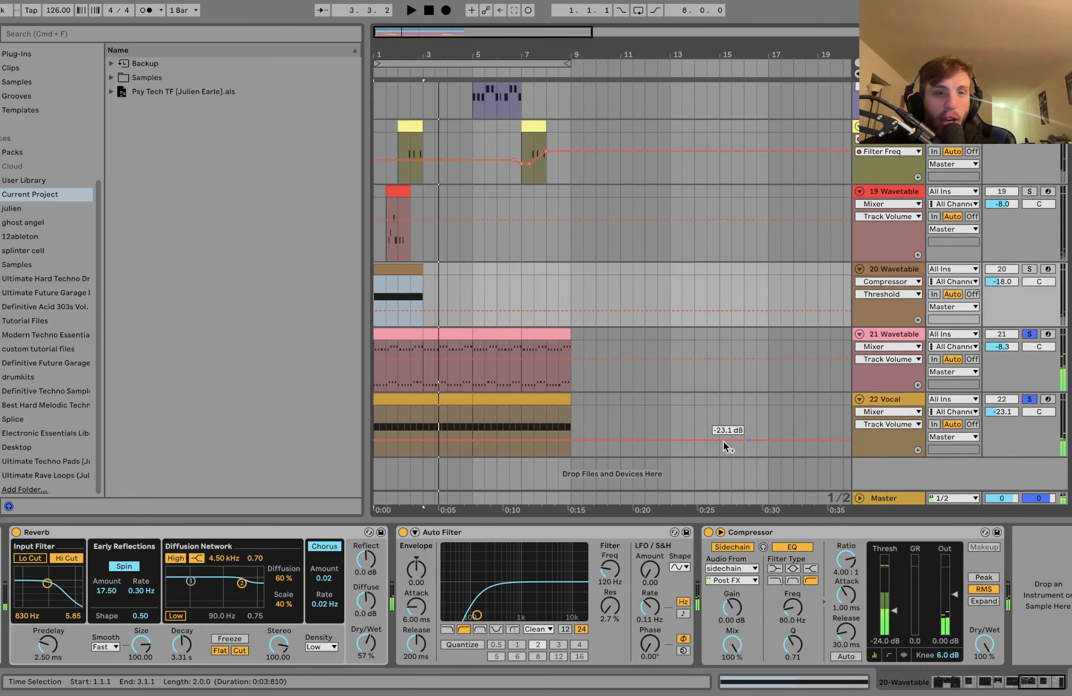
# Play track 21 Wavetable's first clip soloed, open its notes in the piano roll and select the lowest row of notes.
pyautogui.click(393, 334)
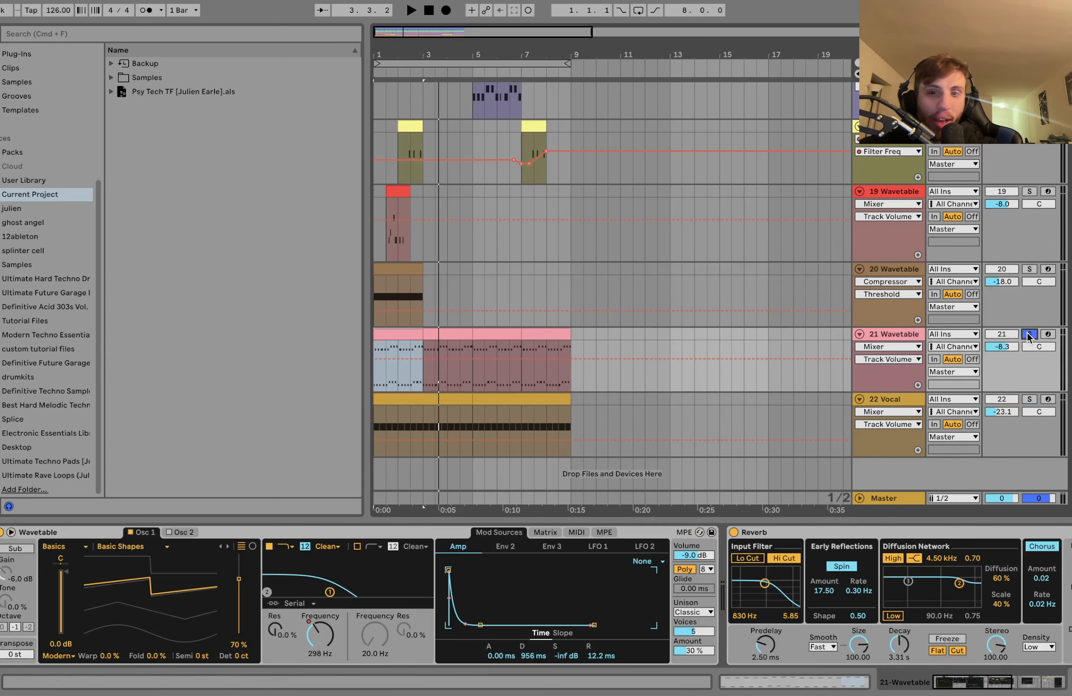
pyautogui.press('space')
pyautogui.doubleClick(391, 332)
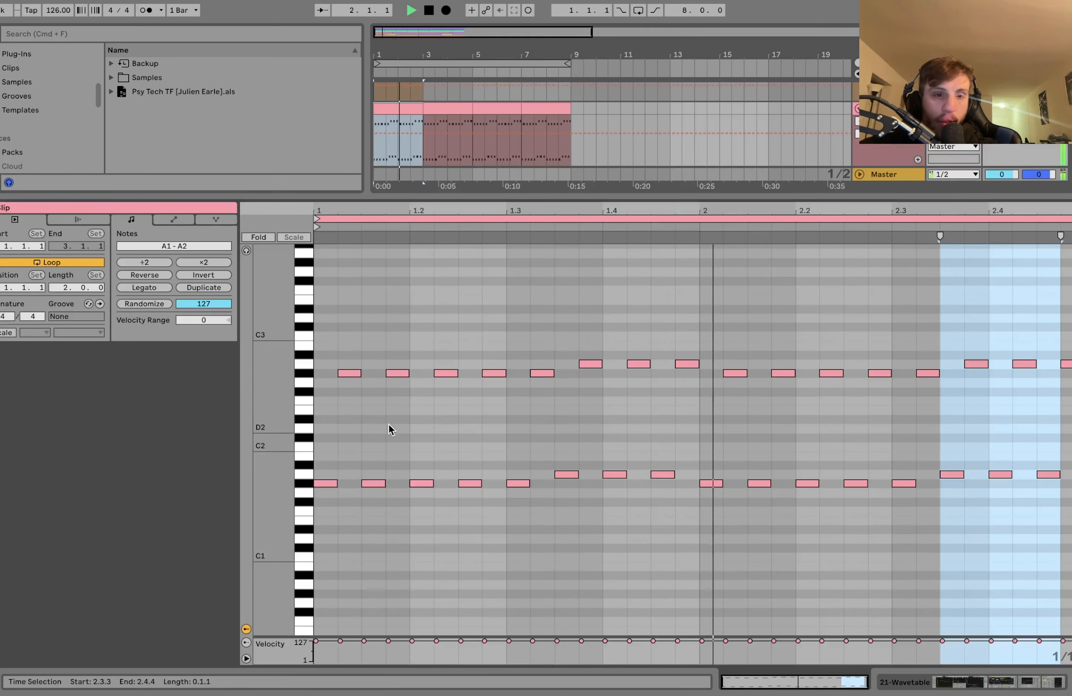
pyautogui.press('space')
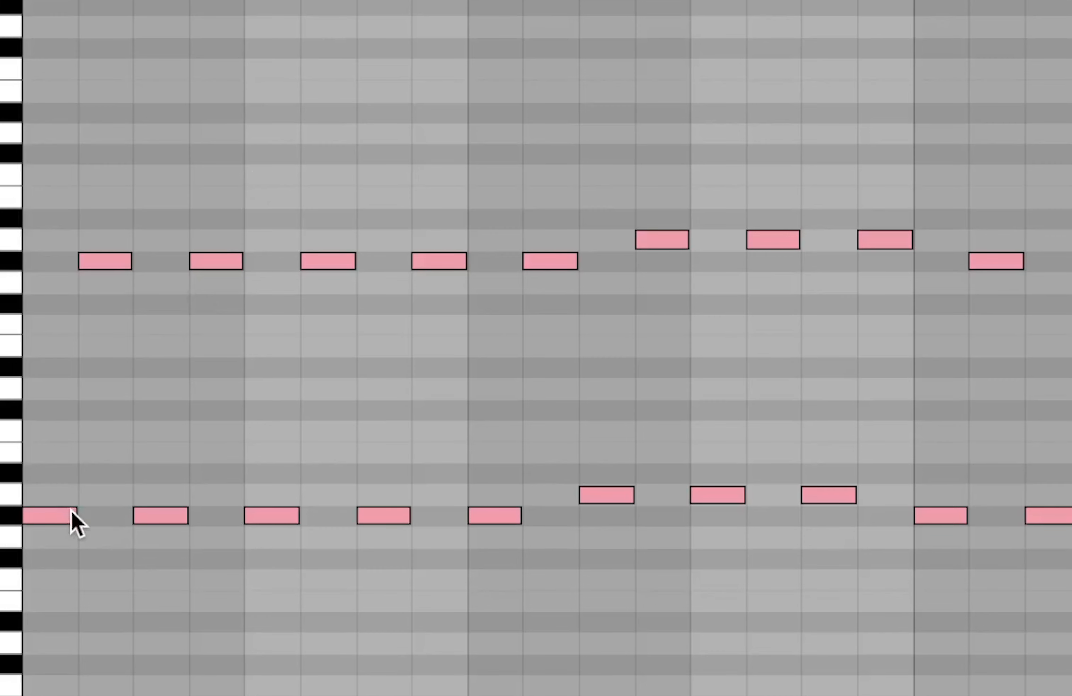
pyautogui.click(2, 519)
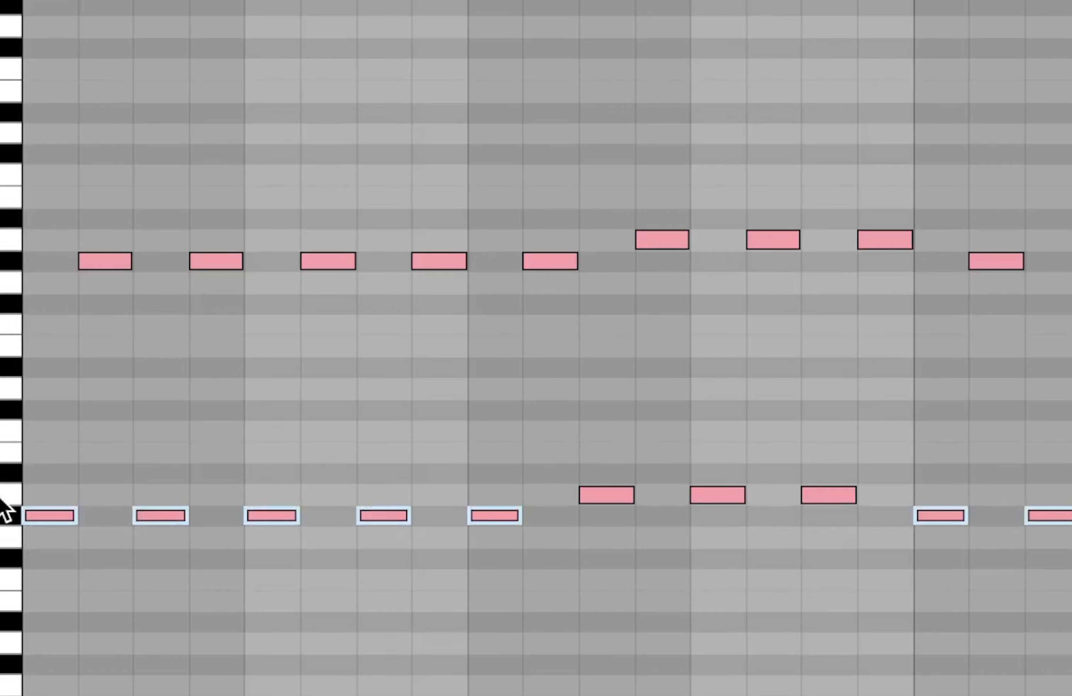
pyautogui.press('space')
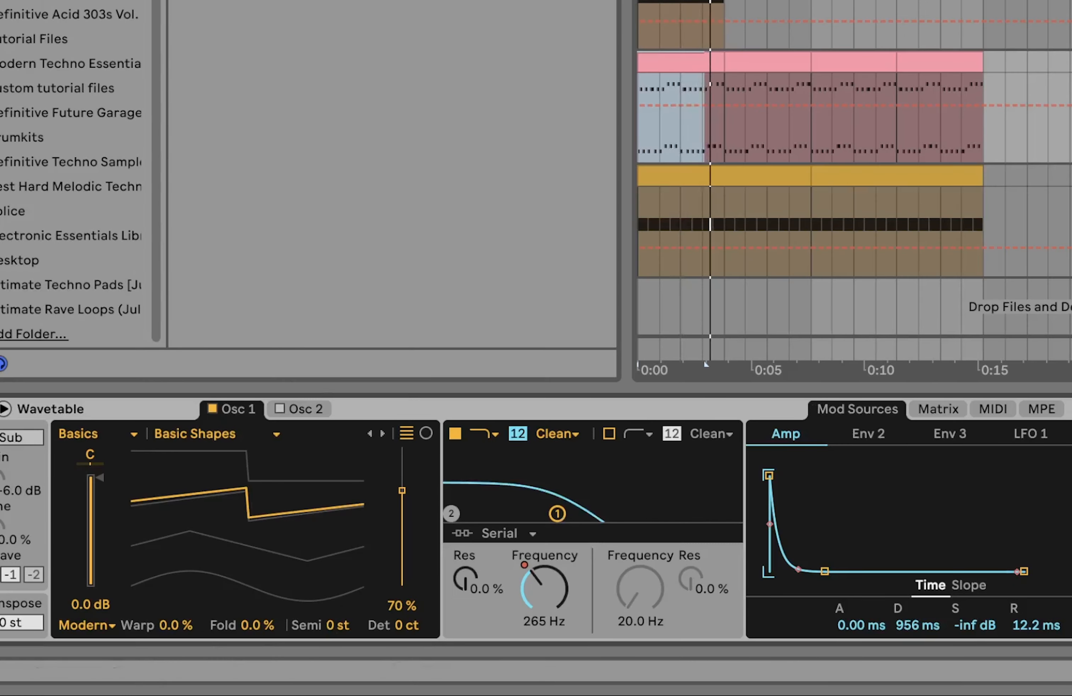
# Show and play track 21's filter 1 frequency automation, and inspect the Wavetable modulation matrix, Reverb and Auto Filter.
pyautogui.click(534, 602)
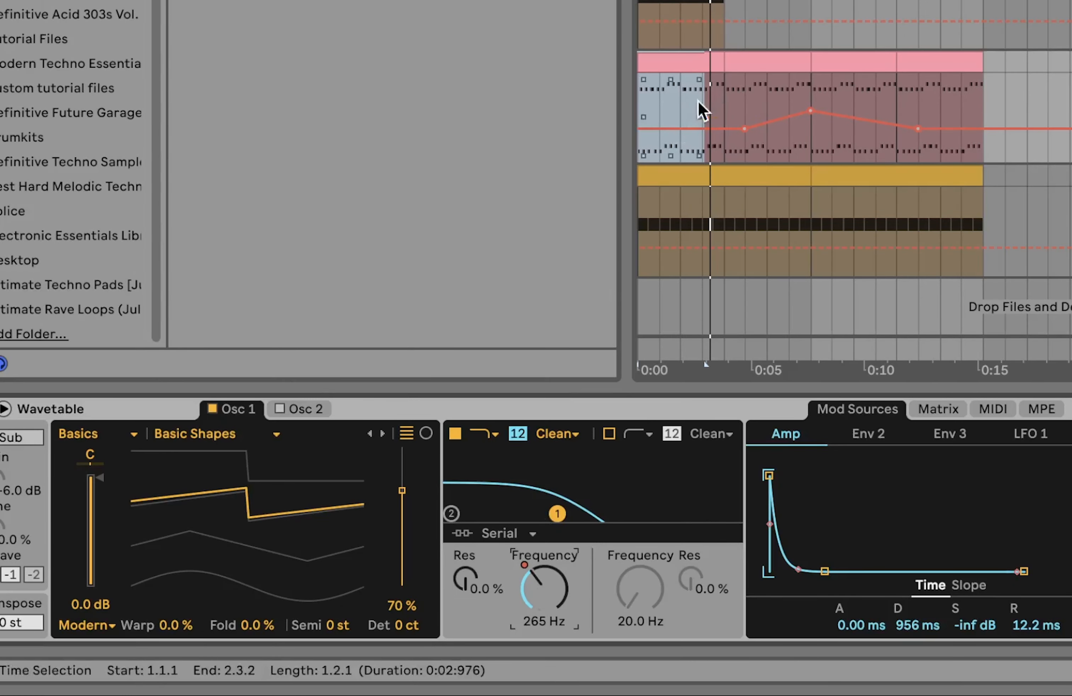
pyautogui.click(767, 89)
pyautogui.press('space')
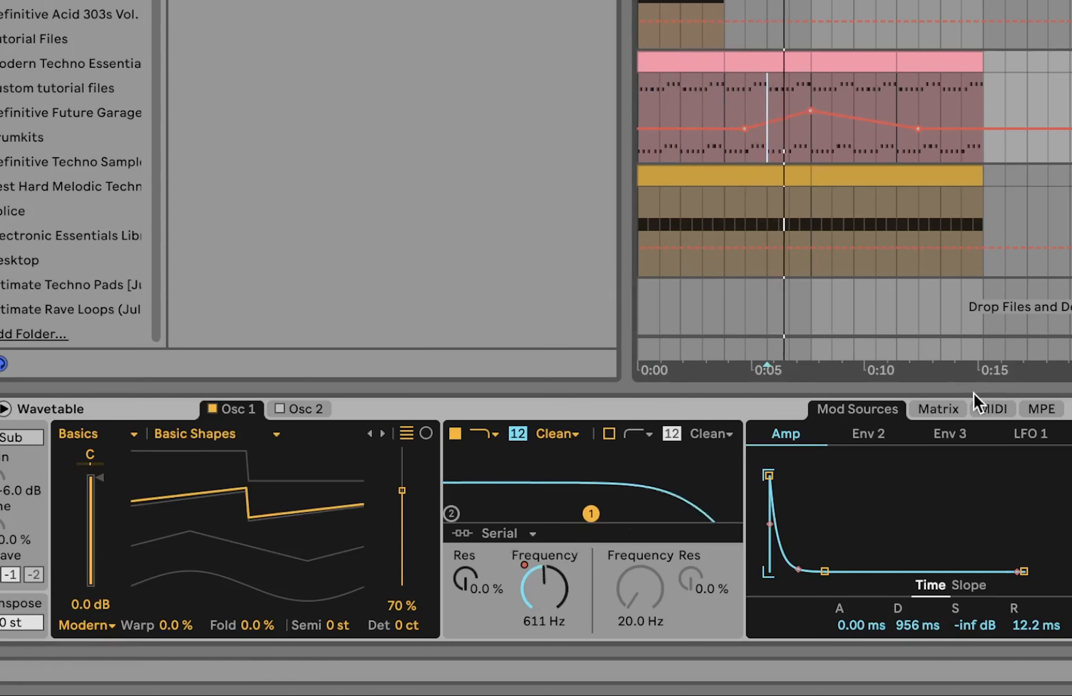
pyautogui.click(939, 409)
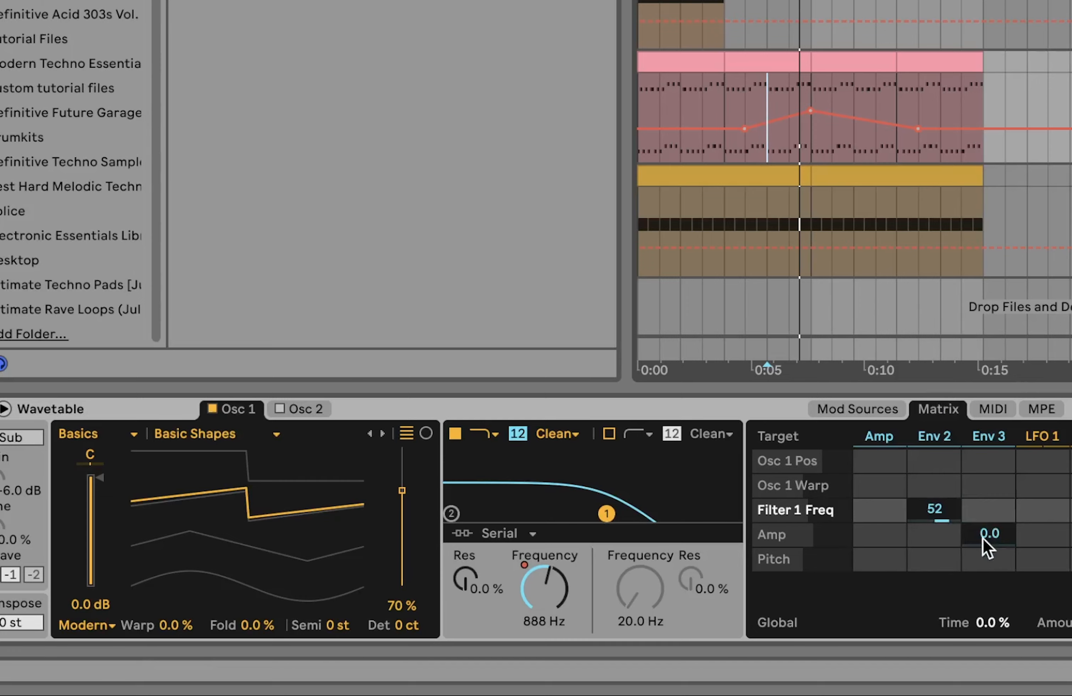
pyautogui.hscroll(10, 988, 546)
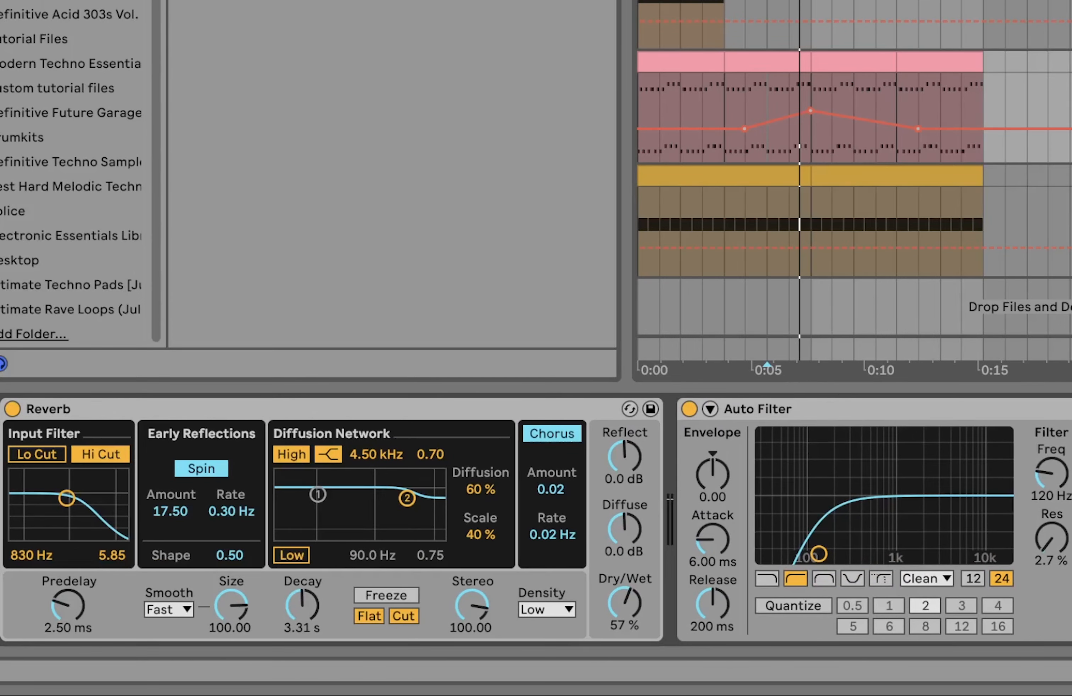
# Play track 22 Vocal's second clip and reveal its Simpler sample in the browser.
pyautogui.click(910, 171)
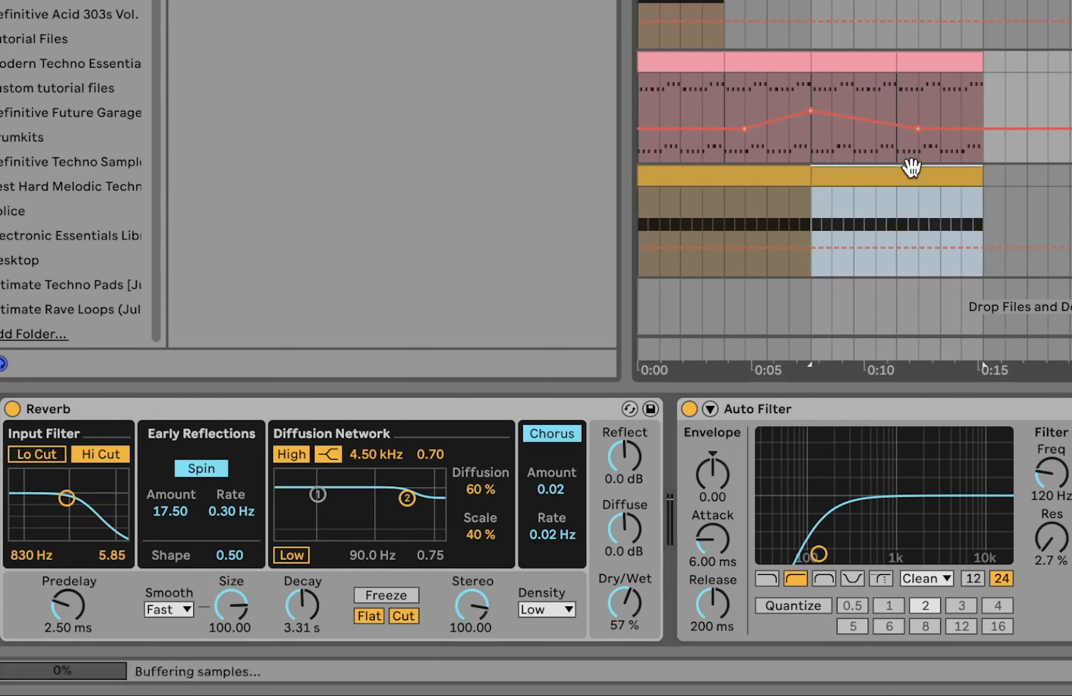
pyautogui.rightClick(497, 462)
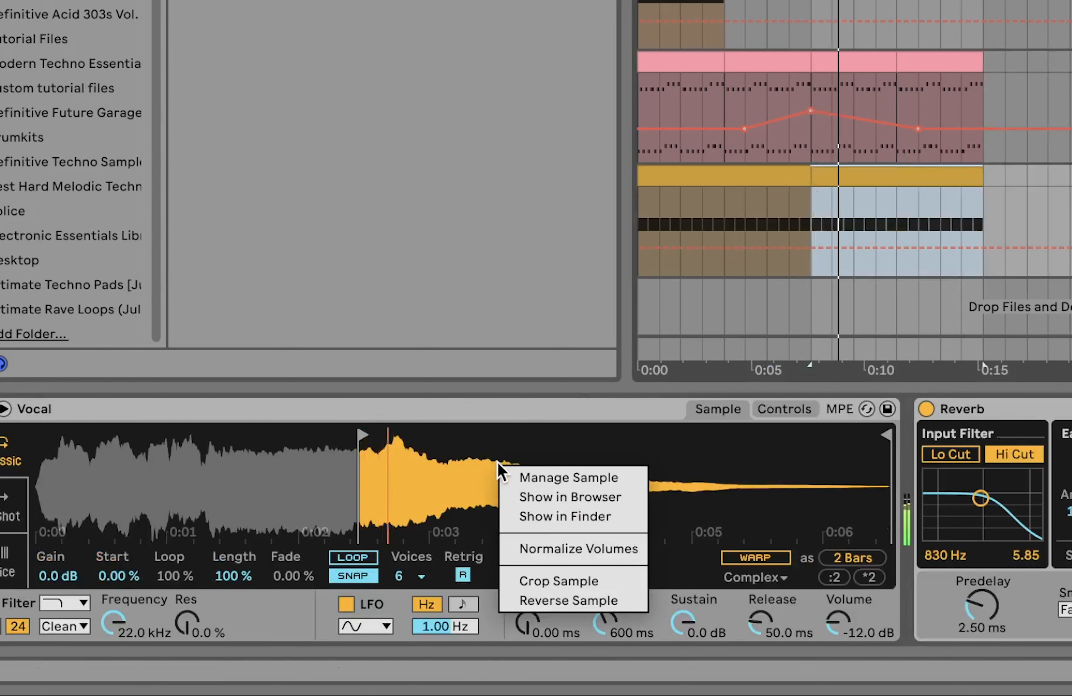
pyautogui.click(558, 497)
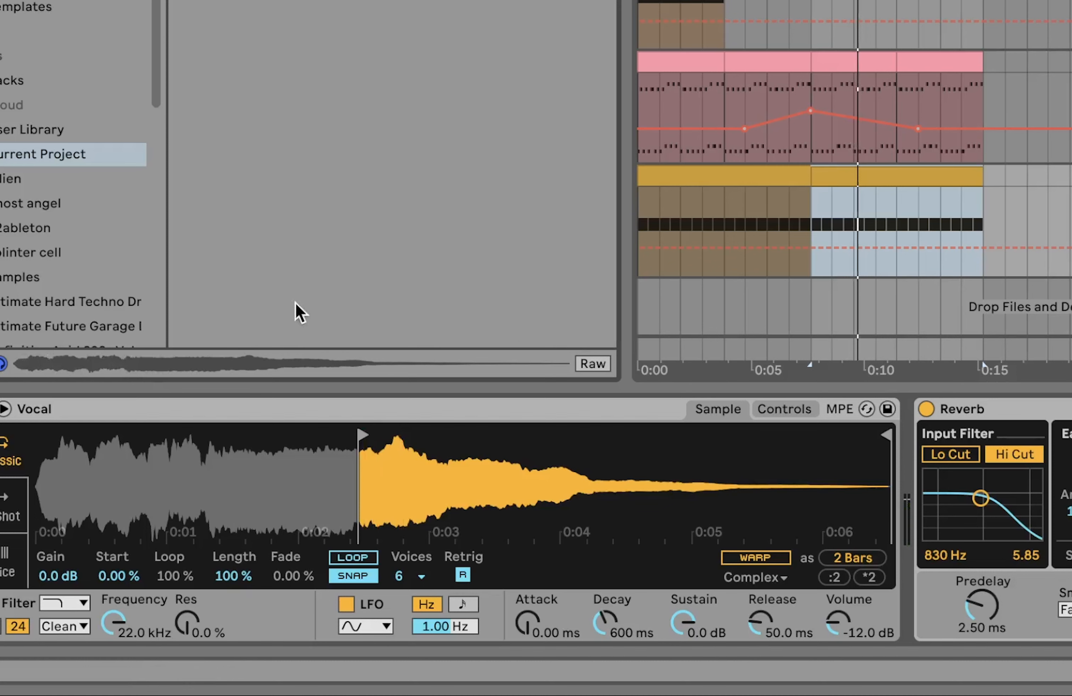
pyautogui.moveTo(369, 501); pyautogui.dragTo(369, 563)
pyautogui.press('space')
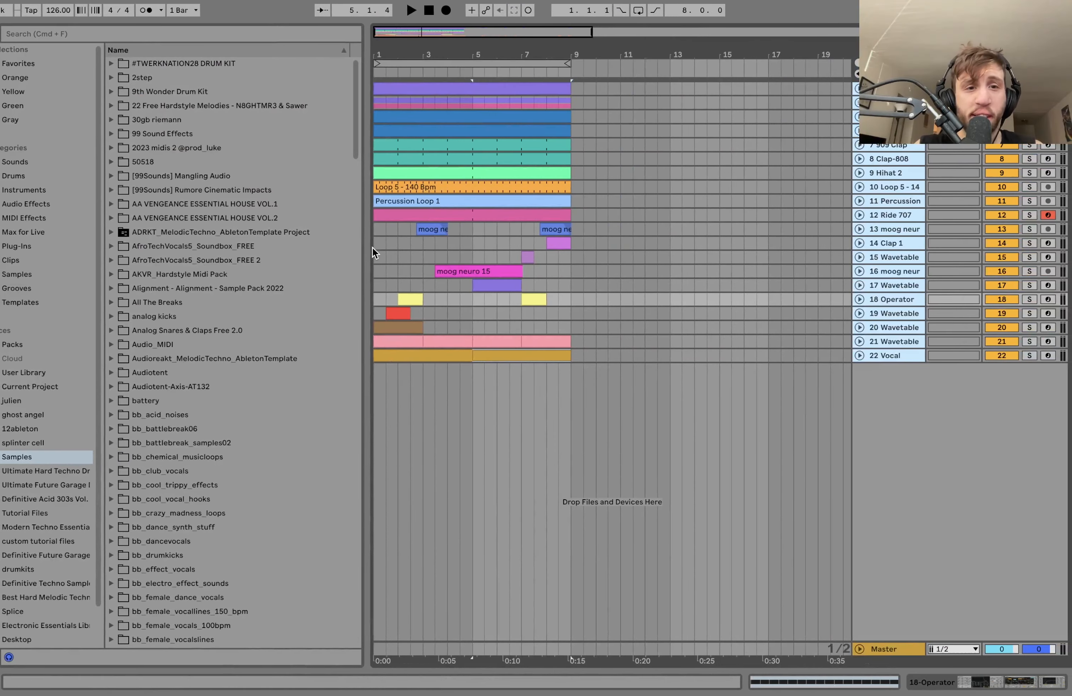
pyautogui.click(373, 245)
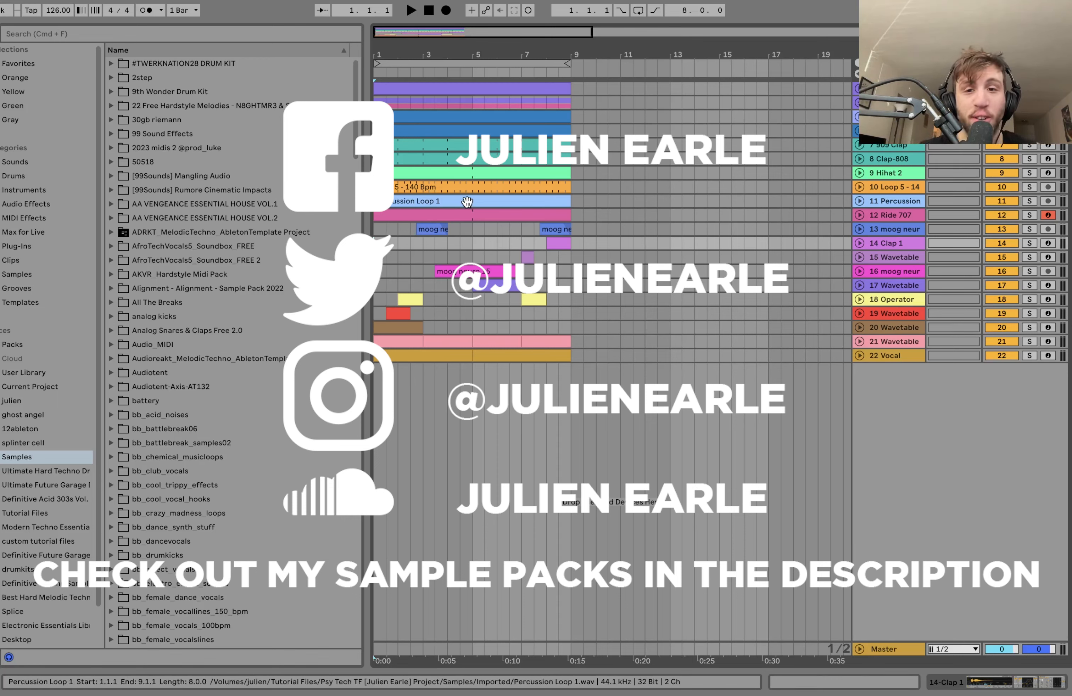
pyautogui.click(467, 214)
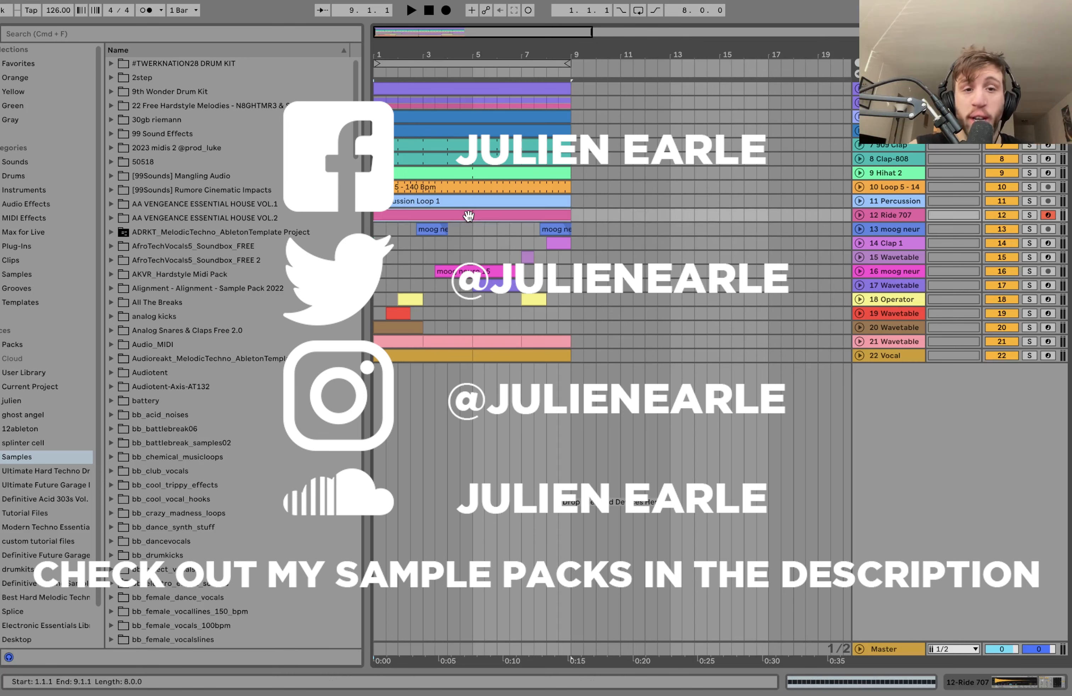
pyautogui.click(378, 228)
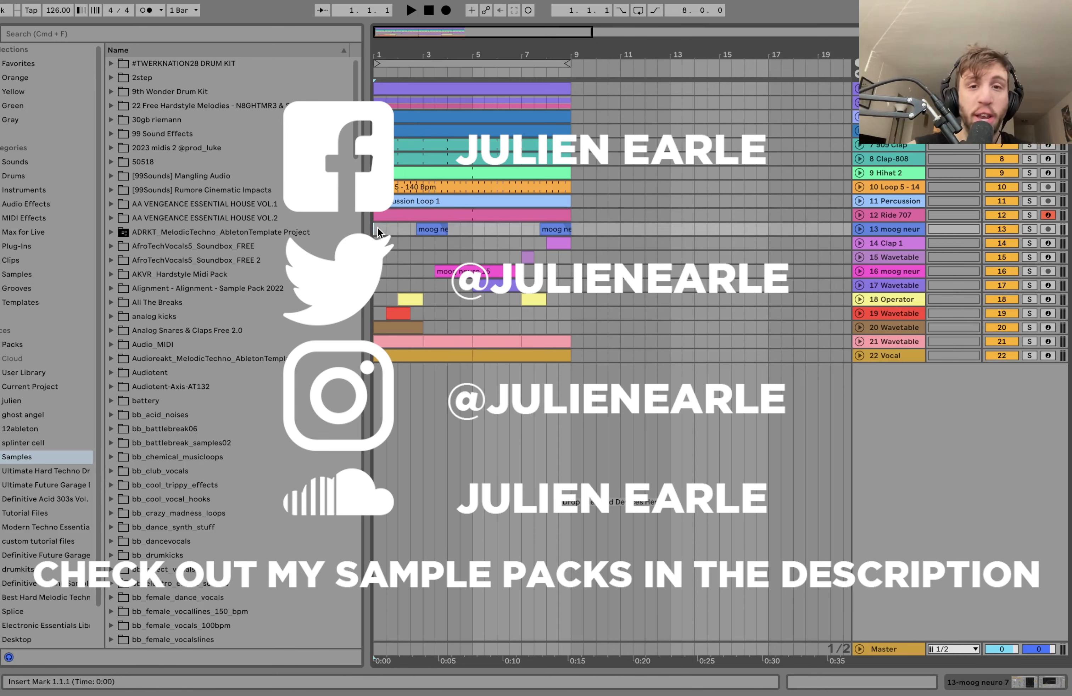